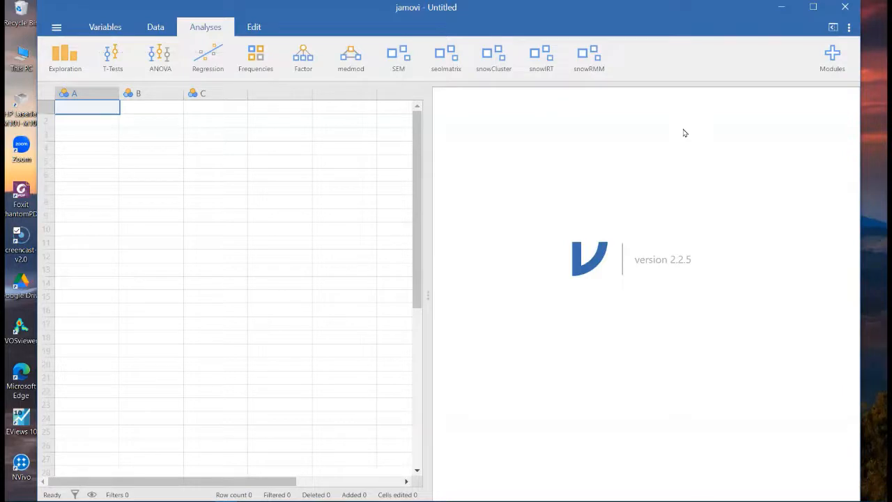
Maximize the window and widen the data sheet slightly against the results area.
{"action": "left_click", "coordinate": [812, 7]}
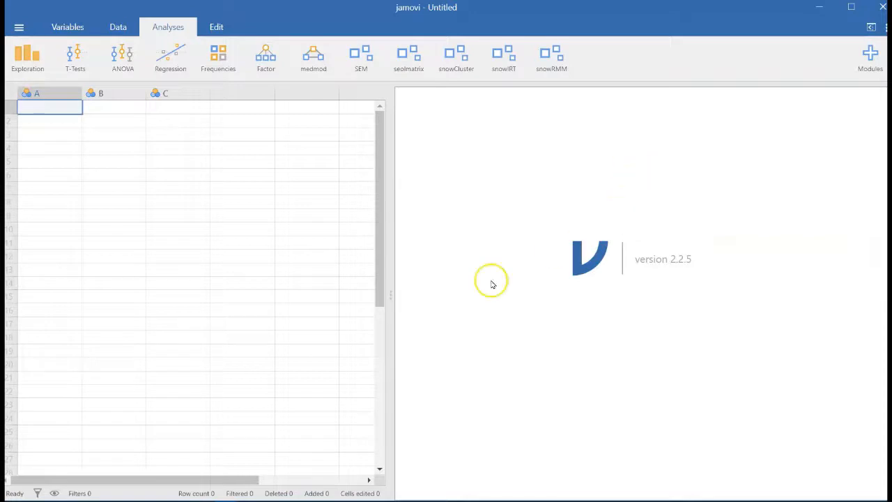
{"action": "mouse_move", "coordinate": [392, 298]}
{"action": "left_mouse_down"}
{"action": "mouse_move", "coordinate": [544, 299]}
{"action": "mouse_move", "coordinate": [404, 298]}
{"action": "left_mouse_up"}
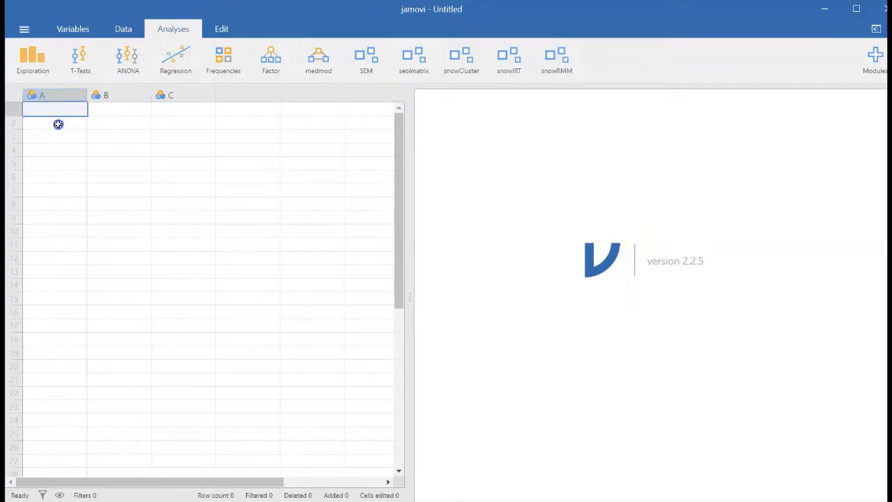
{"action": "left_click", "coordinate": [52, 166]}
{"action": "left_click", "coordinate": [51, 120]}
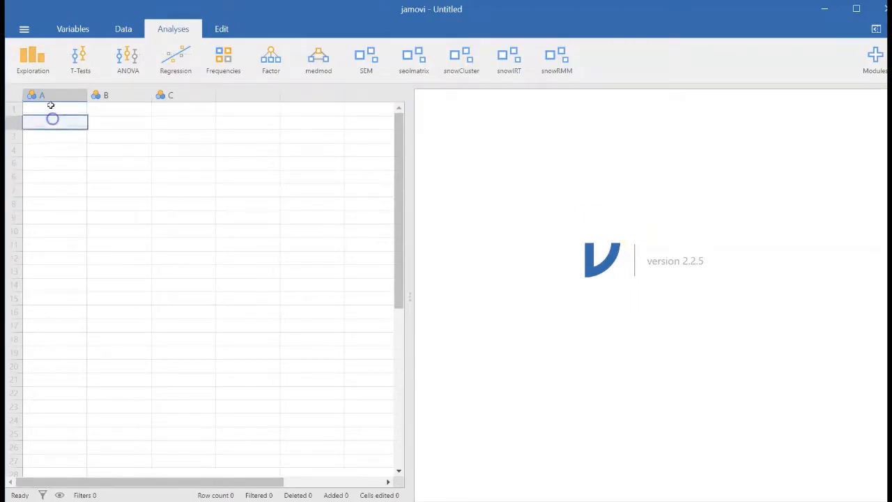
{"action": "left_click", "coordinate": [51, 109]}
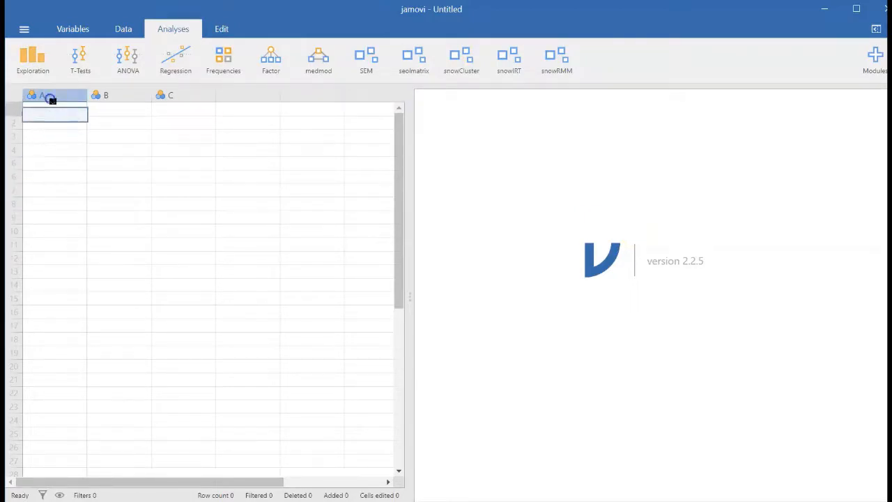
{"action": "left_click", "coordinate": [108, 94]}
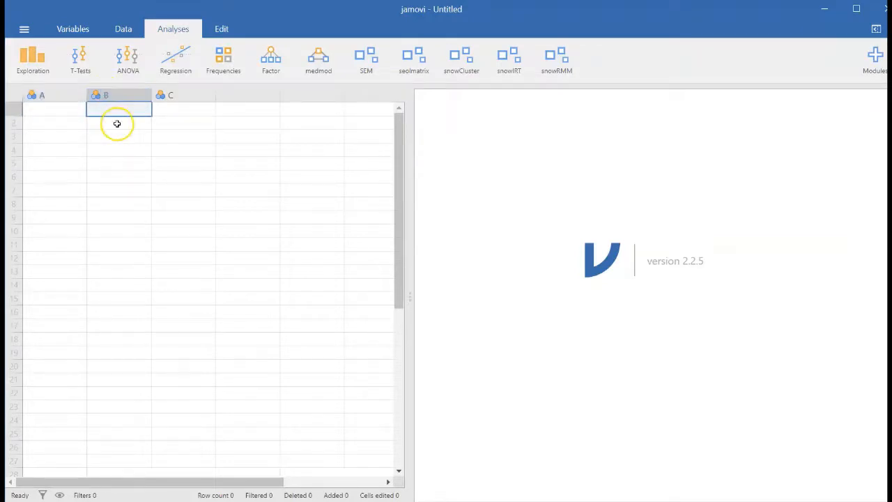
{"action": "left_click", "coordinate": [163, 93]}
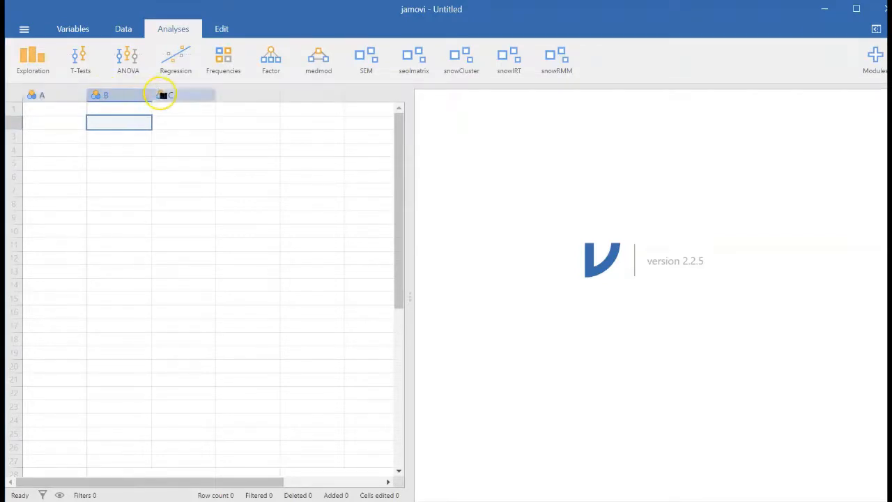
{"action": "left_click", "coordinate": [174, 256]}
{"action": "left_click", "coordinate": [165, 215]}
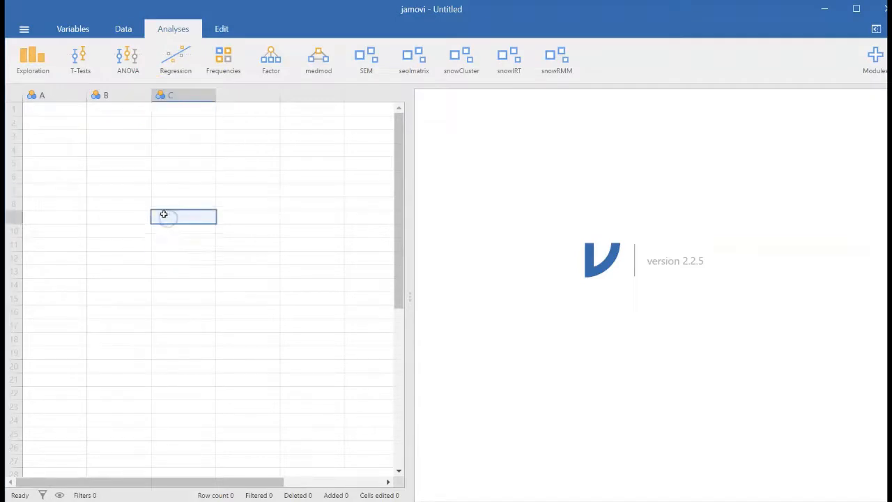
{"action": "left_click", "coordinate": [35, 109]}
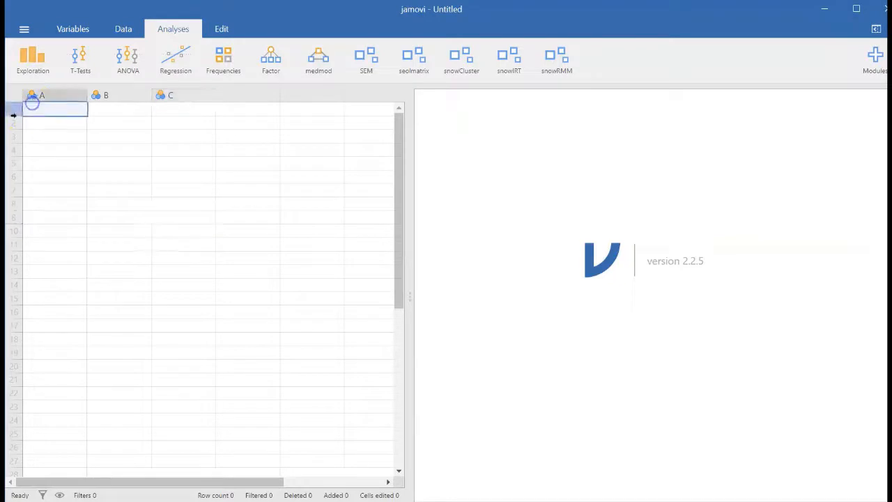
{"action": "left_click", "coordinate": [11, 112]}
{"action": "left_click", "coordinate": [11, 123]}
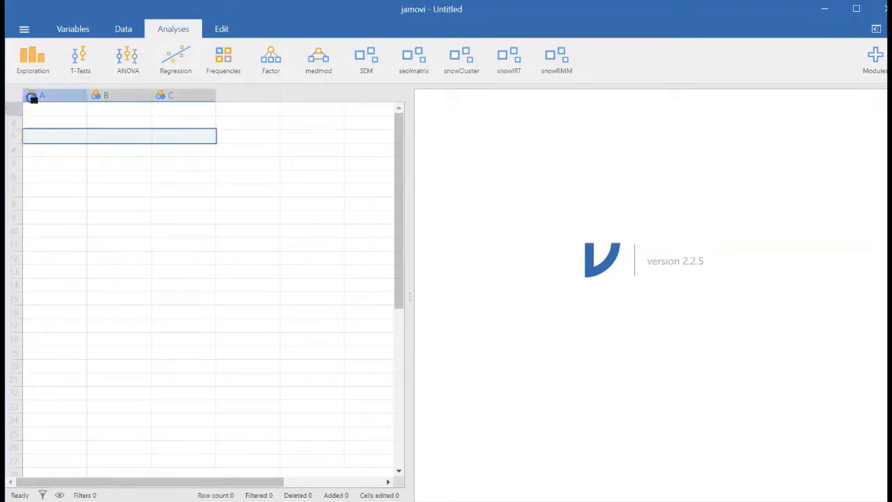
{"action": "left_click", "coordinate": [35, 109]}
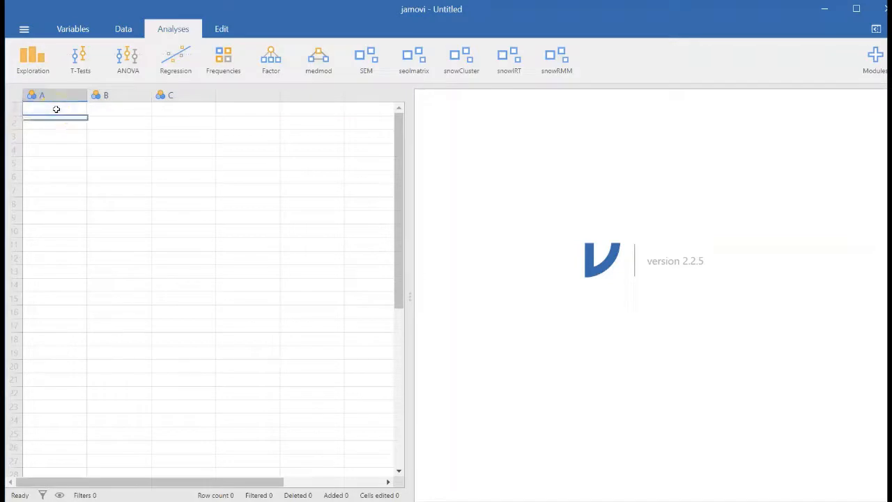
{"action": "key", "text": "Down"}
{"action": "key", "text": "Down"}
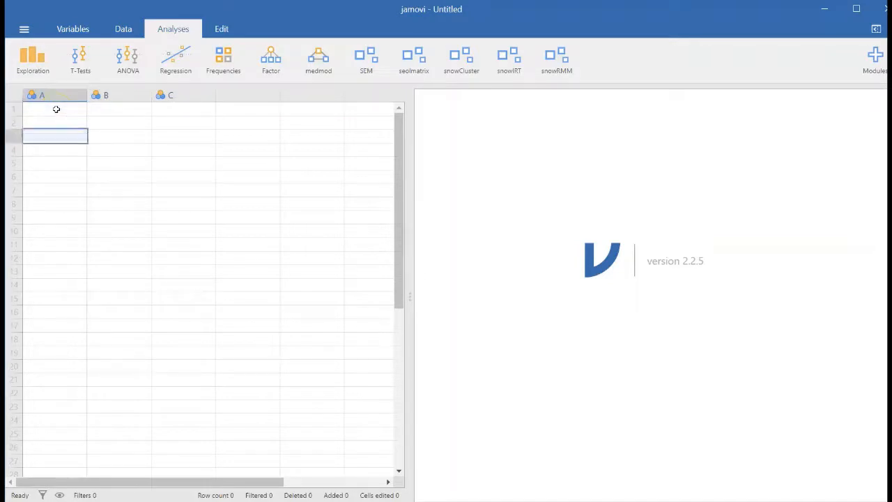
{"action": "left_click", "coordinate": [56, 151]}
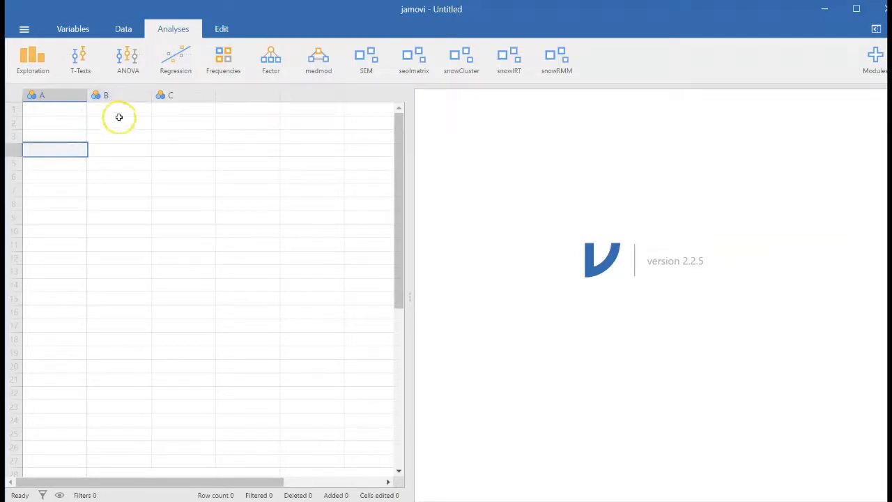
{"action": "left_click", "coordinate": [64, 94]}
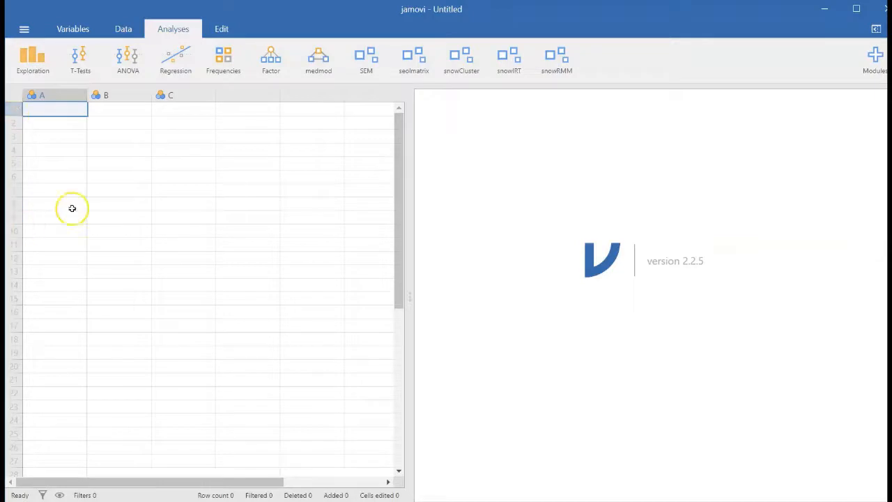
{"action": "left_click", "coordinate": [72, 155]}
{"action": "left_click", "coordinate": [54, 128]}
{"action": "left_click", "coordinate": [53, 126]}
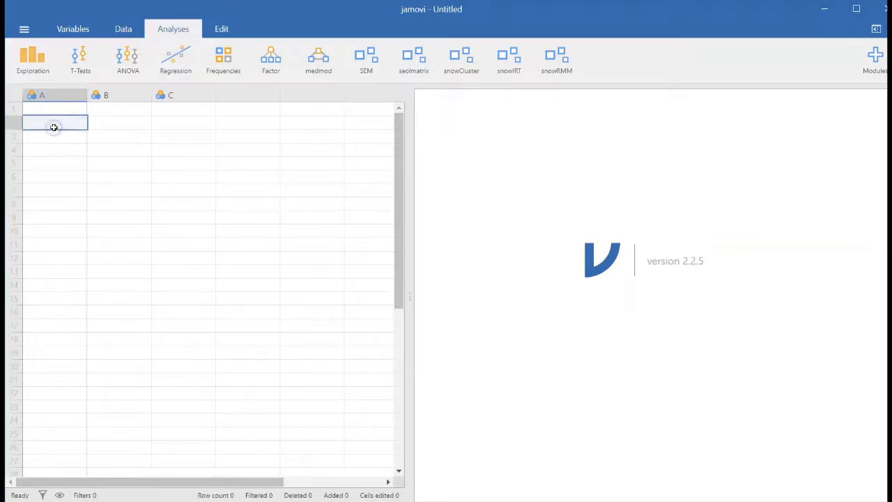
{"action": "left_click", "coordinate": [49, 115]}
{"action": "left_click", "coordinate": [50, 114]}
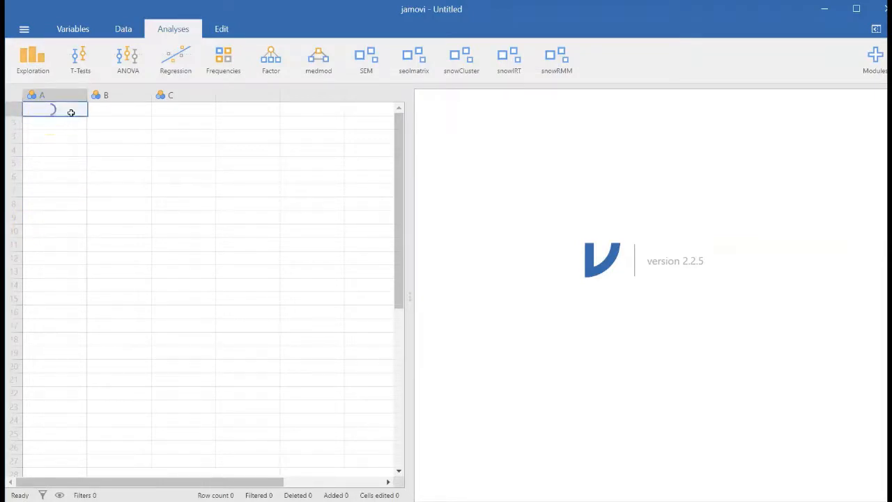
{"action": "left_click", "coordinate": [94, 114]}
{"action": "left_click", "coordinate": [117, 135]}
{"action": "left_click", "coordinate": [222, 144]}
{"action": "left_click", "coordinate": [160, 171]}
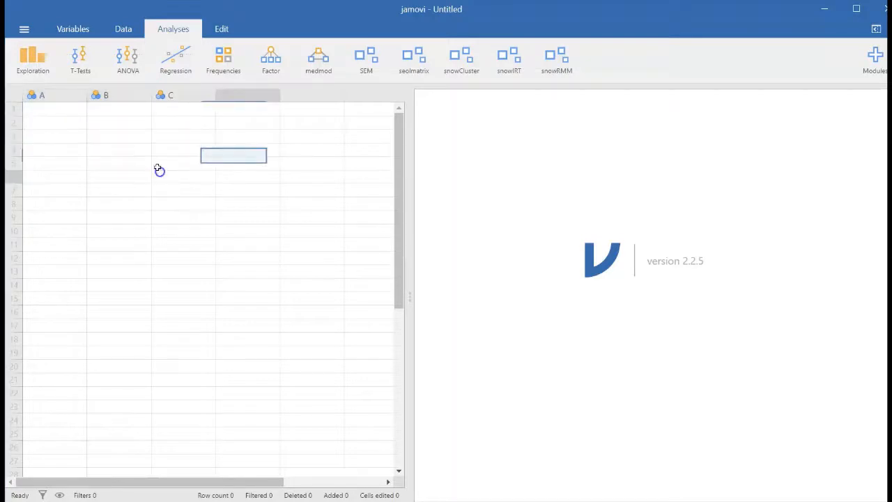
{"action": "left_click", "coordinate": [50, 94]}
{"action": "right_click", "coordinate": [53, 96]}
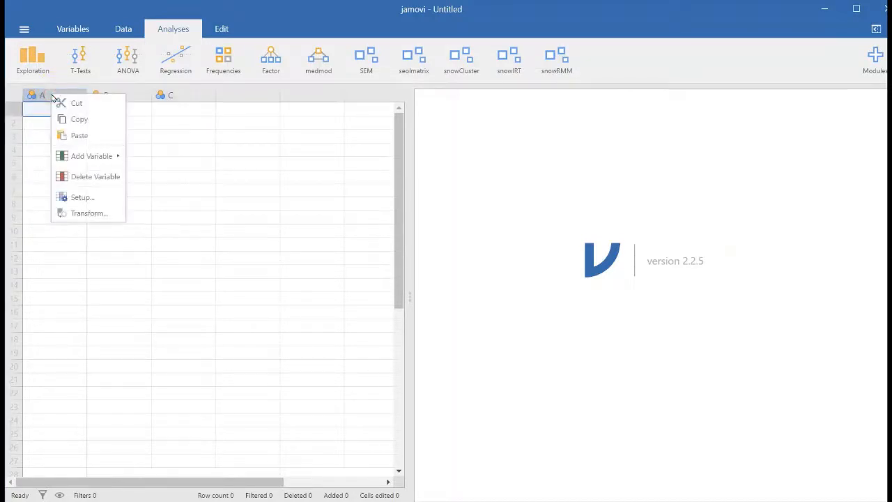
{"action": "left_click", "coordinate": [146, 187]}
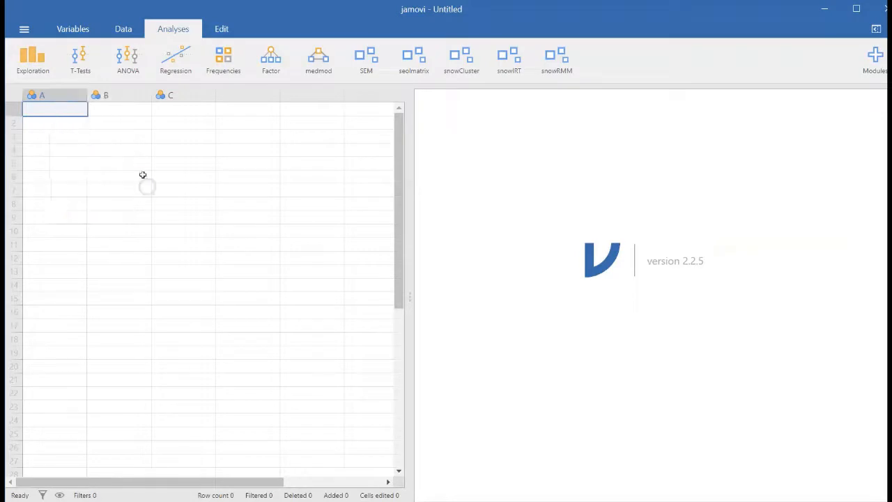
Delete the default variables A, B and C from the data sheet.
{"action": "right_click", "coordinate": [36, 95]}
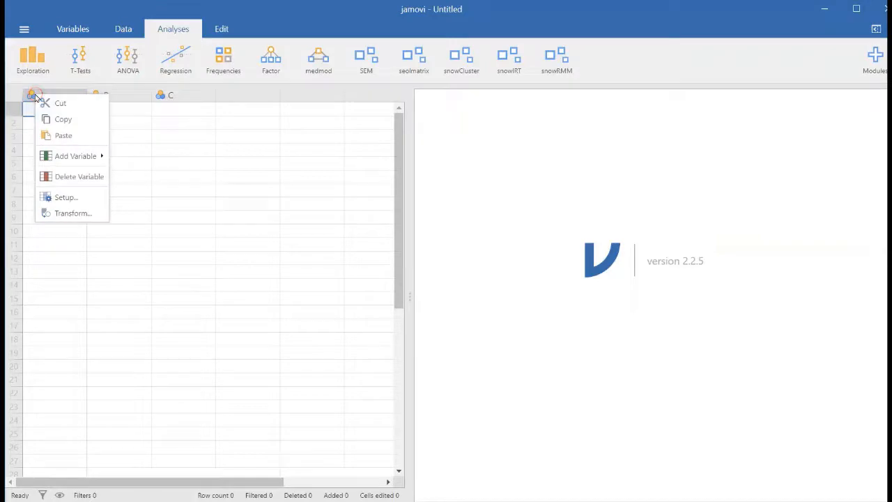
{"action": "left_click", "coordinate": [87, 177]}
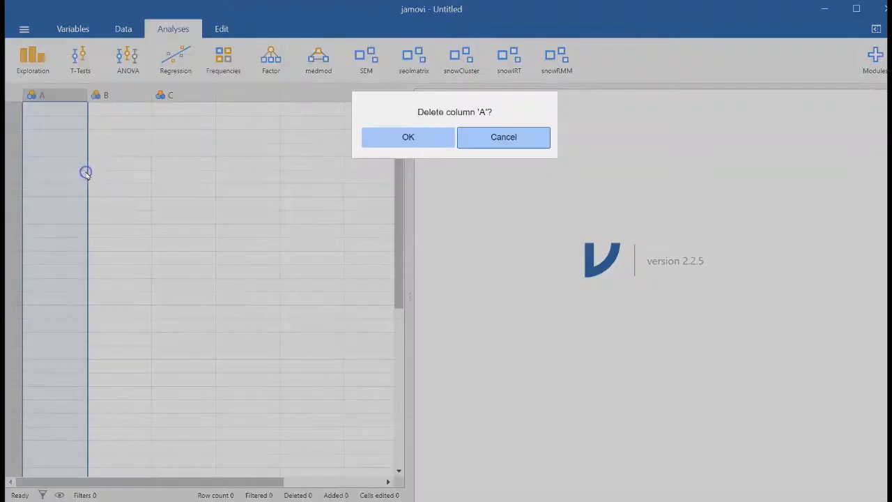
{"action": "left_click", "coordinate": [440, 137]}
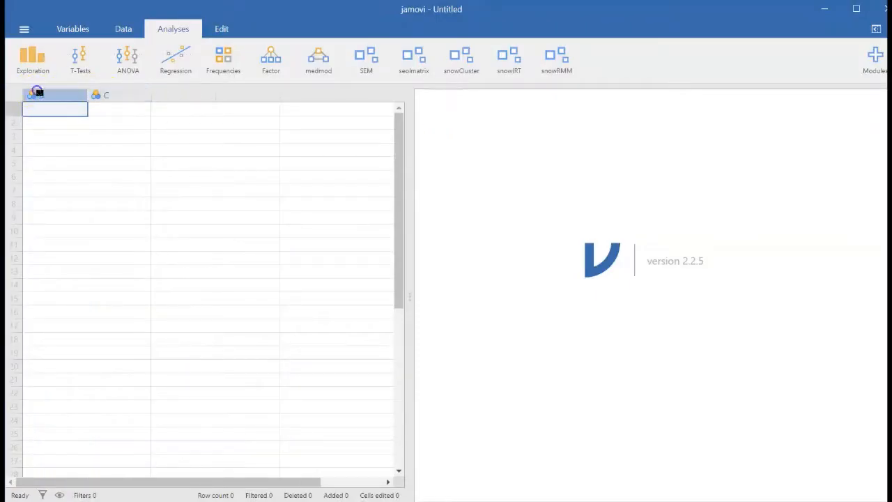
{"action": "left_click", "coordinate": [54, 135]}
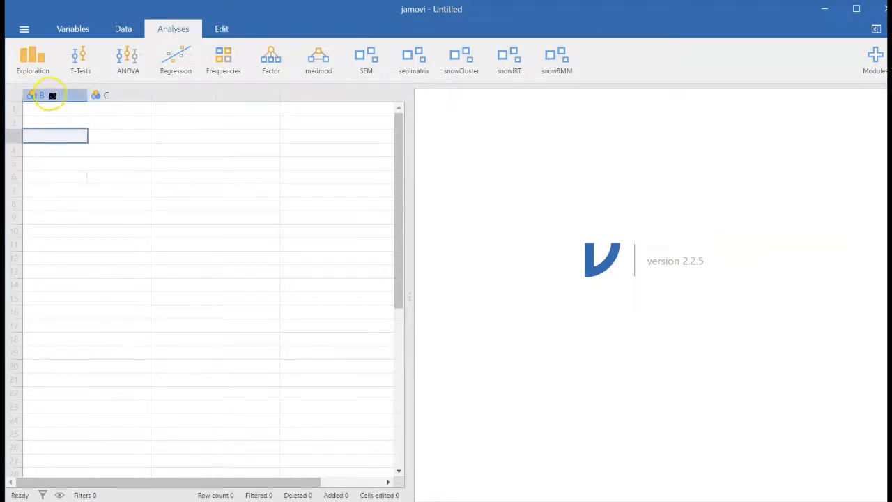
{"action": "left_click", "coordinate": [51, 96]}
{"action": "right_click", "coordinate": [52, 95]}
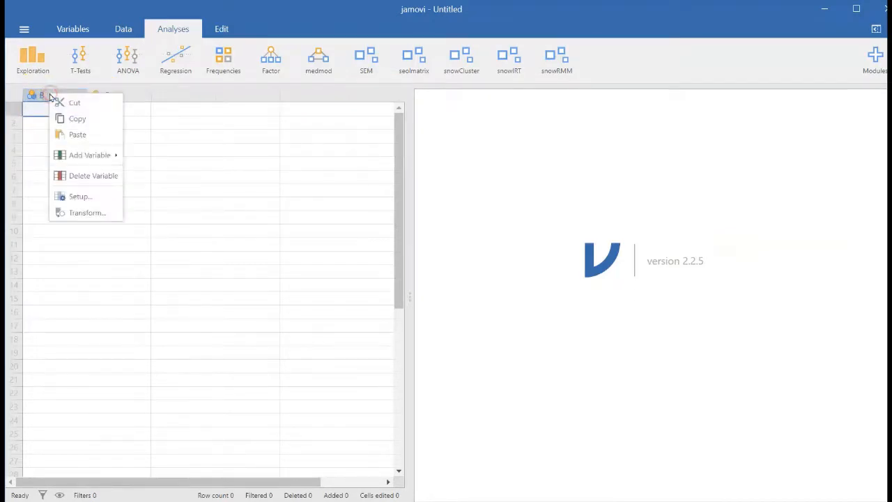
{"action": "left_click", "coordinate": [96, 175]}
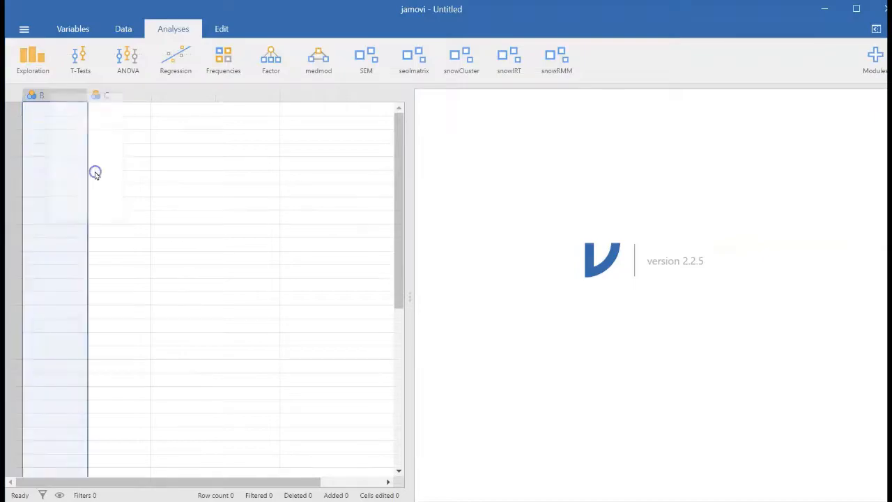
{"action": "left_click", "coordinate": [362, 128]}
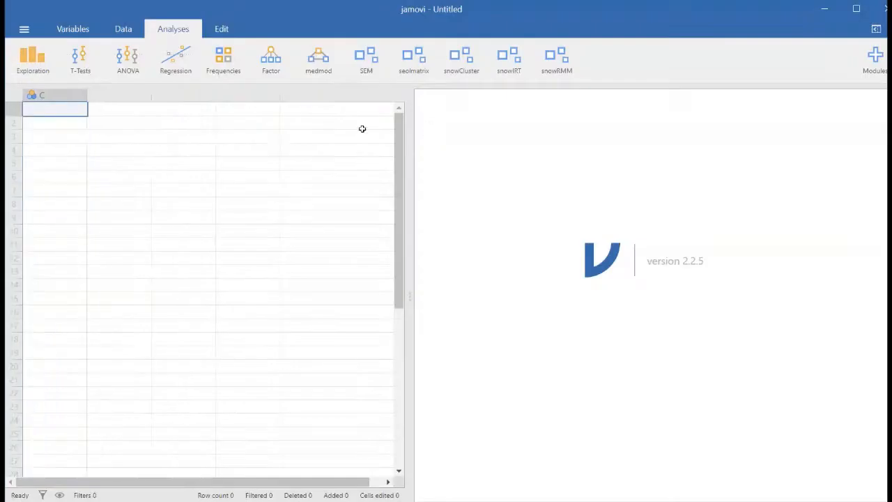
{"action": "right_click", "coordinate": [61, 96]}
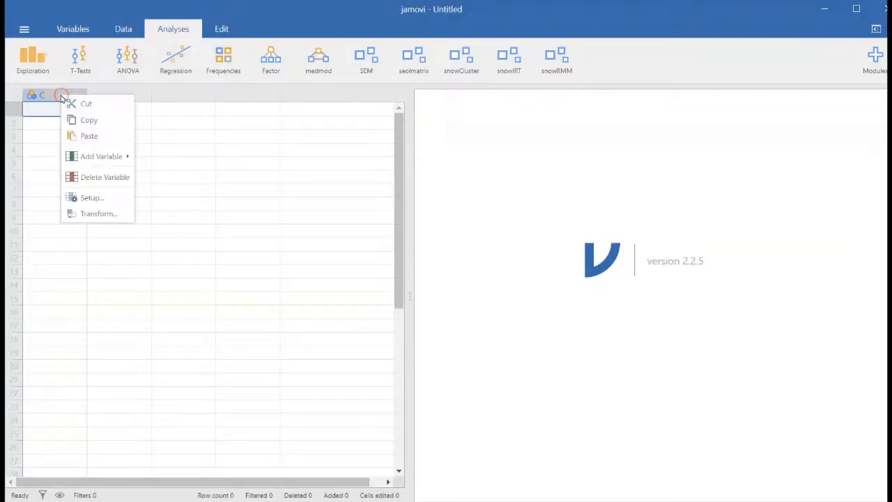
{"action": "left_click", "coordinate": [104, 176]}
{"action": "left_click", "coordinate": [417, 146]}
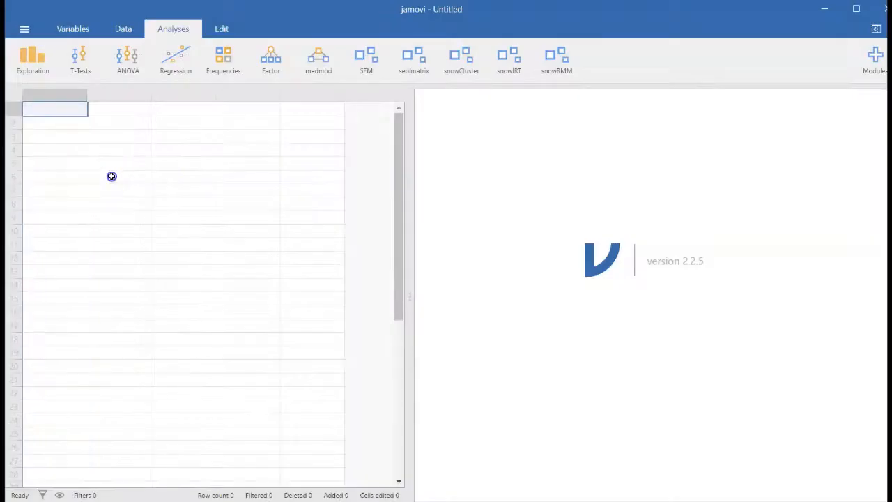
{"action": "left_click", "coordinate": [112, 175]}
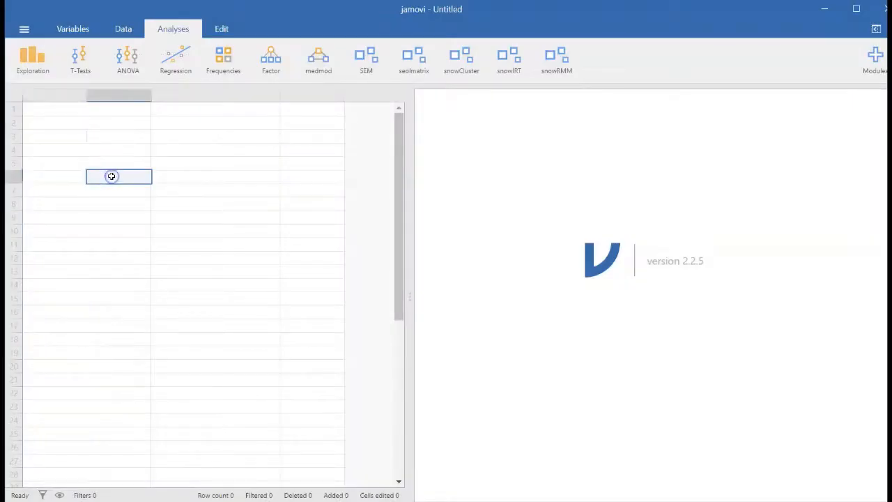
{"action": "left_click", "coordinate": [109, 313]}
{"action": "left_click", "coordinate": [61, 159]}
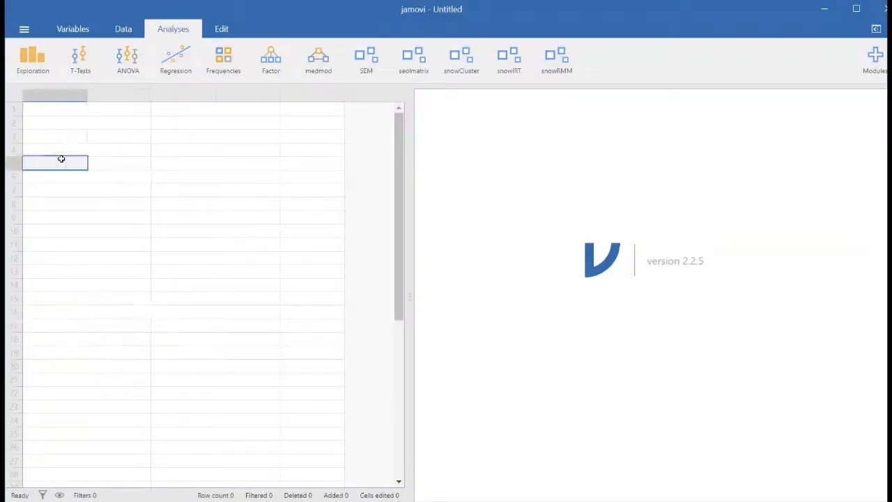
{"action": "left_click", "coordinate": [63, 155]}
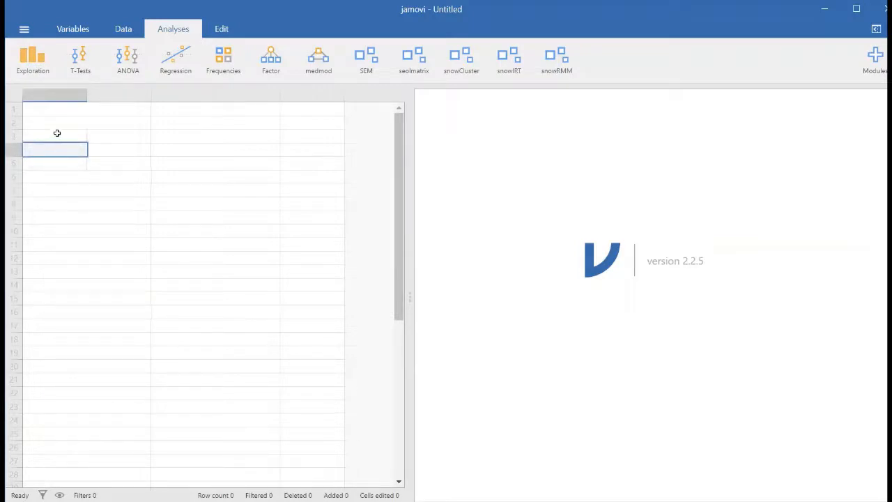
{"action": "left_click", "coordinate": [68, 123]}
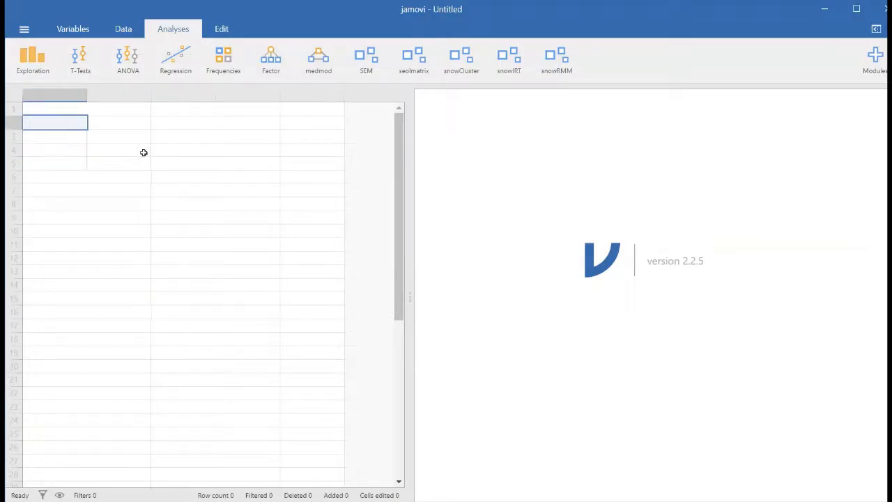
{"action": "left_click", "coordinate": [239, 297]}
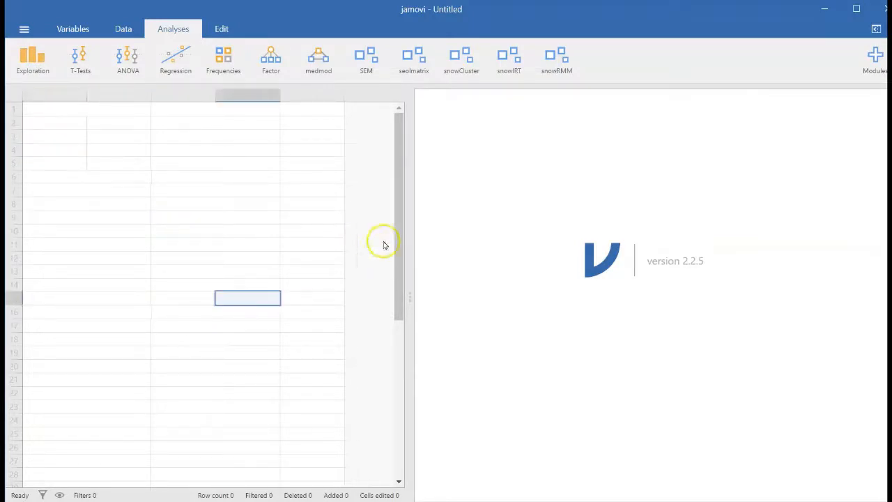
Create a new data variable in the first empty column of the data sheet.
{"action": "double_click", "coordinate": [53, 94]}
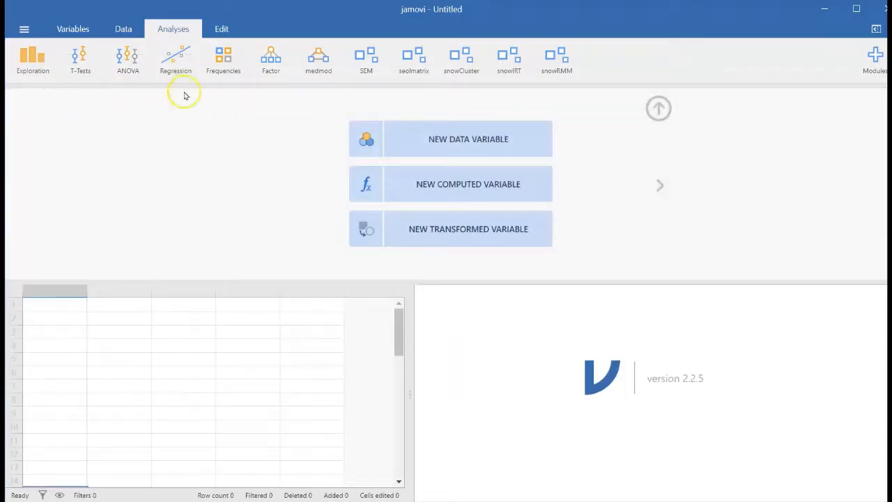
{"action": "left_click", "coordinate": [472, 143]}
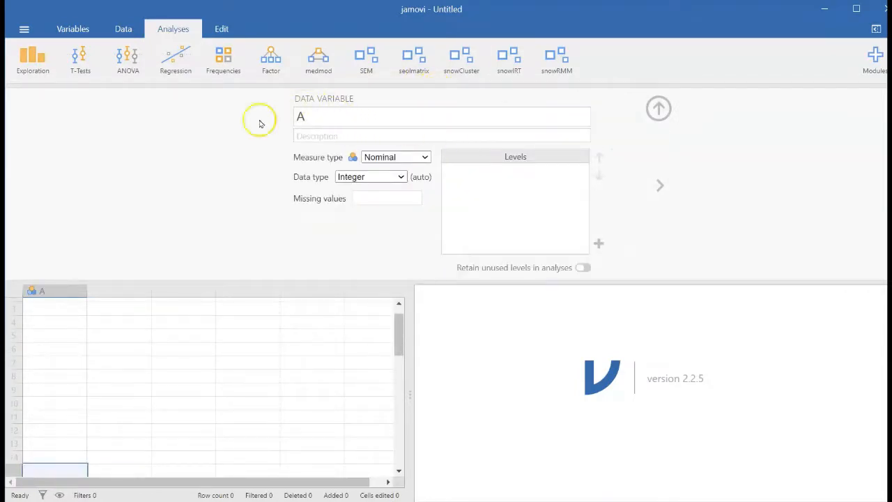
Rename data variable A as ID.
{"action": "left_click", "coordinate": [330, 109]}
{"action": "left_click", "coordinate": [323, 113]}
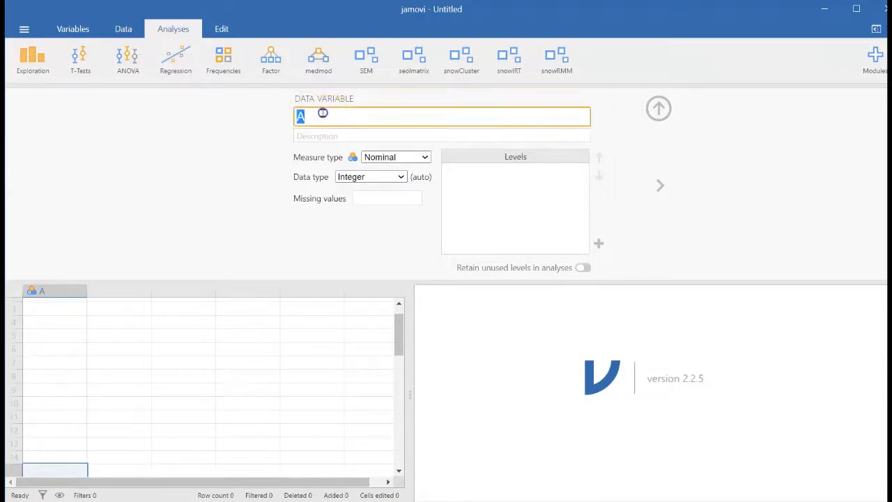
{"action": "key", "text": "BackSpace"}
{"action": "type", "text": "G"}
{"action": "key", "text": "BackSpace"}
{"action": "type", "text": "IS"}
{"action": "key", "text": "BackSpace"}
{"action": "key", "text": "BackSpace"}
{"action": "type", "text": "ID"}
{"action": "left_click", "coordinate": [355, 112]}
Set the ID variable's measure type to ID and its data type to Text, and close the variable editor.
{"action": "left_click", "coordinate": [424, 157]}
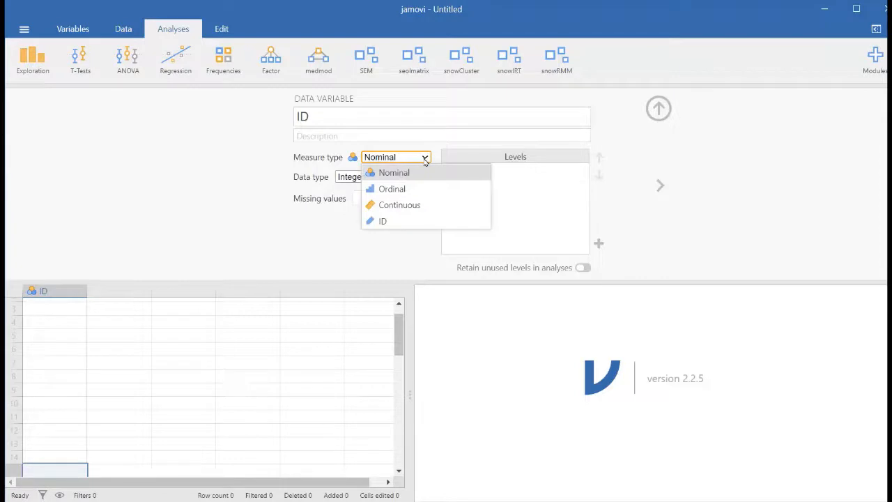
{"action": "left_click", "coordinate": [422, 173]}
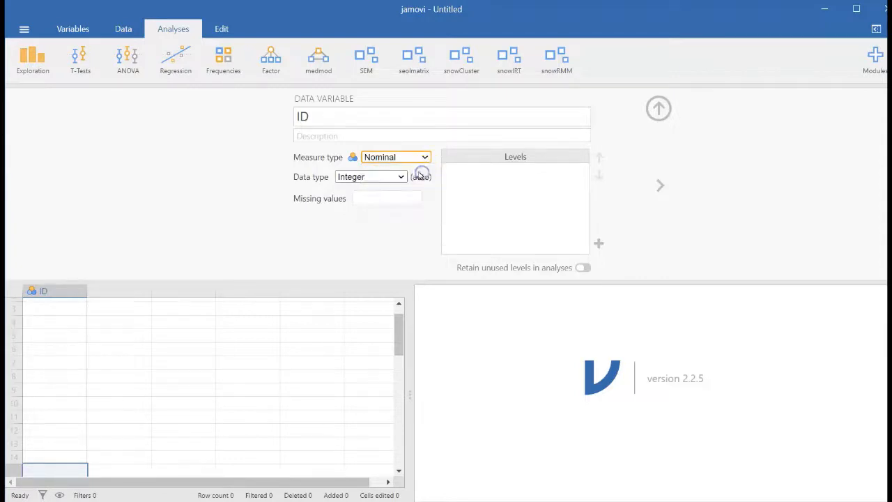
{"action": "left_click", "coordinate": [306, 137]}
{"action": "left_click", "coordinate": [425, 157]}
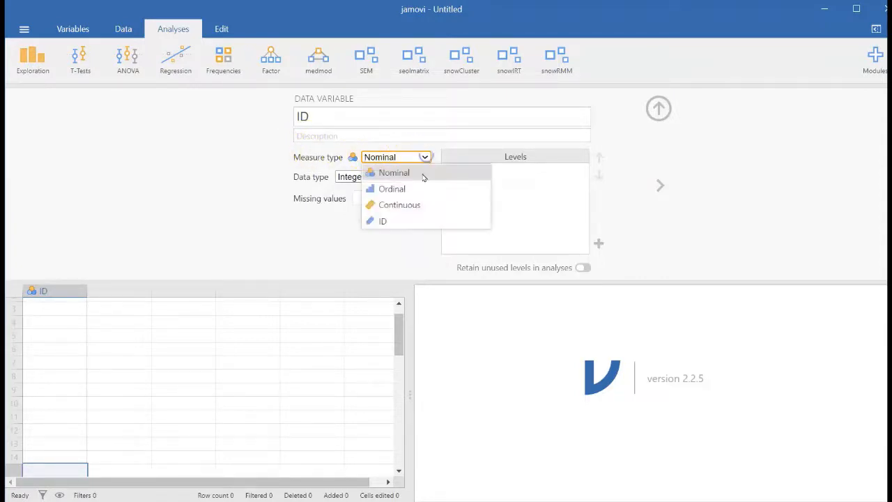
{"action": "left_click", "coordinate": [398, 220]}
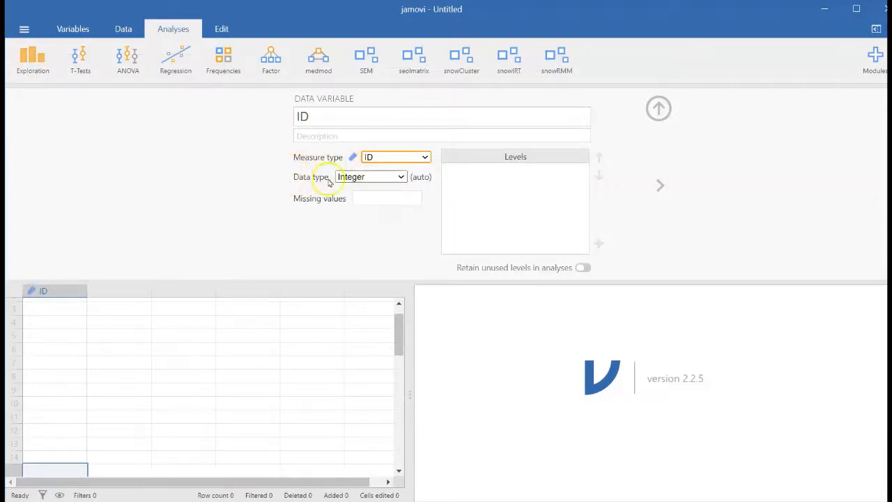
{"action": "left_click", "coordinate": [401, 176]}
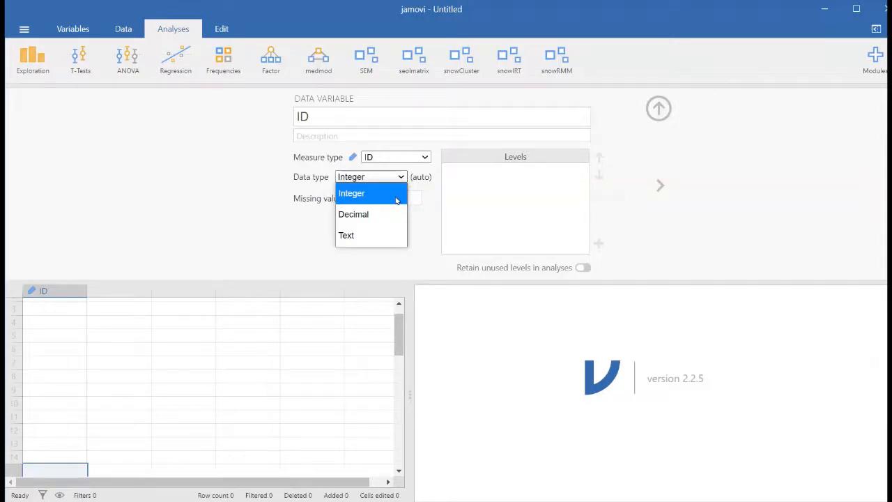
{"action": "left_click", "coordinate": [370, 237]}
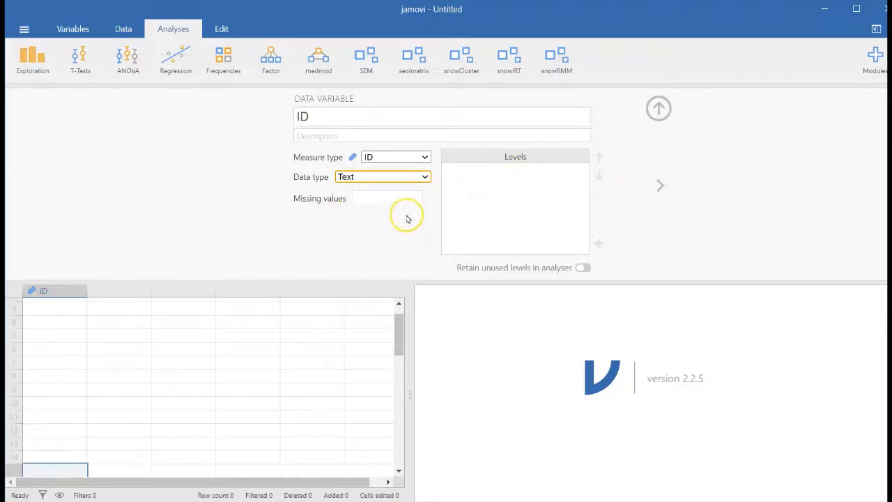
{"action": "left_click", "coordinate": [659, 110]}
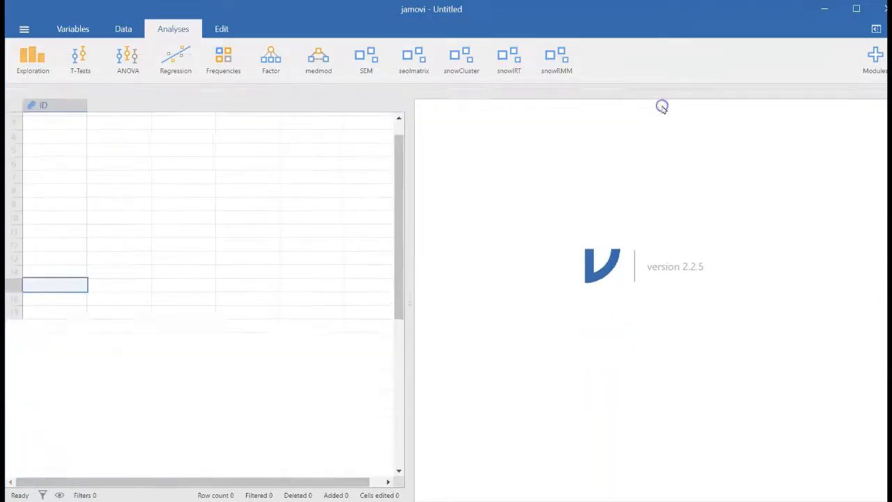
Fill rows 1 to 12 of the ID column with the respondents' first names, one per row.
{"action": "left_click", "coordinate": [71, 112]}
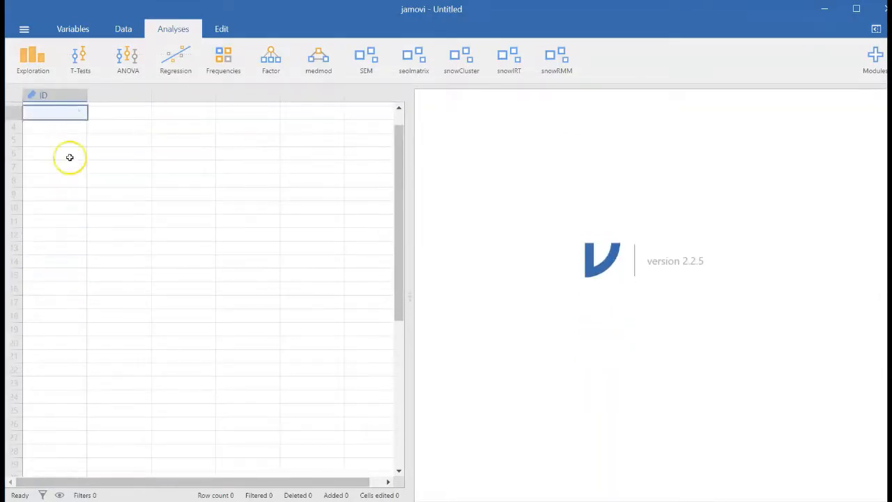
{"action": "scroll", "coordinate": [70, 149], "scroll_direction": "up", "scroll_amount": 1}
{"action": "left_click", "coordinate": [60, 112]}
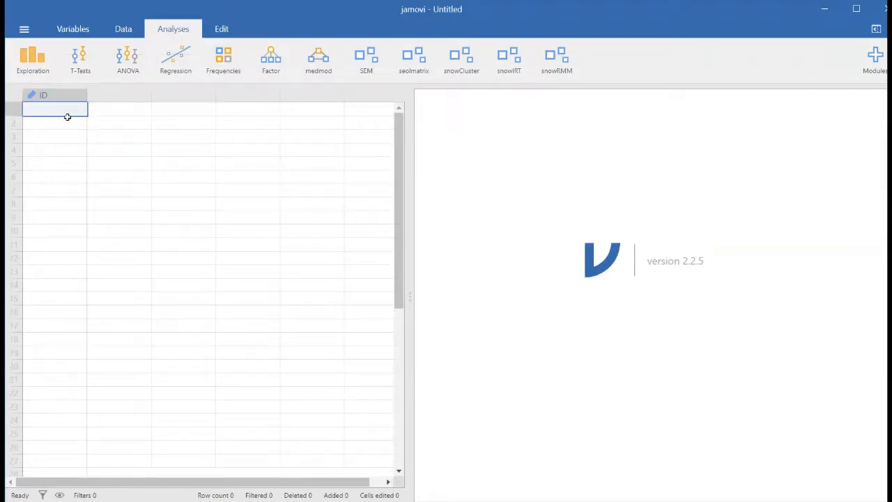
{"action": "type", "text": "B"}
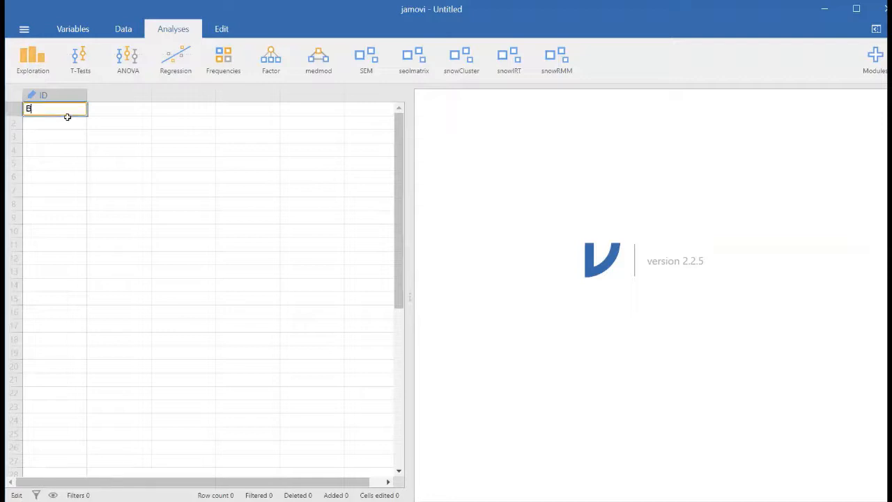
{"action": "type", "text": "udi"}
{"action": "key", "text": "Return"}
{"action": "type", "text": "a"}
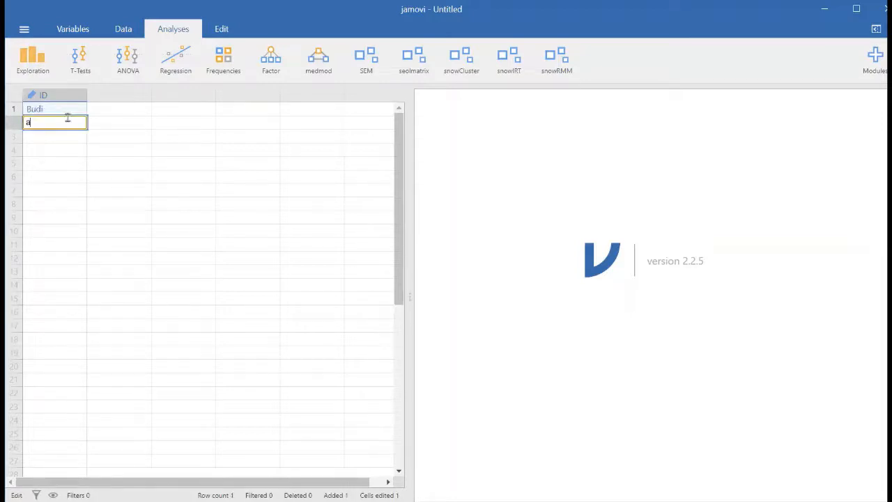
{"action": "type", "text": "min"}
{"action": "key", "text": "Return"}
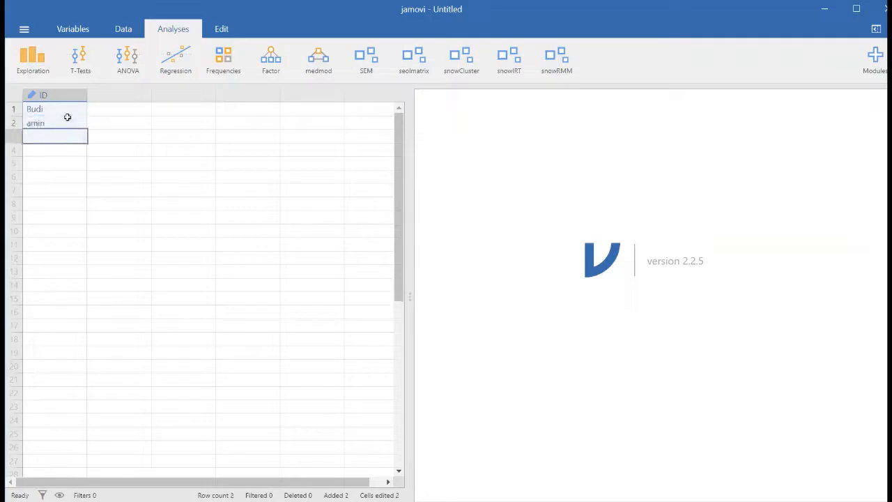
{"action": "type", "text": "ban"}
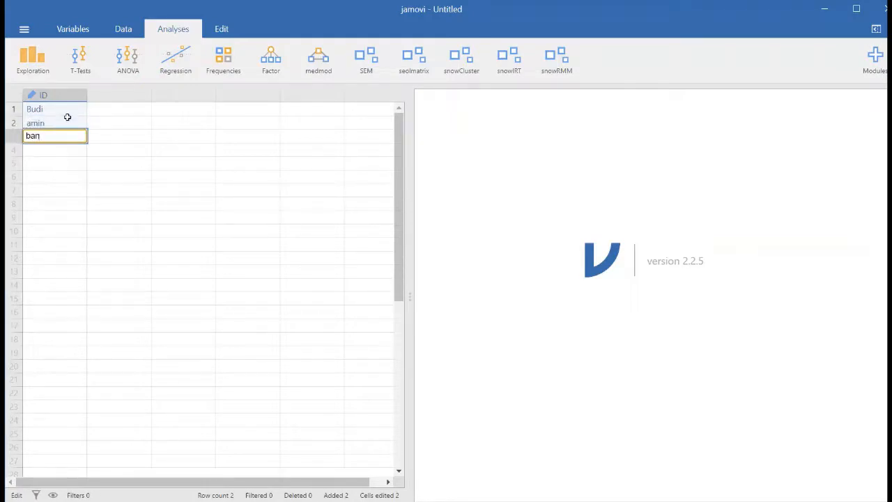
{"action": "type", "text": "u"}
{"action": "key", "text": "Return"}
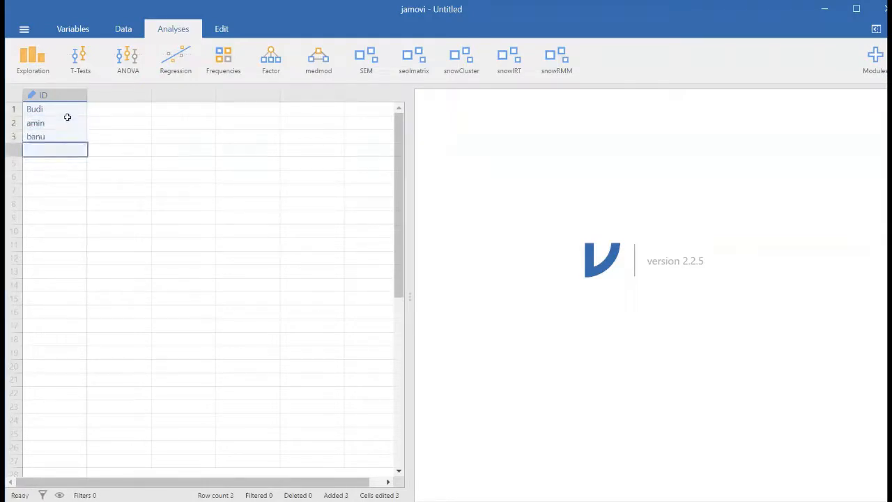
{"action": "type", "text": "tar"}
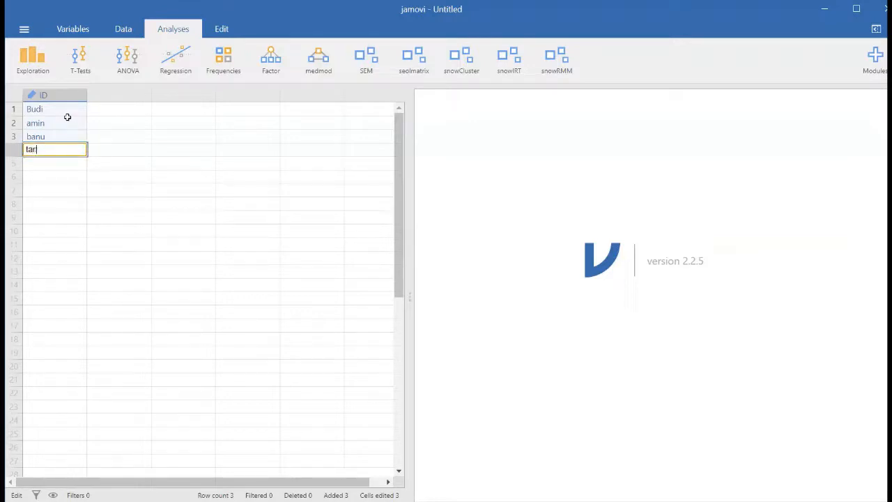
{"action": "type", "text": "i"}
{"action": "key", "text": "Return"}
{"action": "type", "text": "ra"}
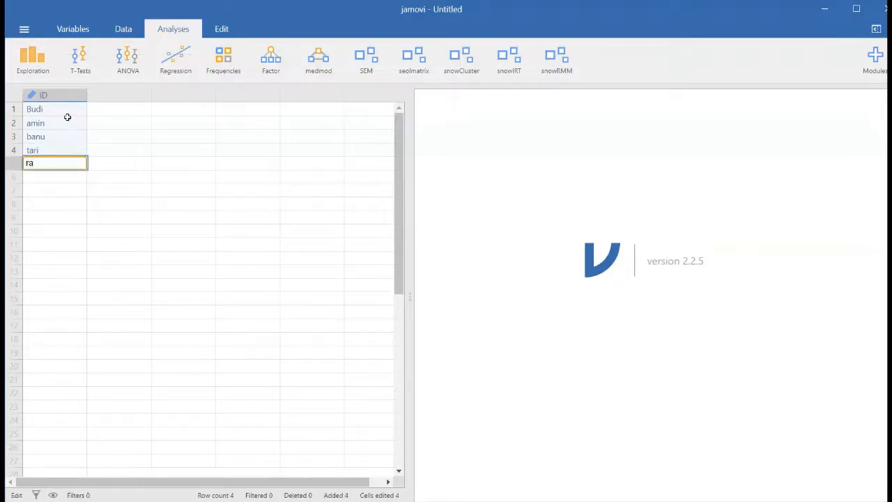
{"action": "type", "text": "ni"}
{"action": "key", "text": "Return"}
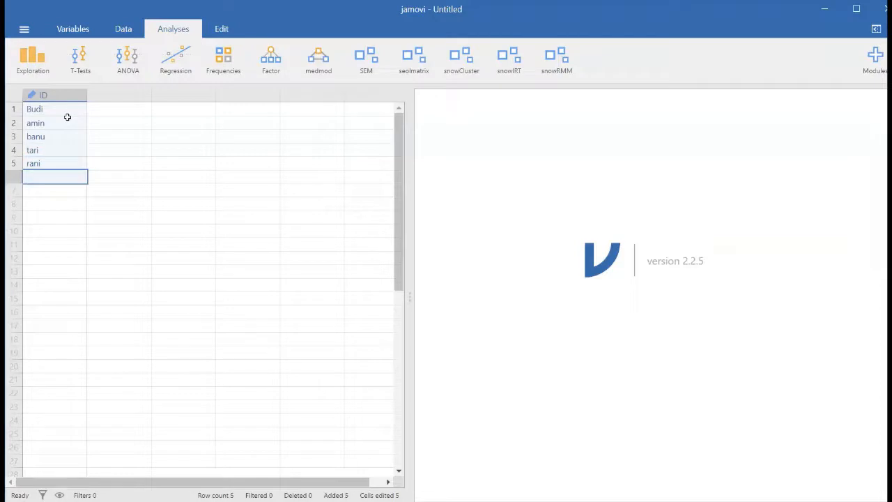
{"action": "type", "text": "m"}
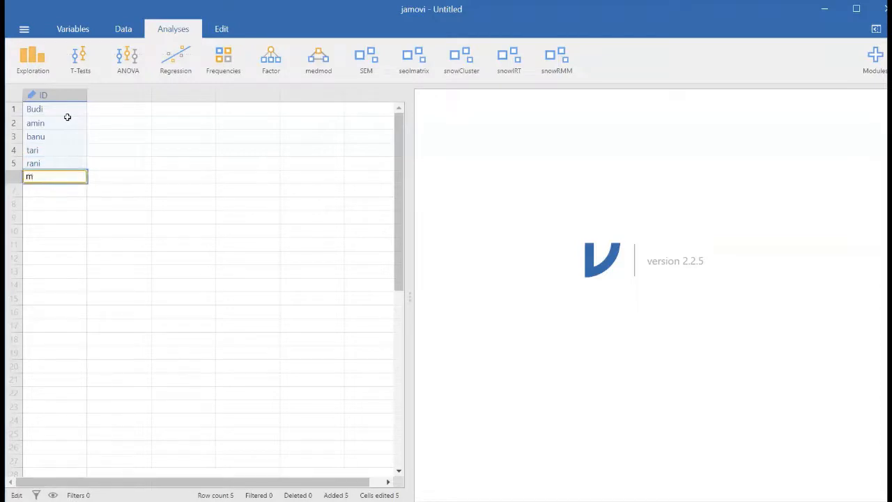
{"action": "type", "text": "aya"}
{"action": "key", "text": "Return"}
{"action": "type", "text": "rudi"}
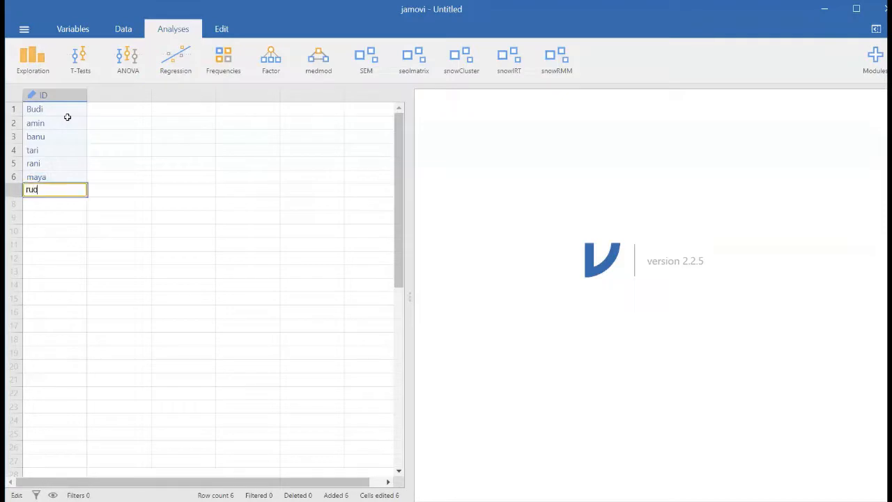
{"action": "key", "text": "Return"}
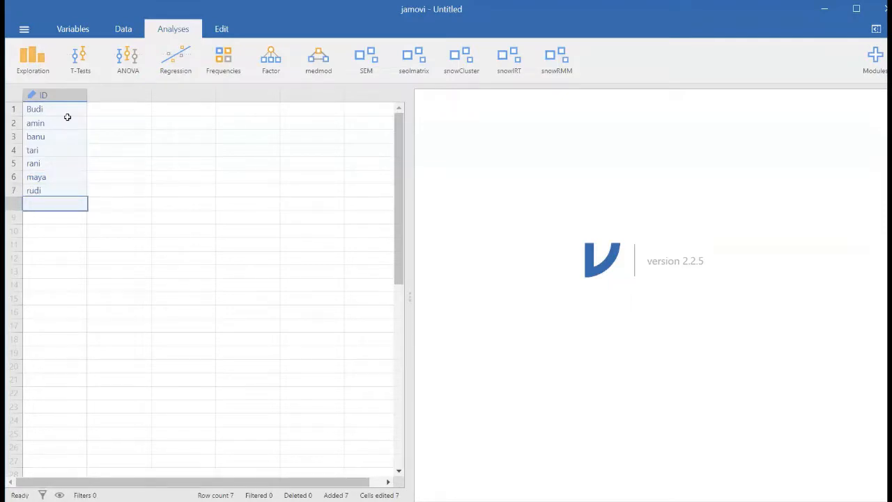
{"action": "type", "text": "gaban"}
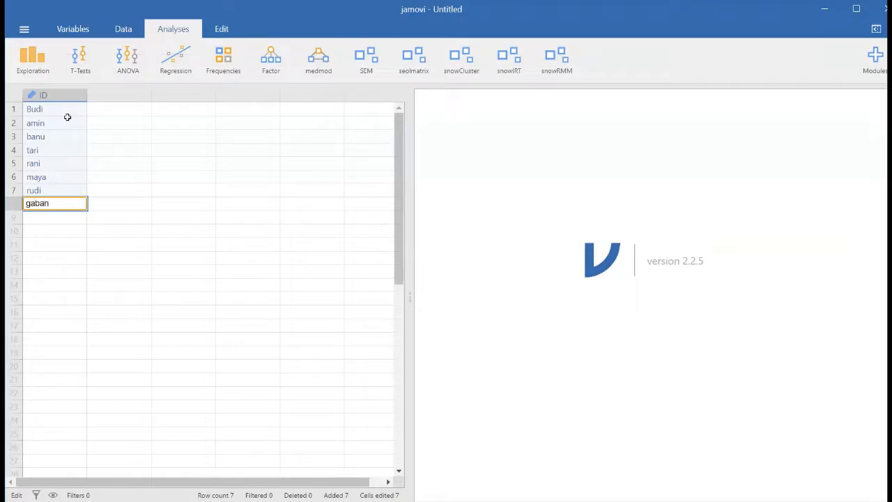
{"action": "key", "text": "Return"}
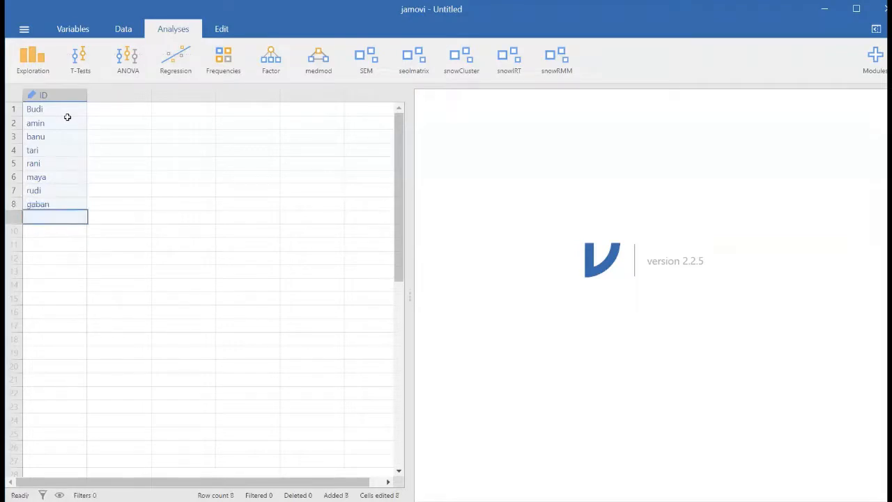
{"action": "type", "text": "dud"}
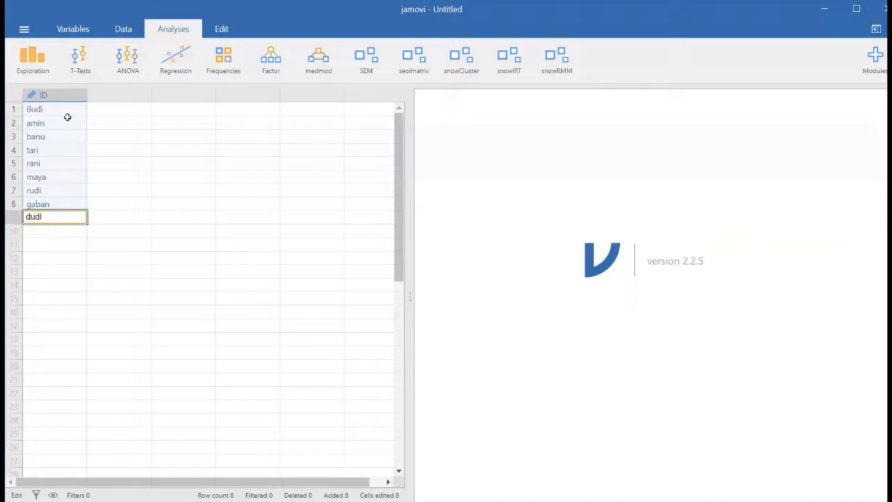
{"action": "key", "text": "Return"}
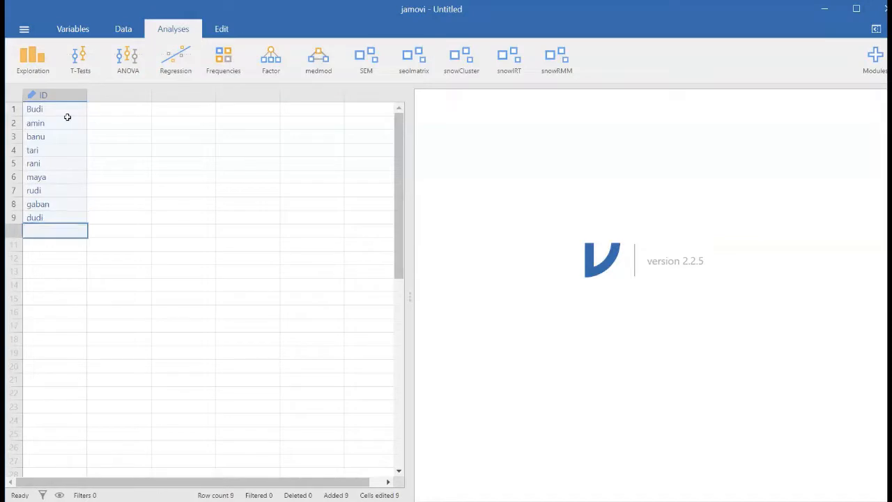
{"action": "type", "text": "didu"}
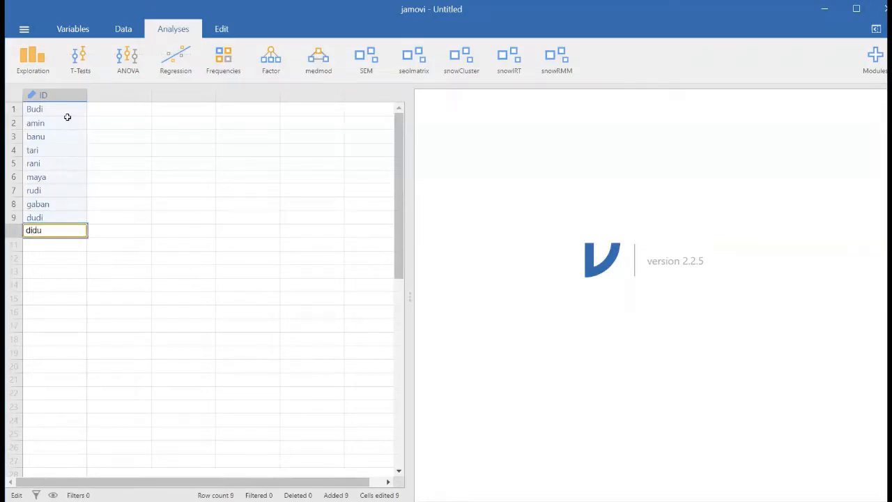
{"action": "key", "text": "Return"}
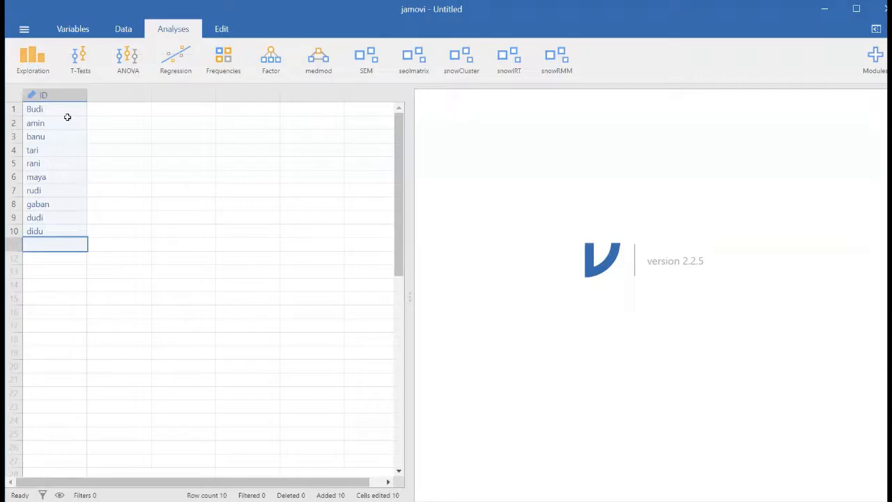
{"action": "type", "text": "mia"}
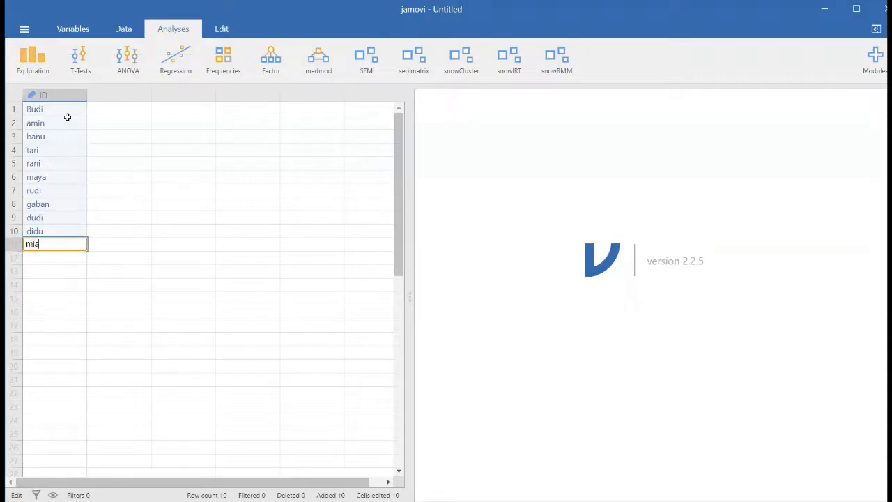
{"action": "key", "text": "Return"}
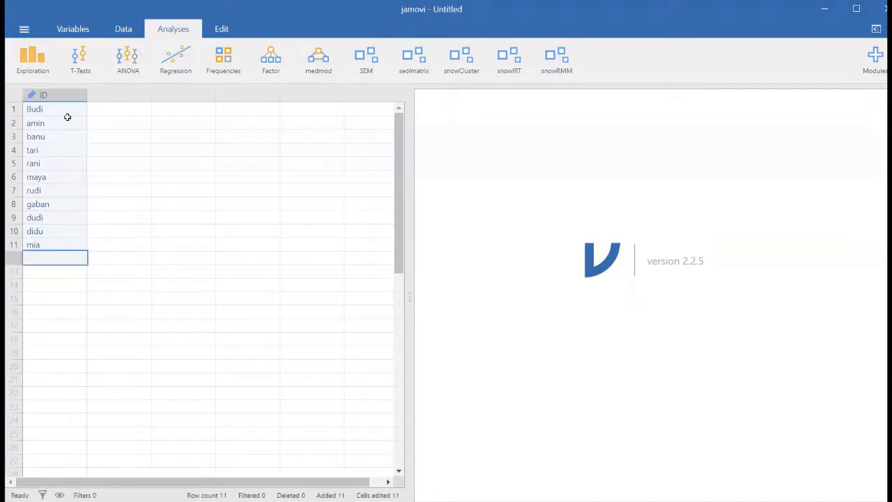
{"action": "type", "text": "rya"}
{"action": "key", "text": "Return"}
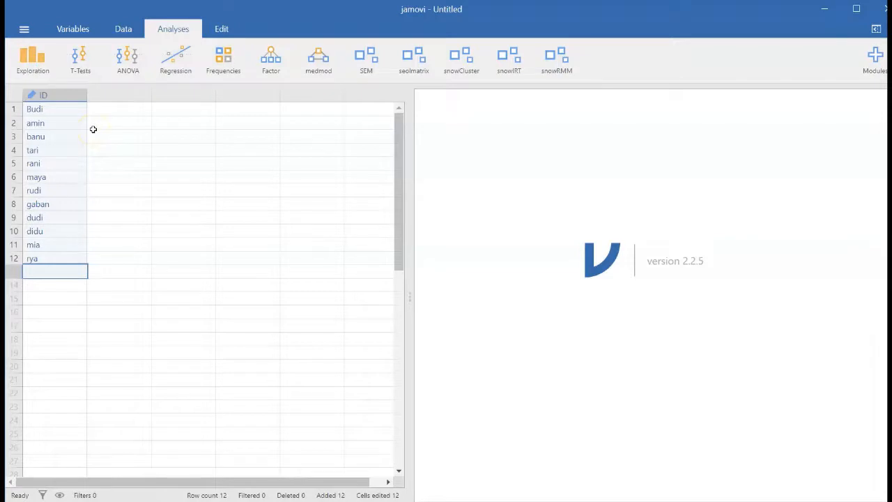
Create a new data variable in the empty column next to ID.
{"action": "left_click", "coordinate": [125, 121]}
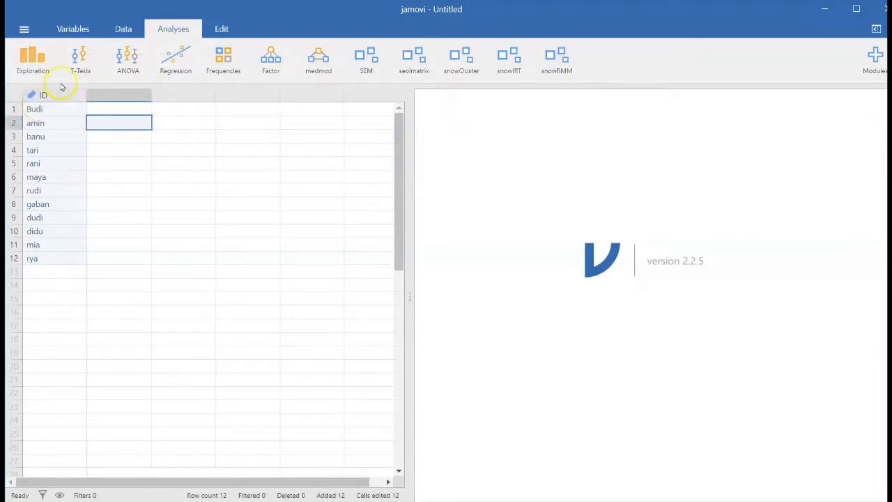
{"action": "double_click", "coordinate": [119, 97]}
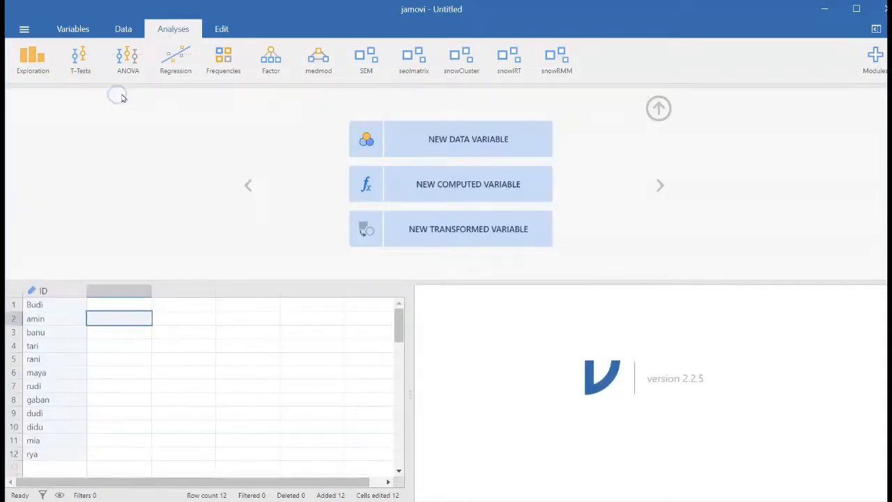
{"action": "left_click", "coordinate": [496, 143]}
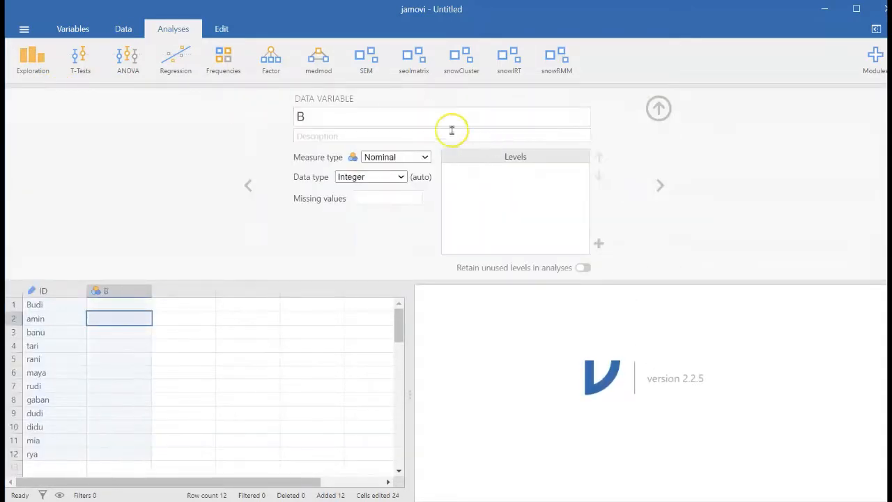
Rename data variable B as Gender and give it the description "jenis kelamin".
{"action": "left_click", "coordinate": [436, 124]}
{"action": "key", "text": "BackSpace"}
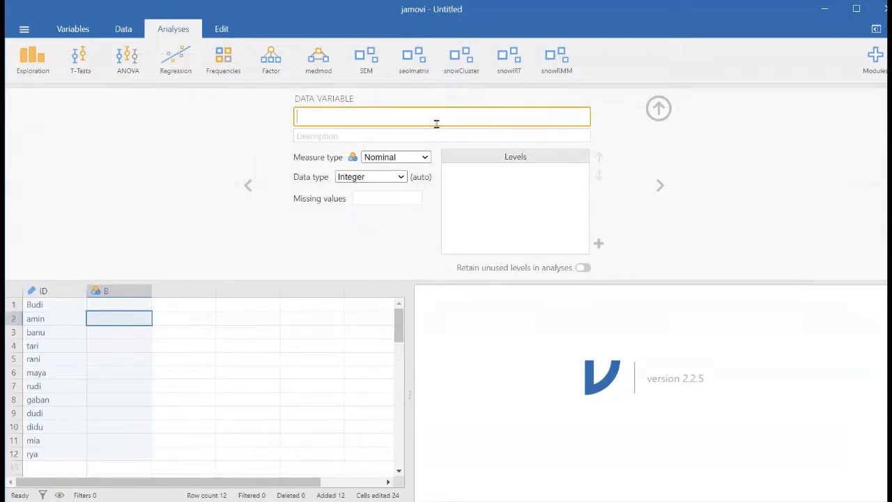
{"action": "type", "text": "Gender"}
{"action": "left_click", "coordinate": [426, 133]}
{"action": "type", "text": "je"}
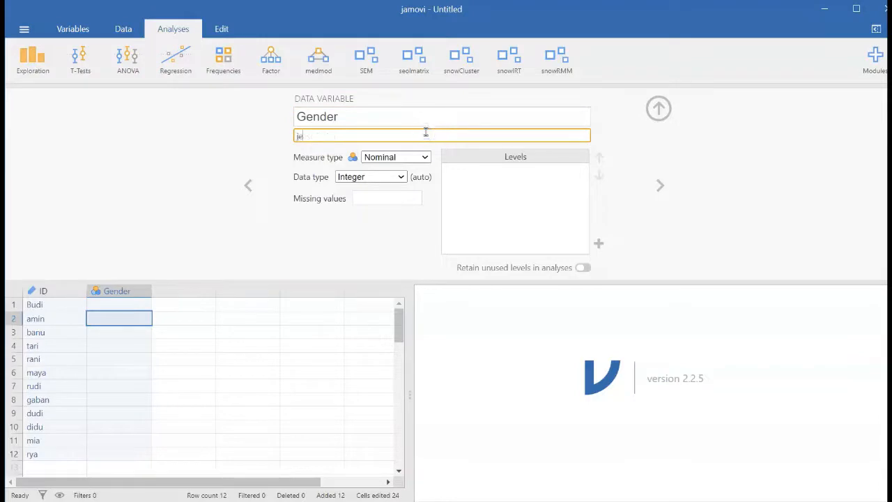
{"action": "type", "text": "nis kelamin"}
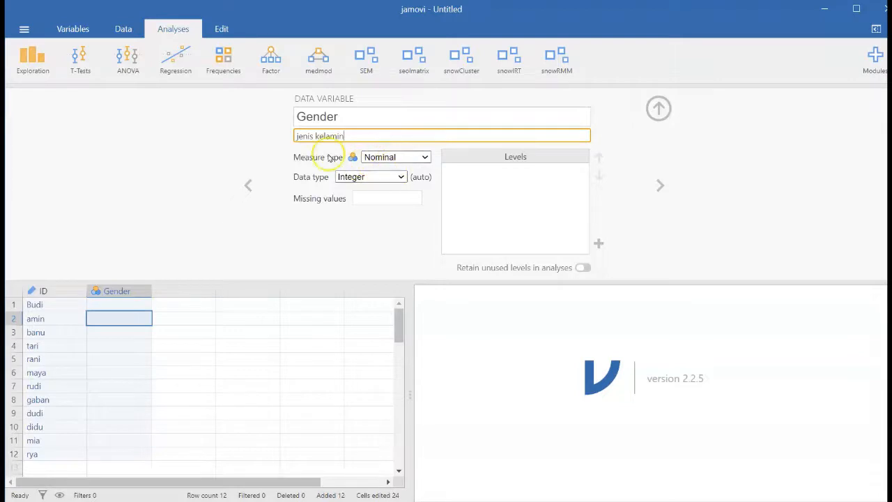
Set the Gender variable's measure type to Nominal and its data type to Integer.
{"action": "left_click", "coordinate": [425, 159]}
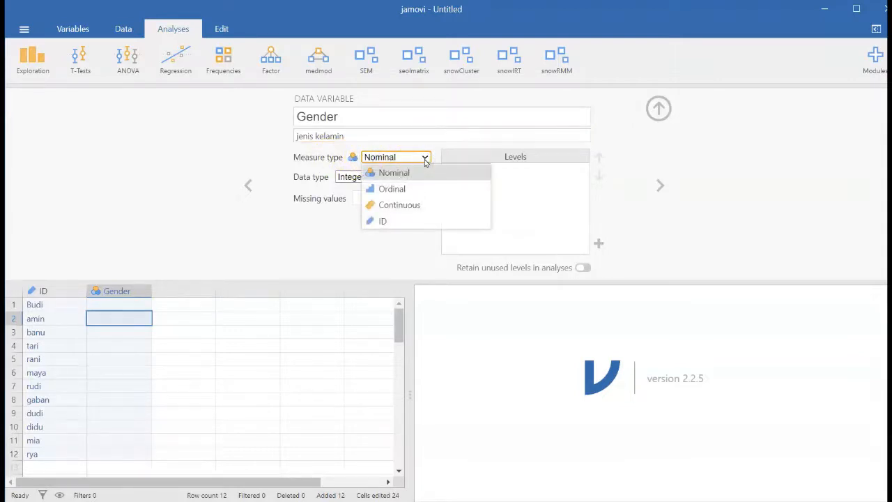
{"action": "left_click", "coordinate": [425, 174]}
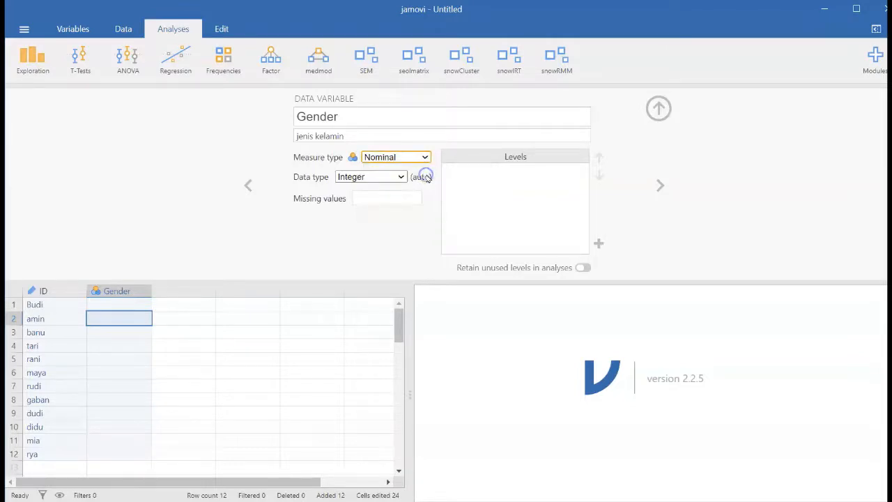
{"action": "left_click", "coordinate": [402, 179]}
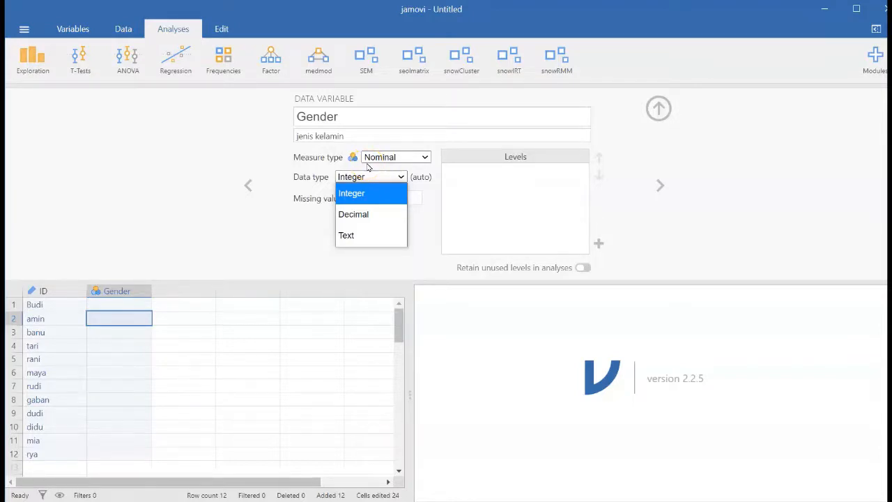
{"action": "left_click", "coordinate": [383, 200]}
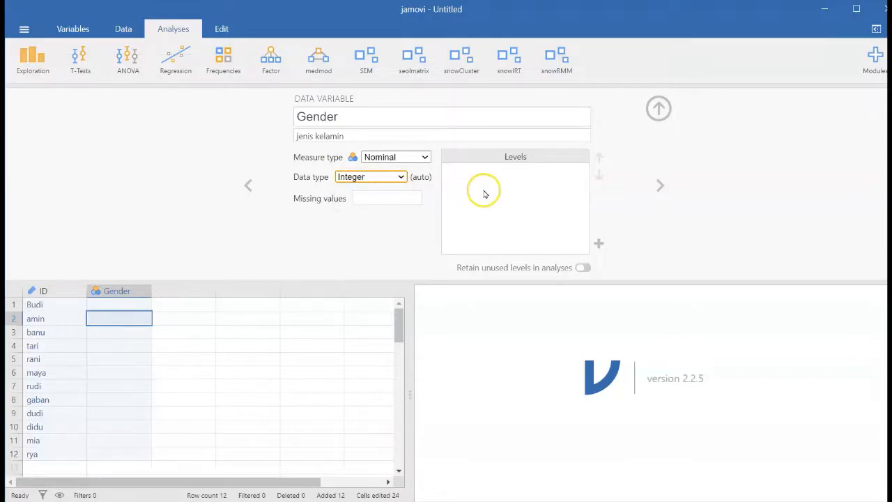
Add two levels with the values 1 and 2 to the Gender variable.
{"action": "left_click", "coordinate": [599, 243]}
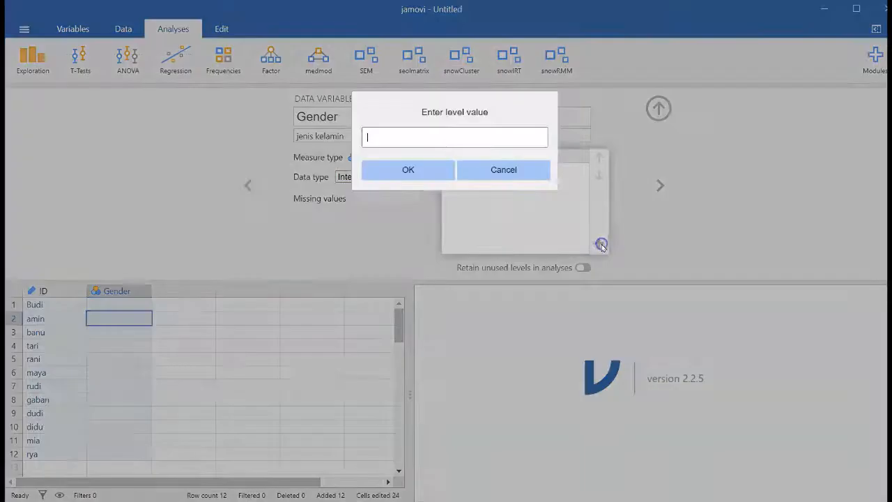
{"action": "left_click", "coordinate": [487, 171]}
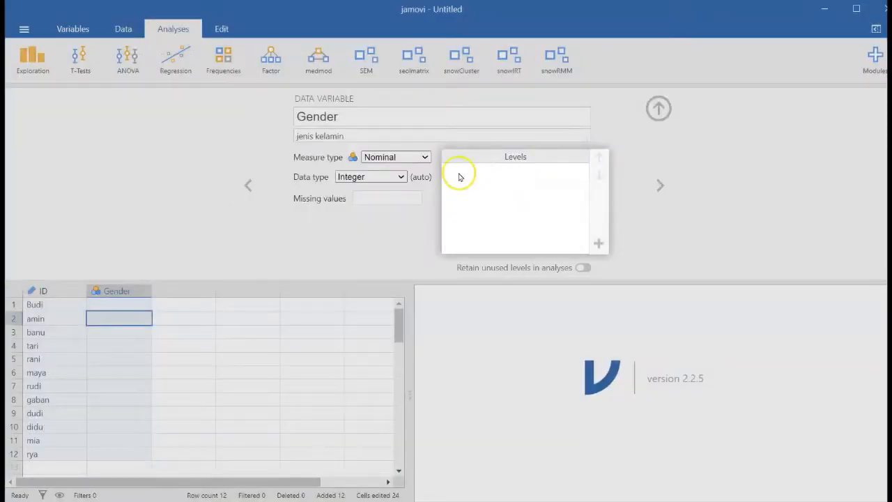
{"action": "left_click", "coordinate": [599, 242]}
{"action": "type", "text": "1"}
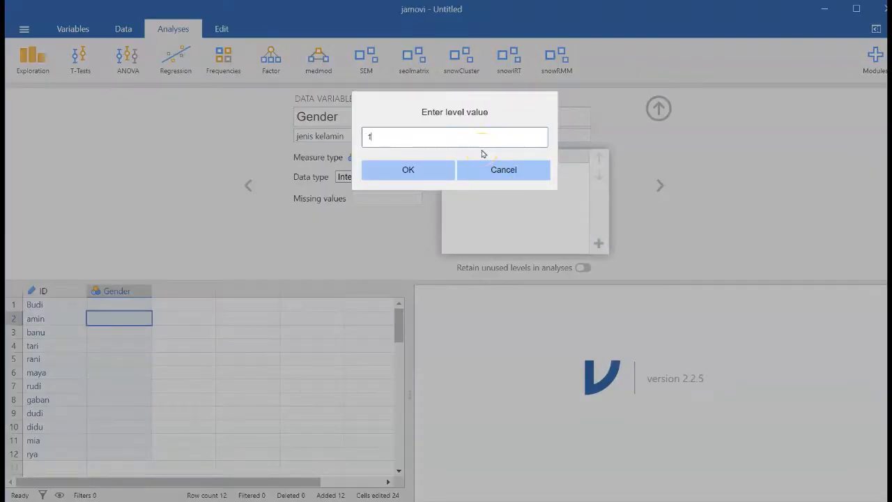
{"action": "left_click", "coordinate": [424, 166]}
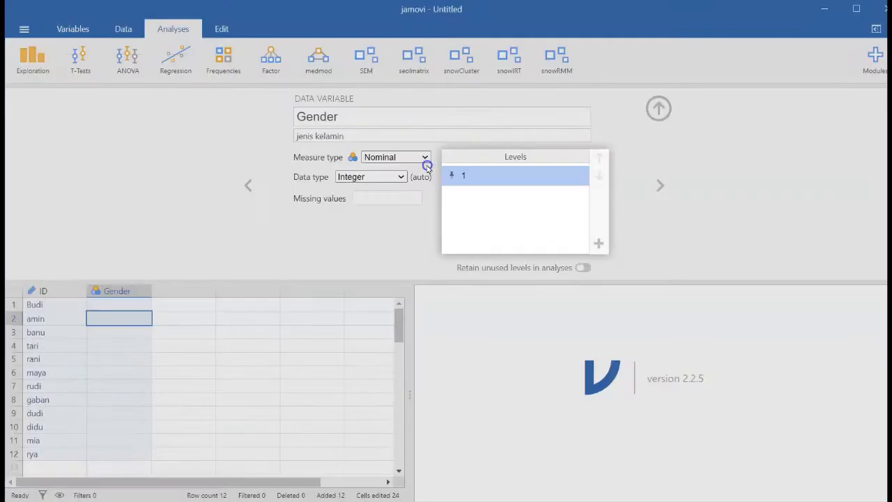
{"action": "left_click", "coordinate": [598, 242]}
{"action": "type", "text": "2"}
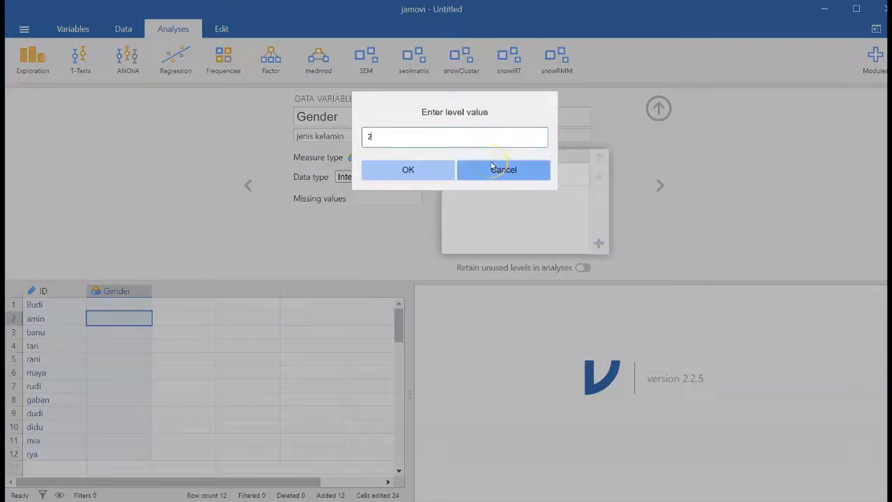
{"action": "left_click", "coordinate": [409, 169]}
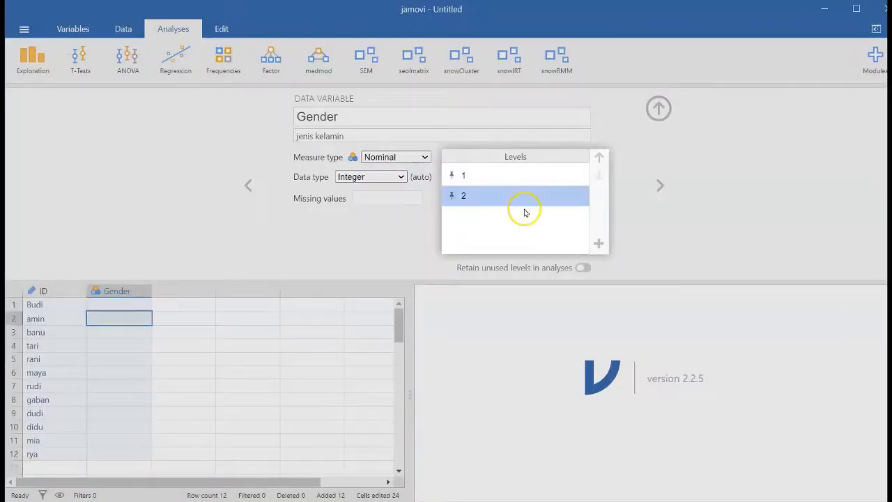
Label Gender level 1 as "pria" and level 2 as "wanita", and close the variable editor.
{"action": "double_click", "coordinate": [466, 176]}
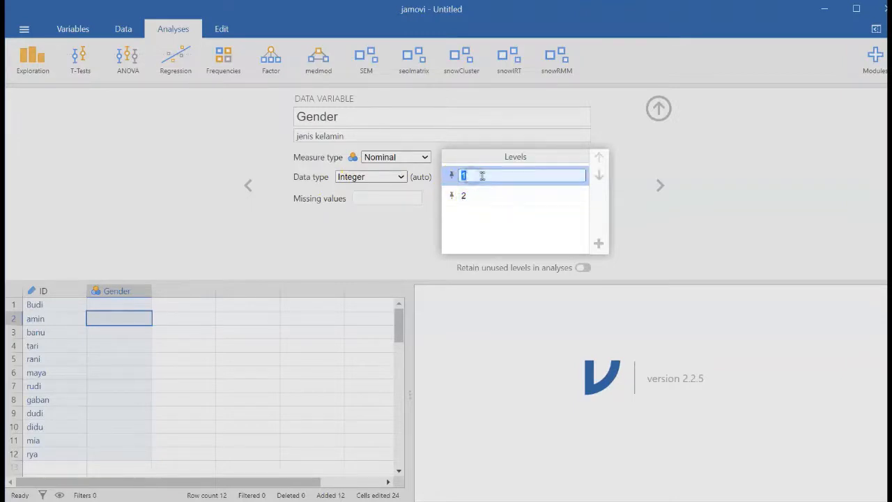
{"action": "type", "text": "pria"}
{"action": "left_click", "coordinate": [474, 186]}
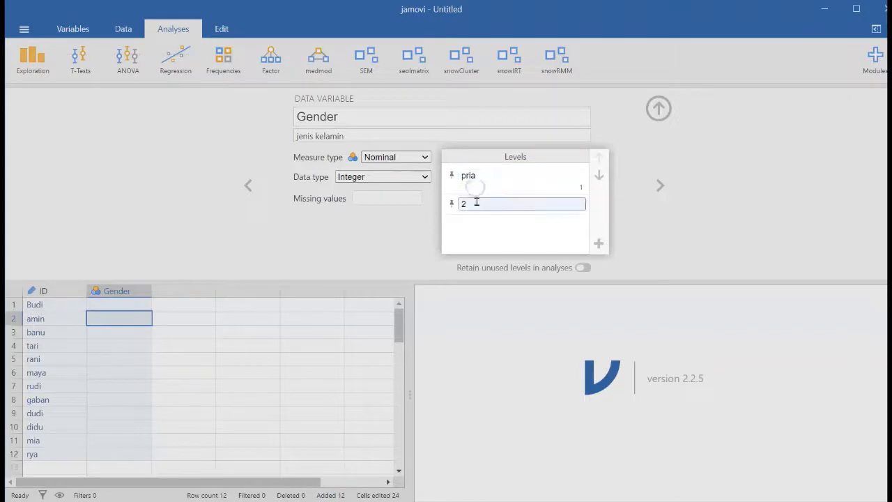
{"action": "type", "text": "wan"}
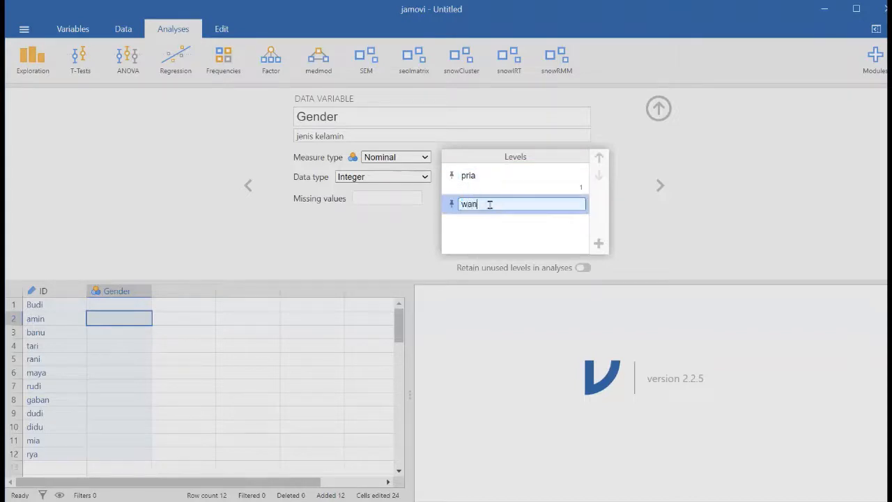
{"action": "type", "text": "ita"}
{"action": "left_click", "coordinate": [657, 145]}
{"action": "left_click", "coordinate": [659, 108]}
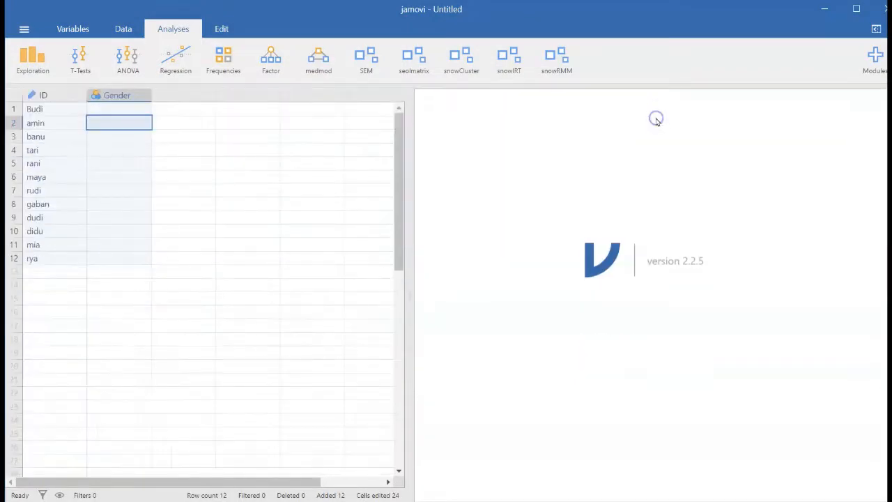
Fill the Gender column with 1 in rows 1 to 3 and 7 to 10, and 2 in rows 4 to 6, 11 and 12.
{"action": "left_click", "coordinate": [133, 112]}
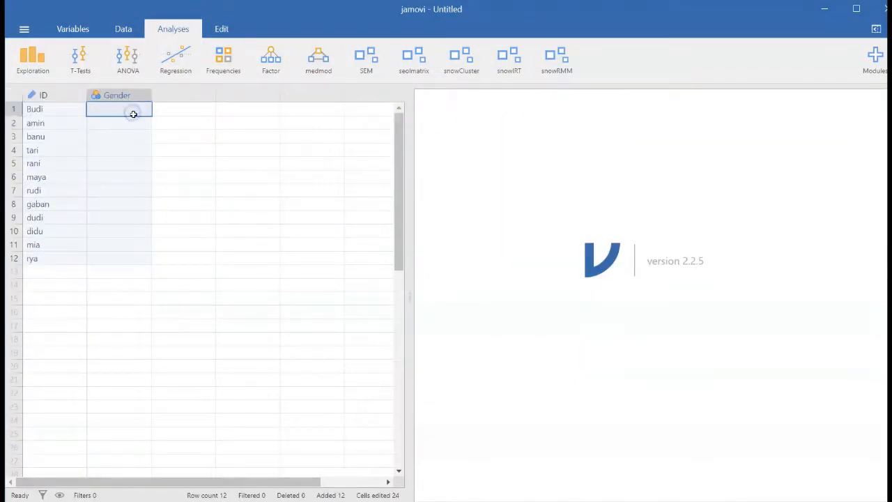
{"action": "type", "text": "1"}
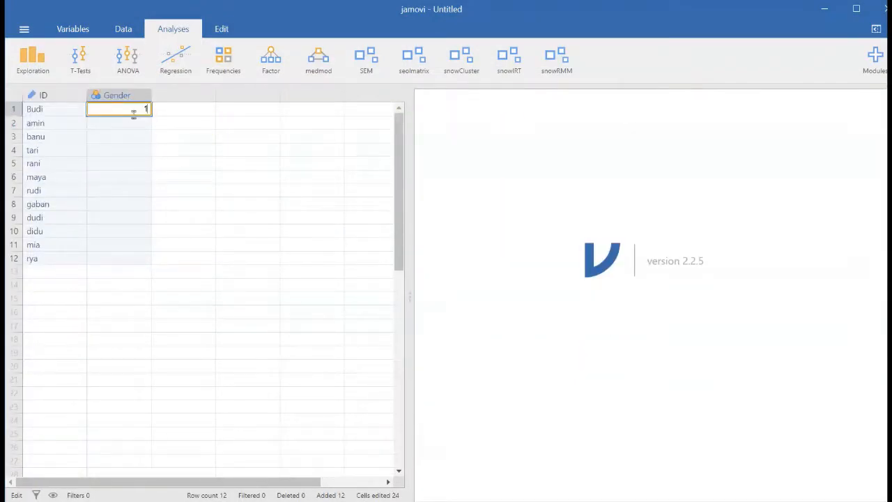
{"action": "key", "text": "Return"}
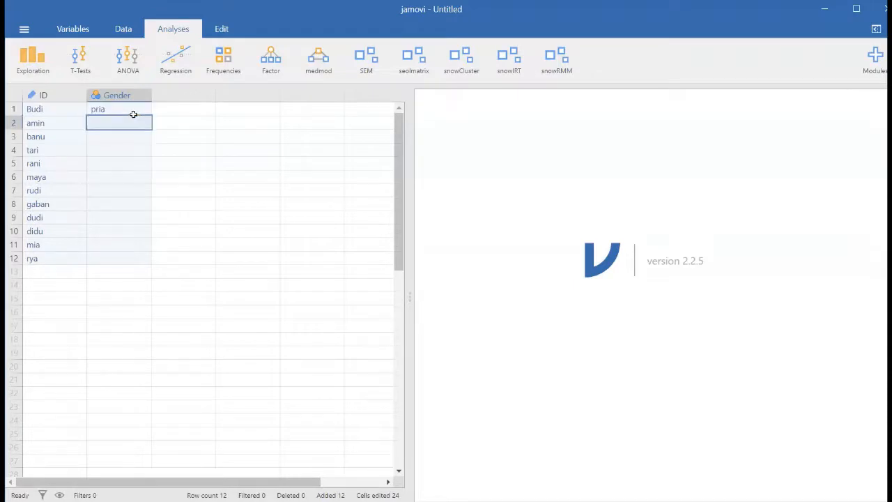
{"action": "type", "text": "1"}
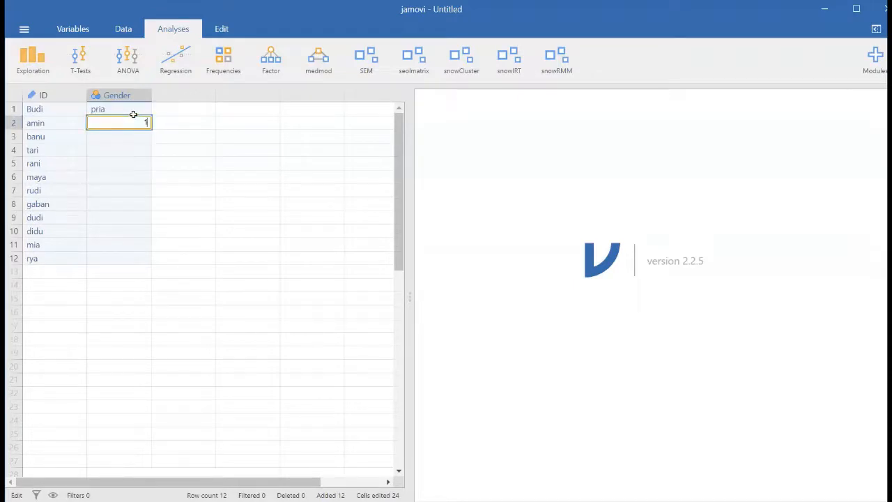
{"action": "key", "text": "Return"}
{"action": "type", "text": "1"}
{"action": "key", "text": "Return"}
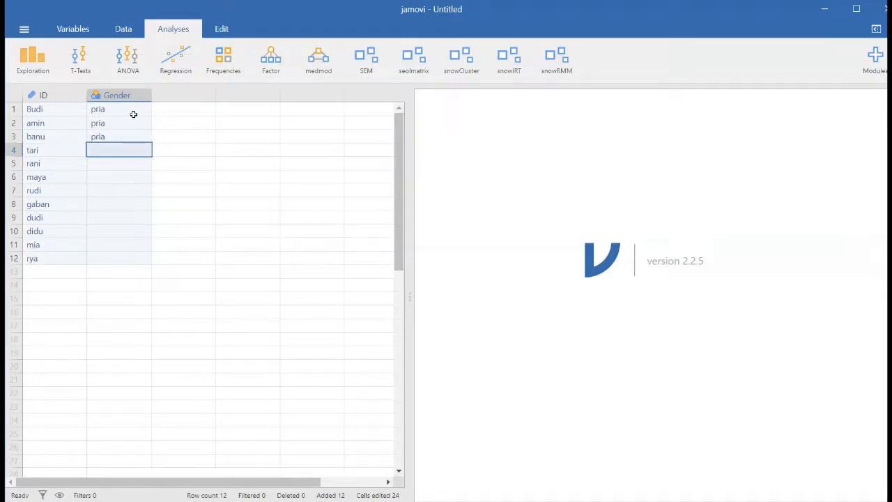
{"action": "type", "text": "2"}
{"action": "key", "text": "Return"}
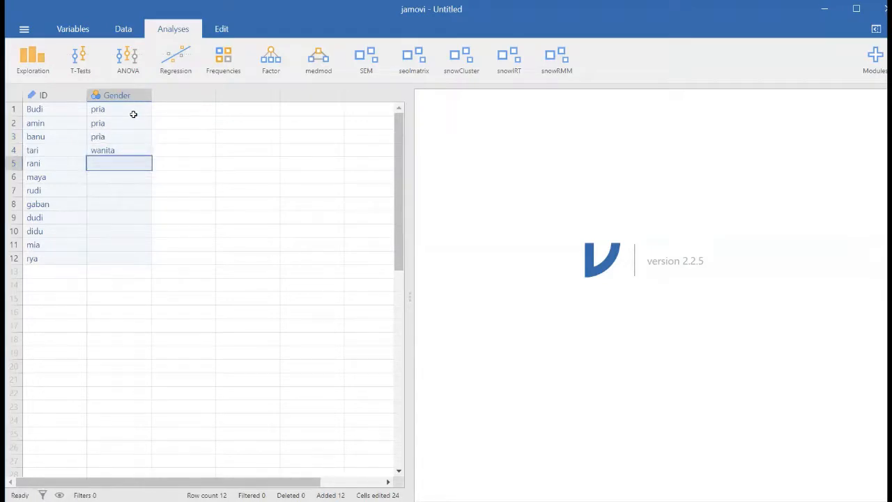
{"action": "type", "text": "2"}
{"action": "key", "text": "Return"}
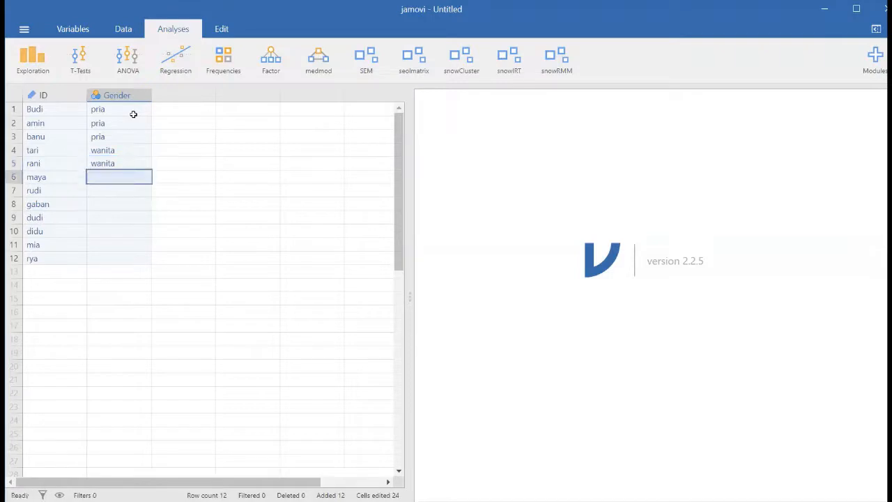
{"action": "type", "text": "2"}
{"action": "key", "text": "Return"}
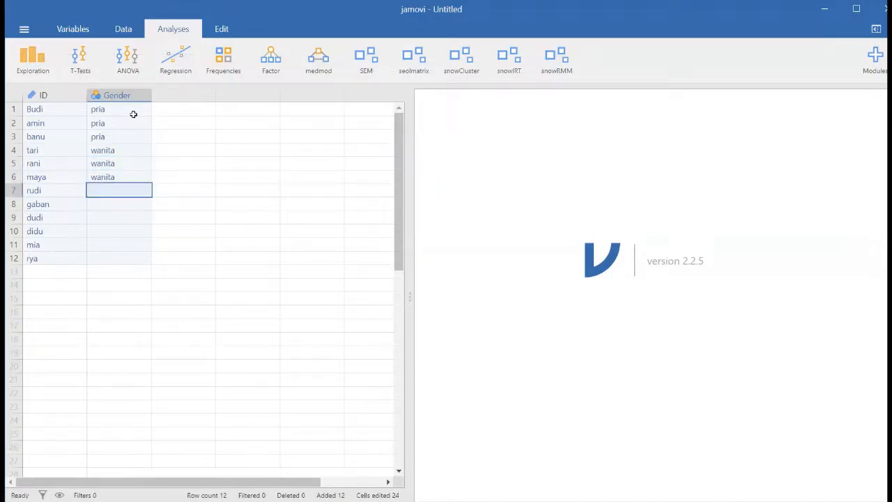
{"action": "type", "text": "1"}
{"action": "key", "text": "Return"}
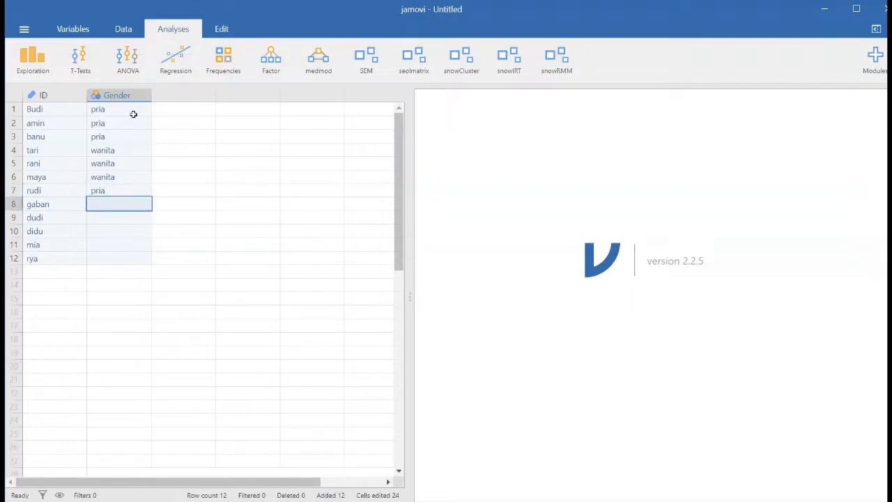
{"action": "type", "text": "1"}
{"action": "key", "text": "Return"}
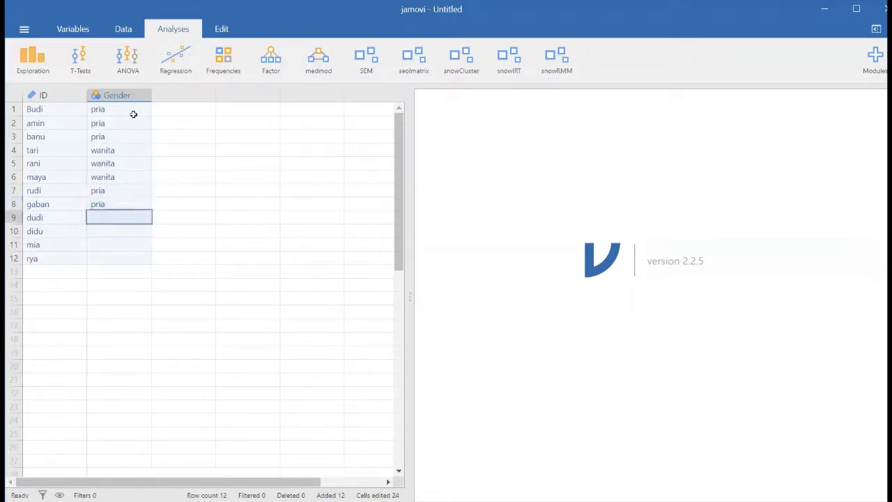
{"action": "type", "text": "1"}
{"action": "key", "text": "Return"}
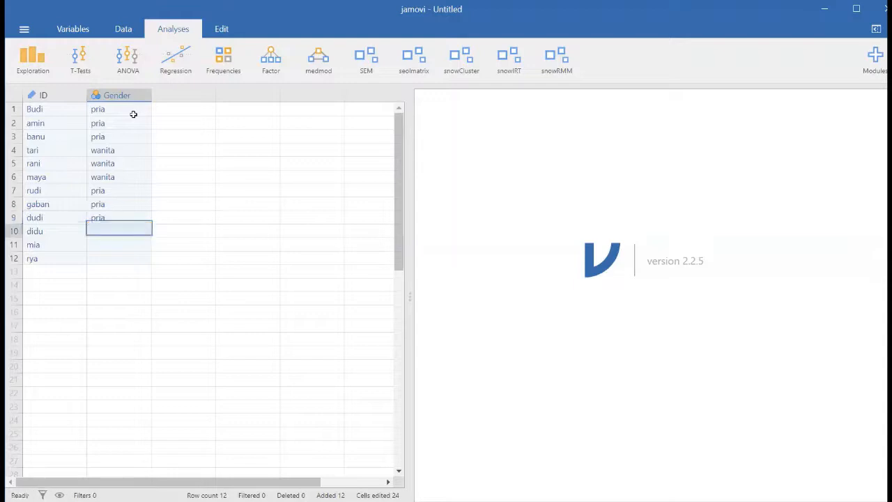
{"action": "type", "text": "1"}
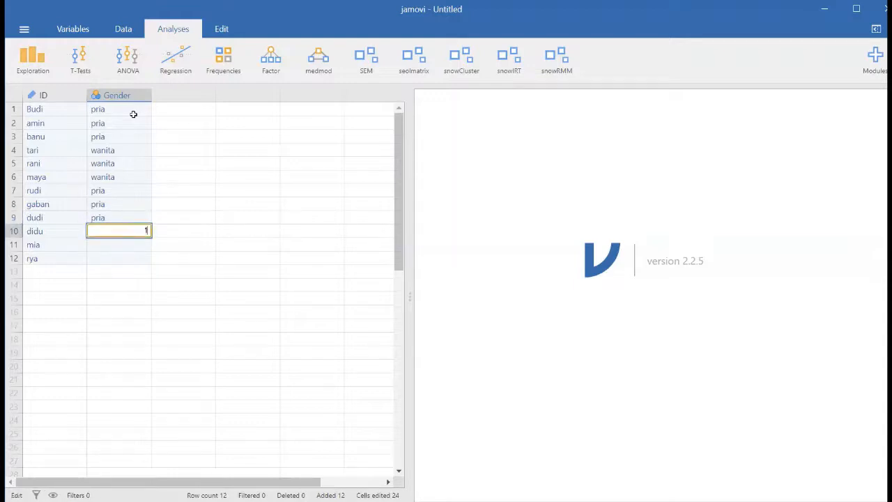
{"action": "key", "text": "Return"}
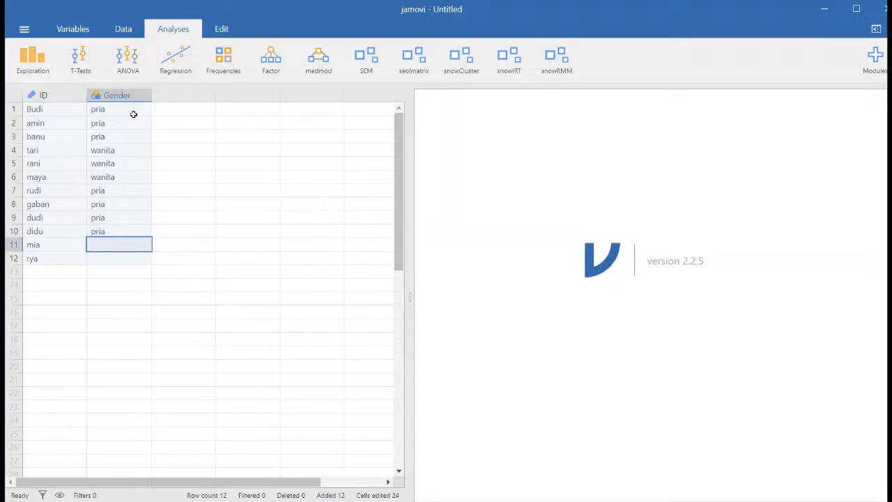
{"action": "type", "text": "2"}
{"action": "key", "text": "Return"}
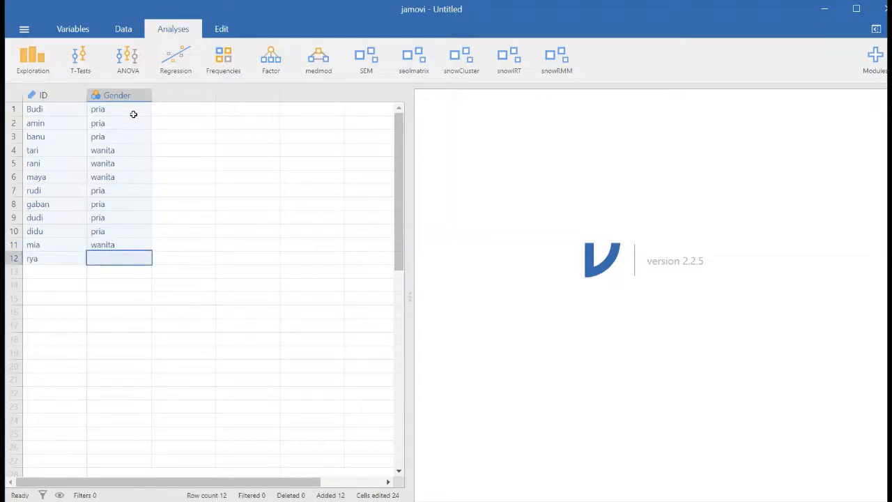
{"action": "type", "text": "2"}
{"action": "key", "text": "Return"}
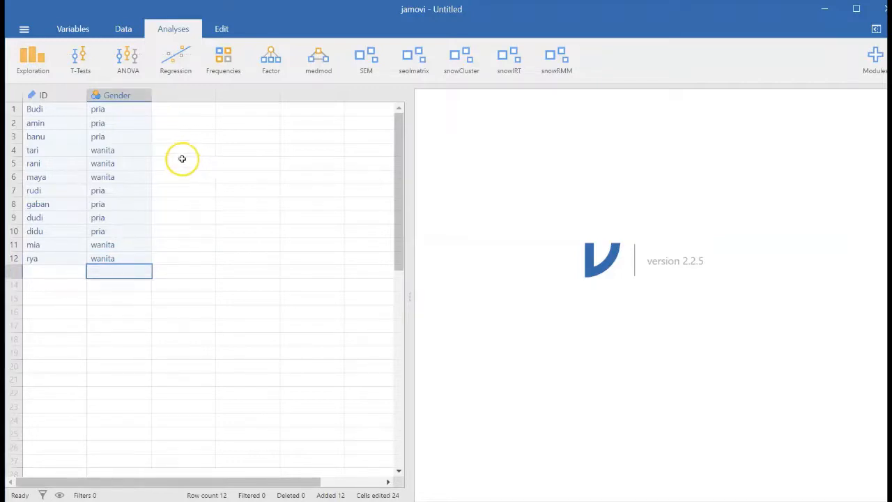
Create a new data variable in the third column, named "Tinggi" with the description "tinggi badan".
{"action": "left_click", "coordinate": [195, 95]}
{"action": "double_click", "coordinate": [194, 95]}
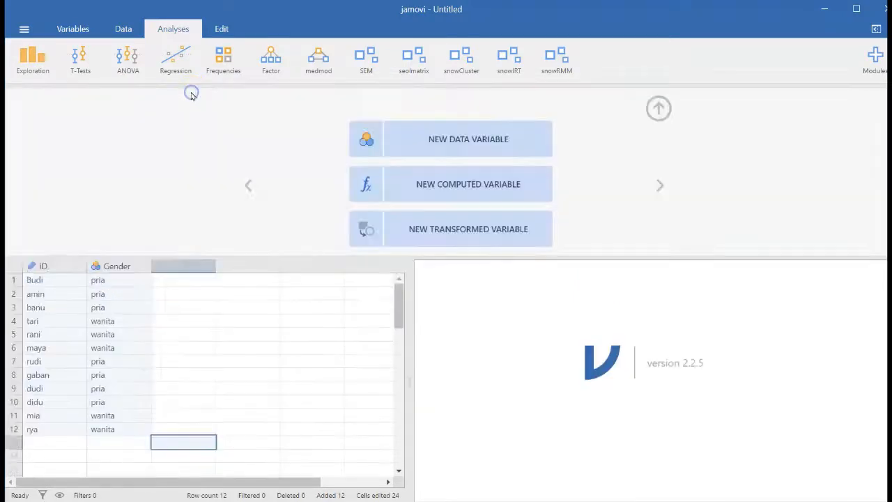
{"action": "left_click", "coordinate": [449, 129]}
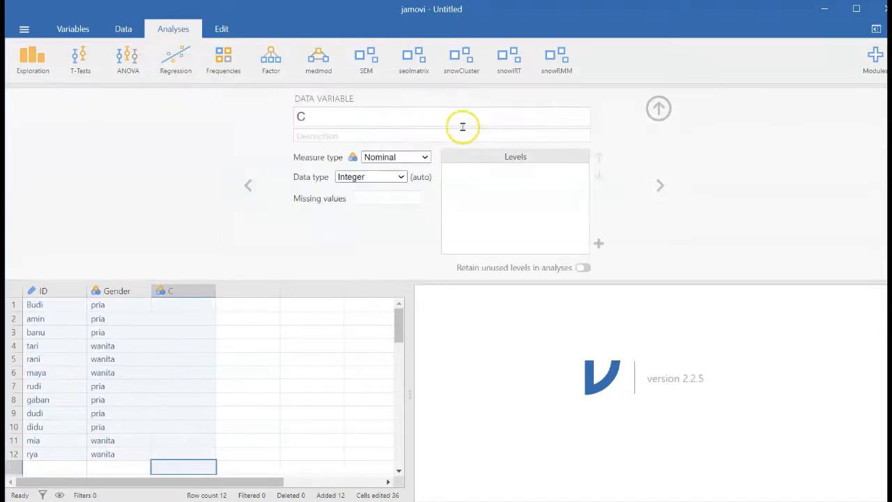
{"action": "key", "text": "BackSpace"}
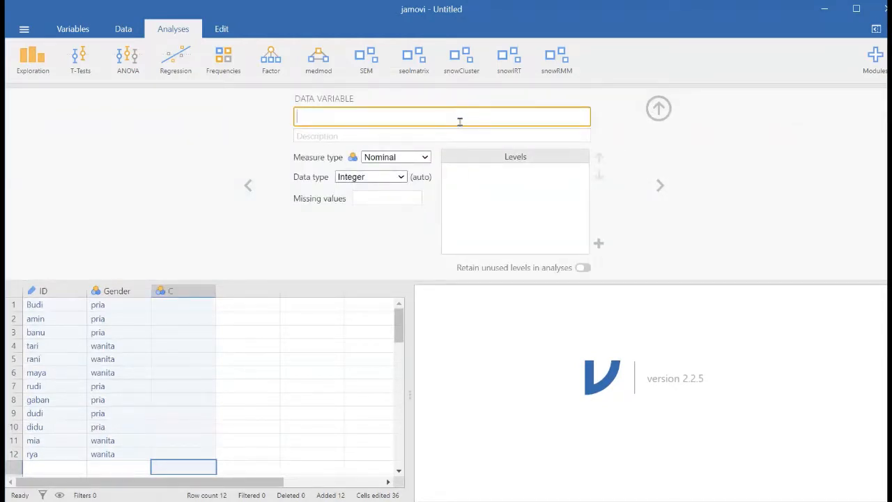
{"action": "type", "text": "Tinggi"}
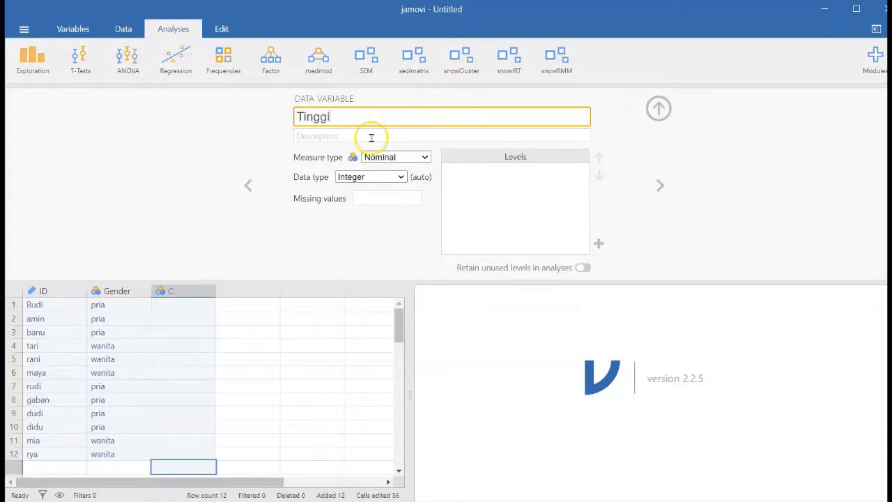
{"action": "left_click", "coordinate": [361, 136]}
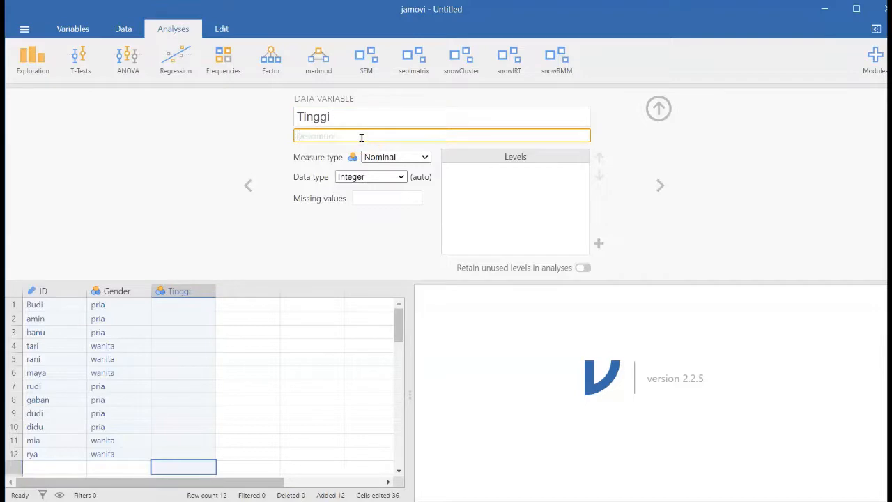
{"action": "type", "text": "tinggi badan"}
Set the Tinggi variable's measure type to Continuous and its data type to Decimal, and close the variable editor.
{"action": "left_click", "coordinate": [424, 157]}
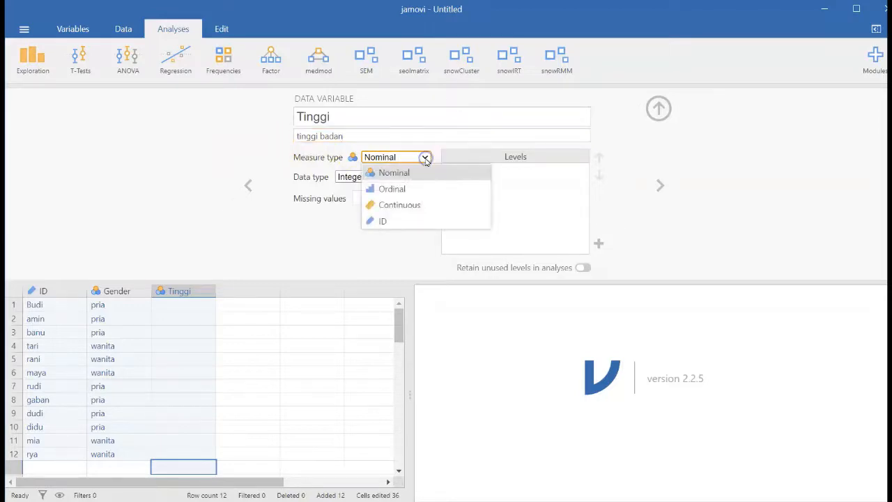
{"action": "left_click", "coordinate": [421, 204]}
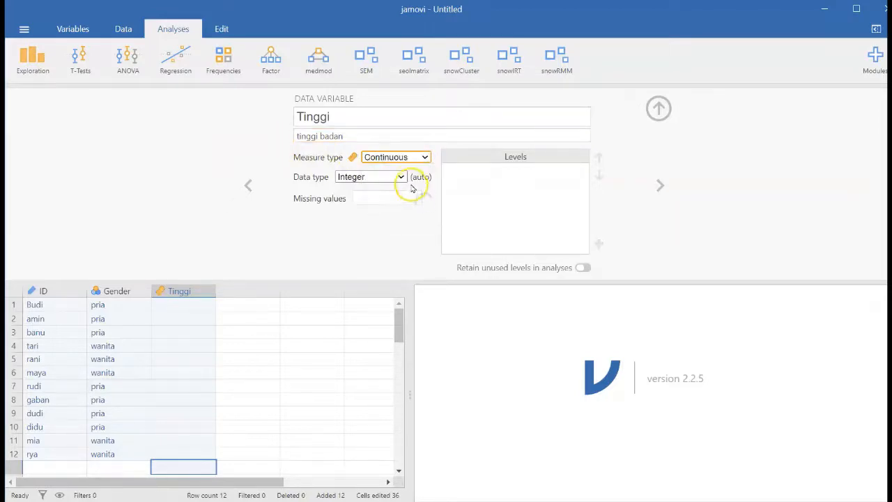
{"action": "left_click", "coordinate": [401, 178]}
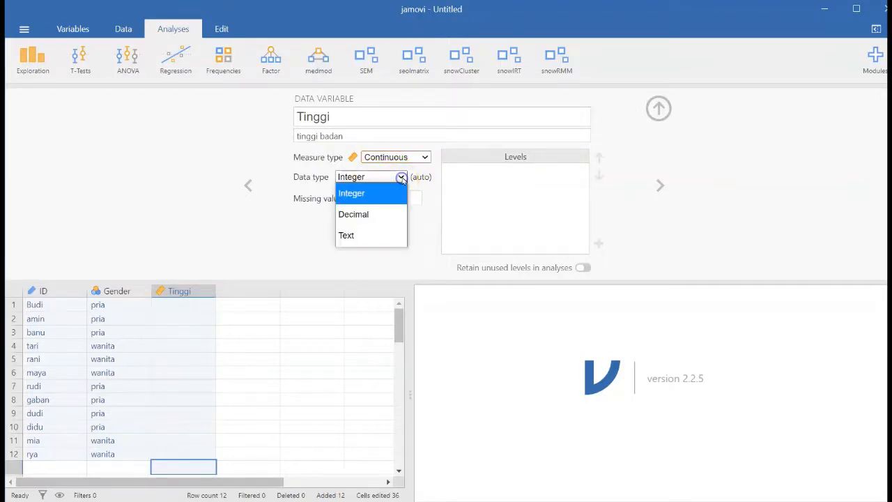
{"action": "left_click", "coordinate": [377, 213]}
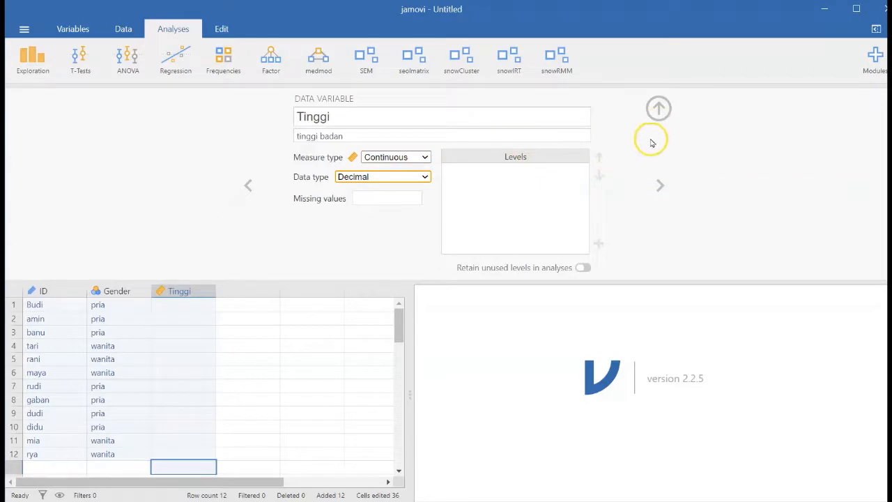
{"action": "left_click", "coordinate": [658, 109]}
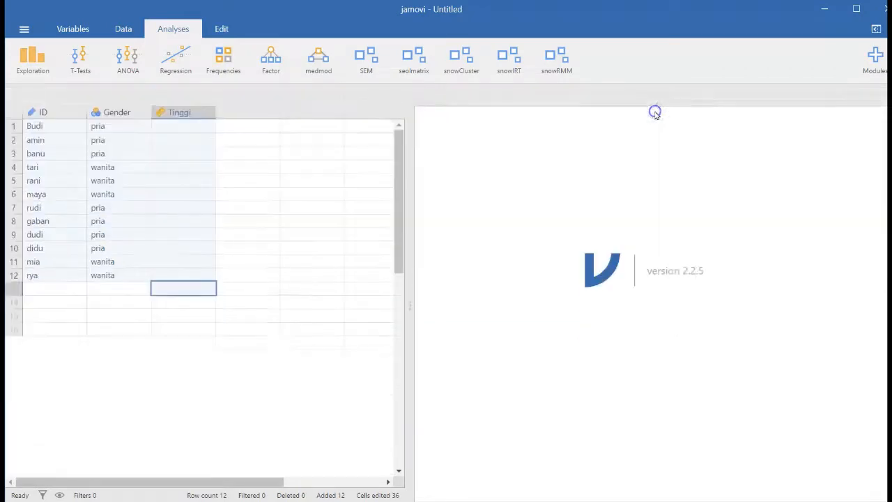
Fill rows 1 to 6 of the Tinggi column with 160, 168.5, 170, 155, 158.7 and 160.
{"action": "left_click", "coordinate": [194, 115]}
{"action": "type", "text": "16"}
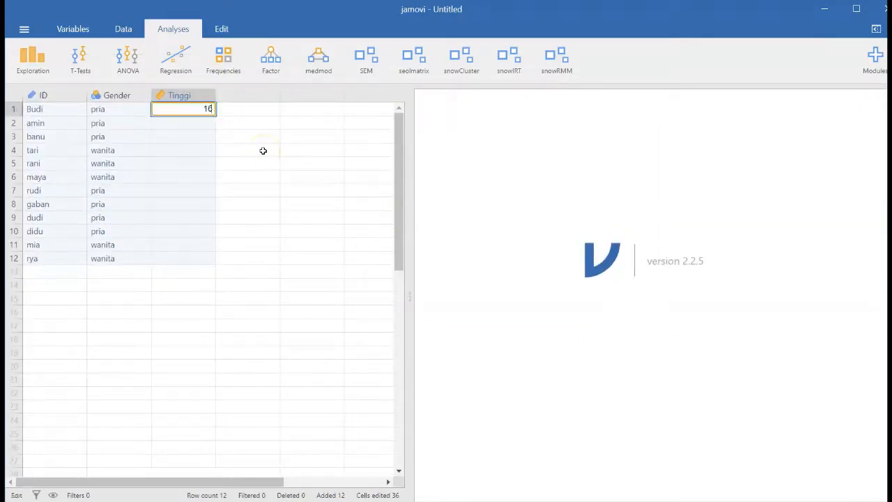
{"action": "type", "text": "0"}
{"action": "key", "text": "Return"}
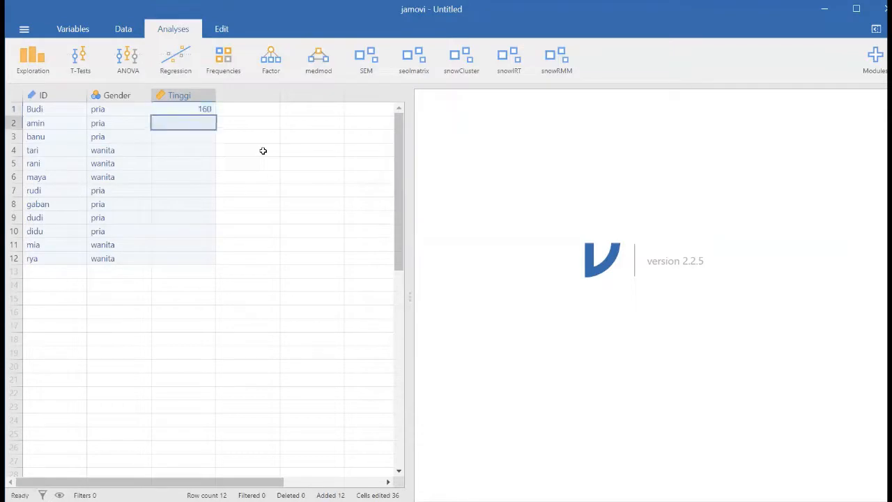
{"action": "type", "text": "16"}
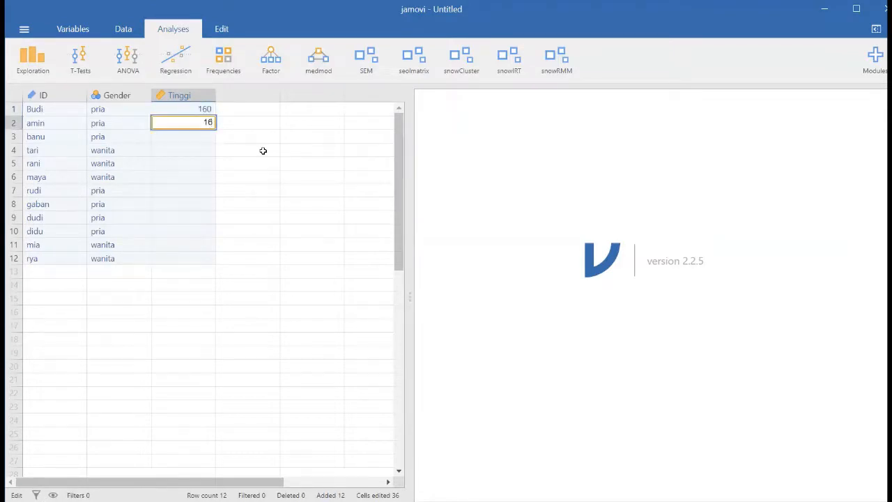
{"action": "type", "text": "8.5"}
{"action": "key", "text": "Return"}
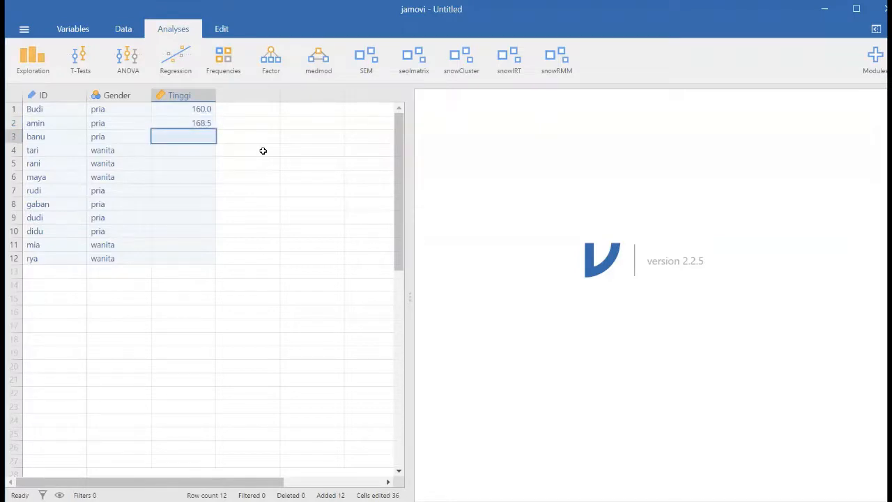
{"action": "type", "text": "170"}
{"action": "key", "text": "Return"}
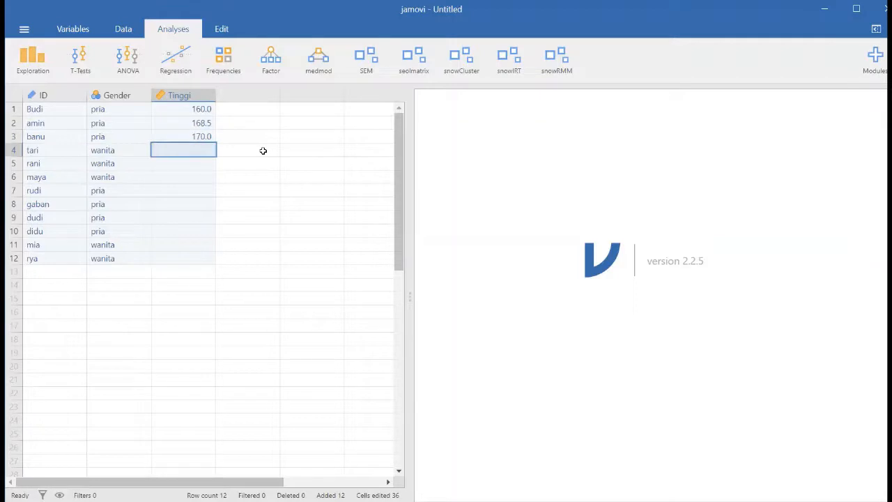
{"action": "type", "text": "155"}
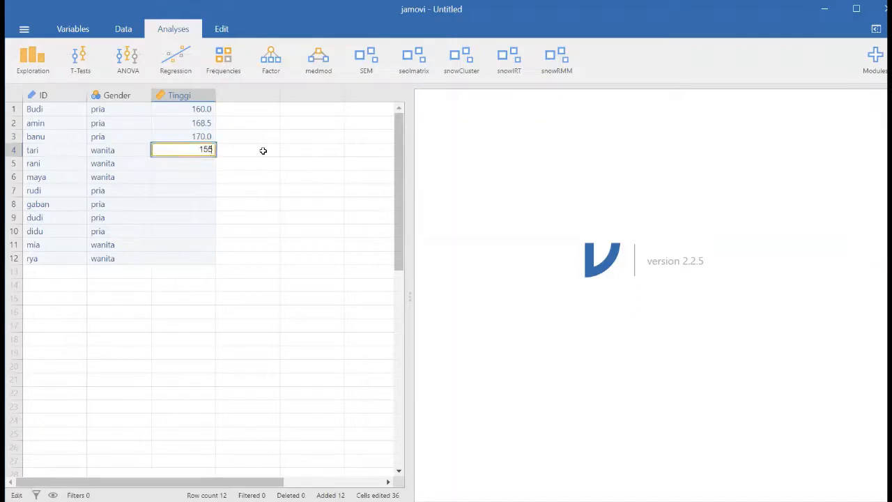
{"action": "key", "text": "Return"}
{"action": "type", "text": "1"}
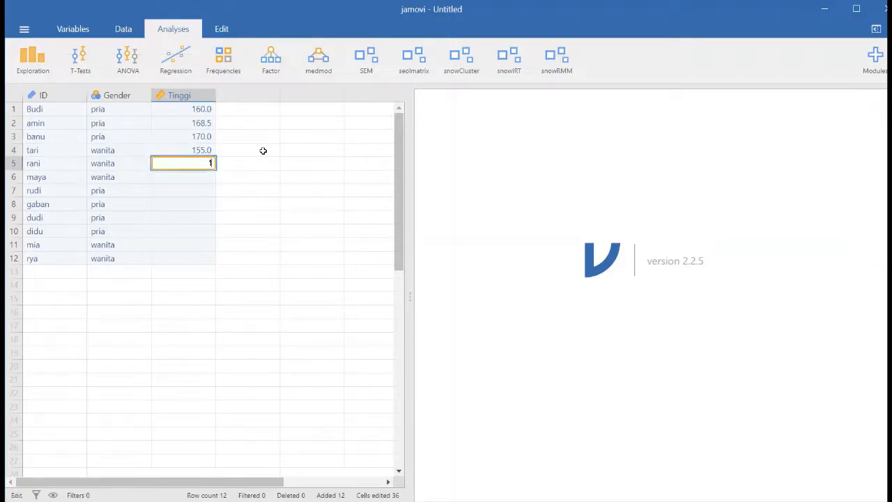
{"action": "type", "text": "58.7"}
{"action": "key", "text": "Return"}
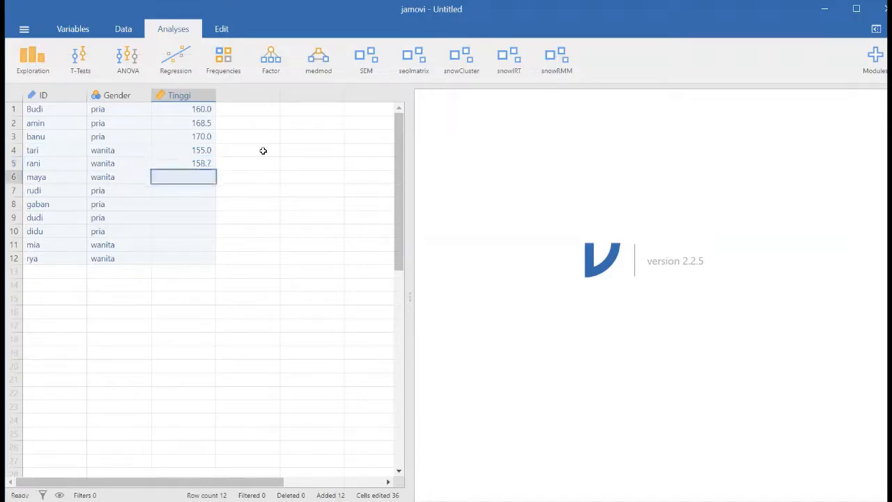
{"action": "type", "text": "1"}
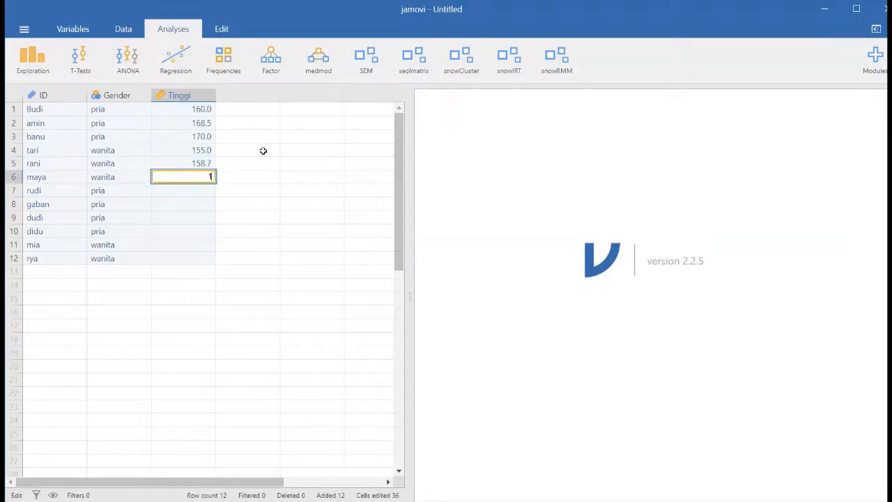
{"action": "type", "text": "60"}
{"action": "key", "text": "Return"}
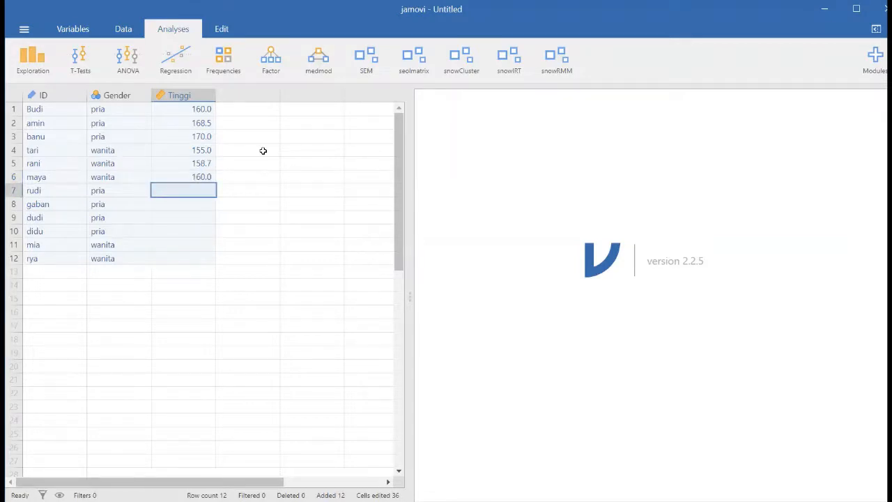
Fill rows 7 to 12 of the Tinggi column with 180, 175, 170, 166, 160 and 162.
{"action": "type", "text": "180"}
{"action": "key", "text": "Return"}
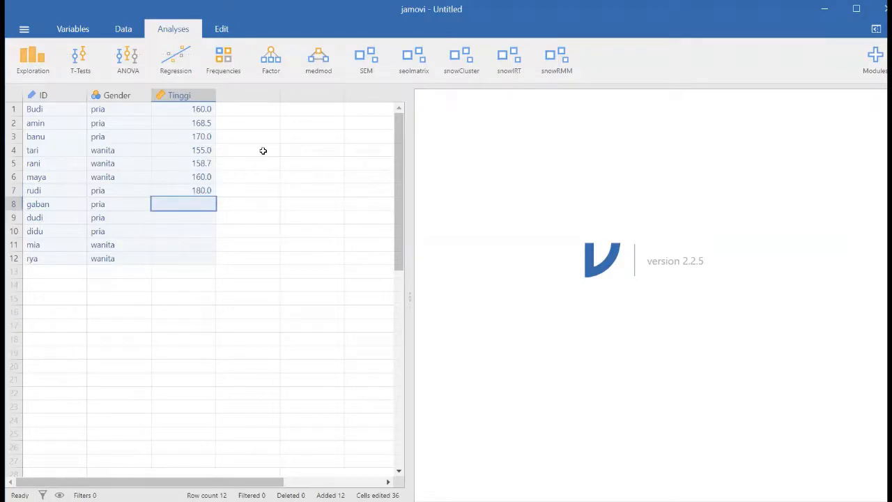
{"action": "type", "text": "175"}
{"action": "key", "text": "Return"}
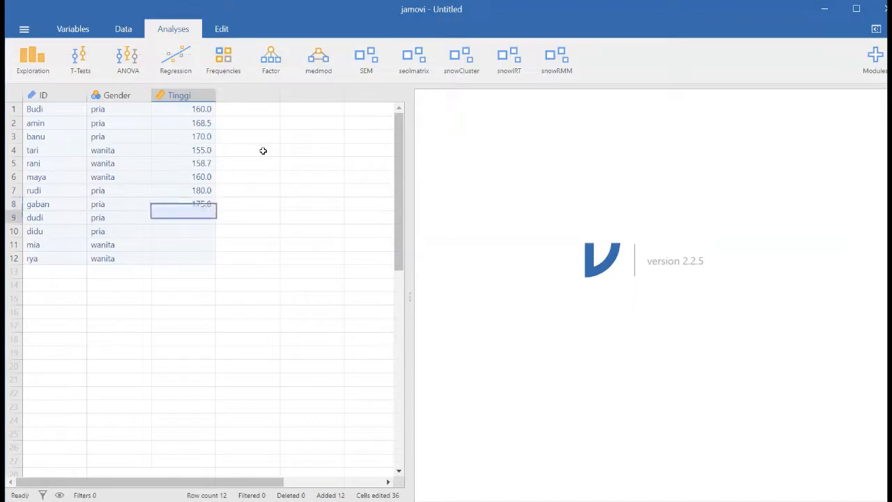
{"action": "type", "text": "17"}
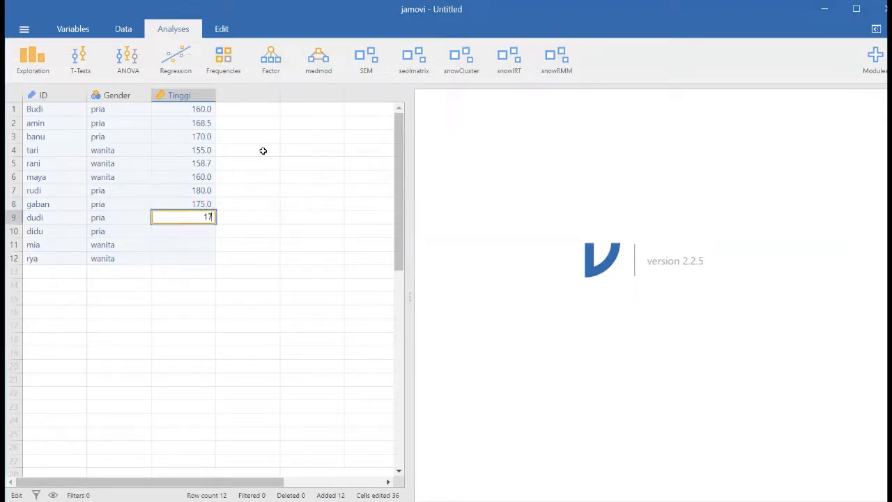
{"action": "type", "text": "0"}
{"action": "key", "text": "Return"}
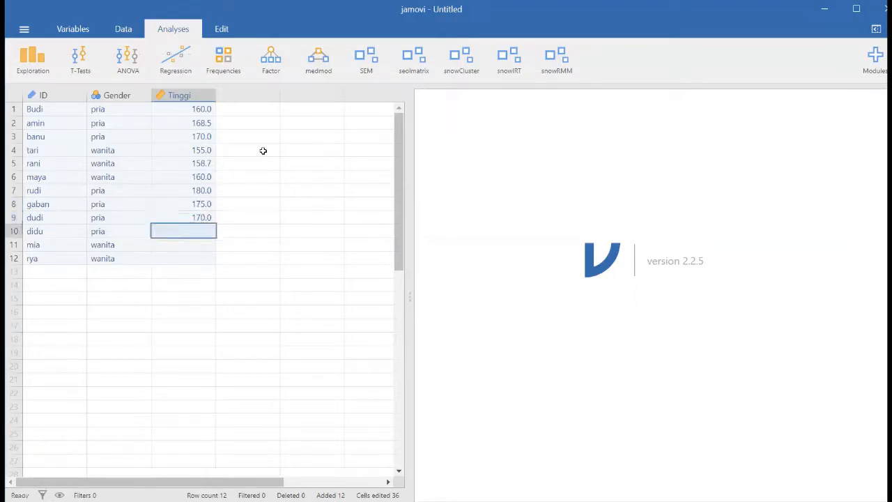
{"action": "type", "text": "1668"}
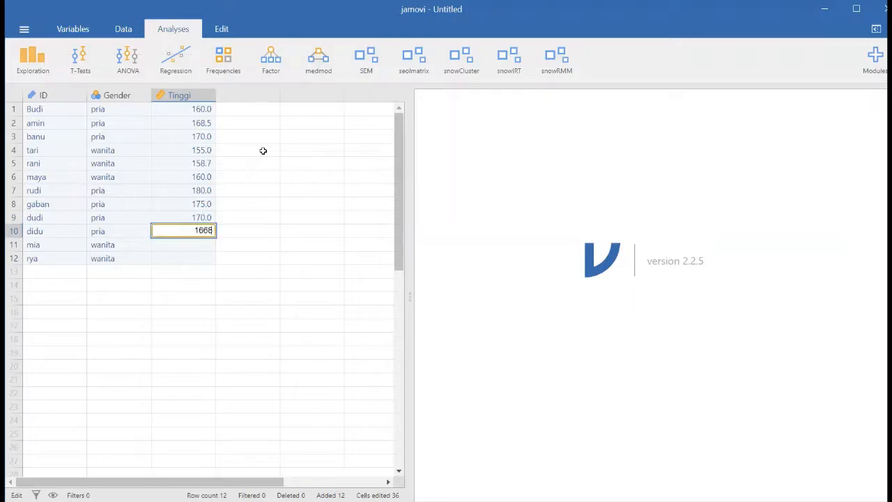
{"action": "key", "text": "Return"}
{"action": "key", "text": "Up"}
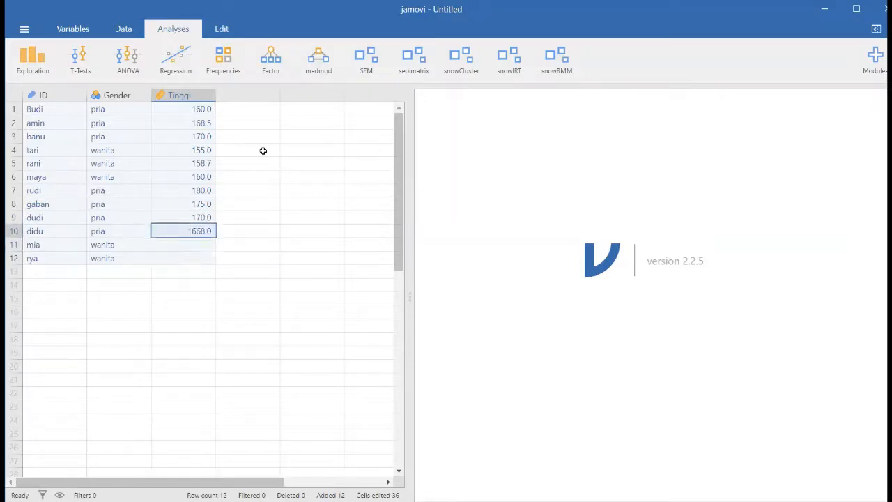
{"action": "type", "text": "16"}
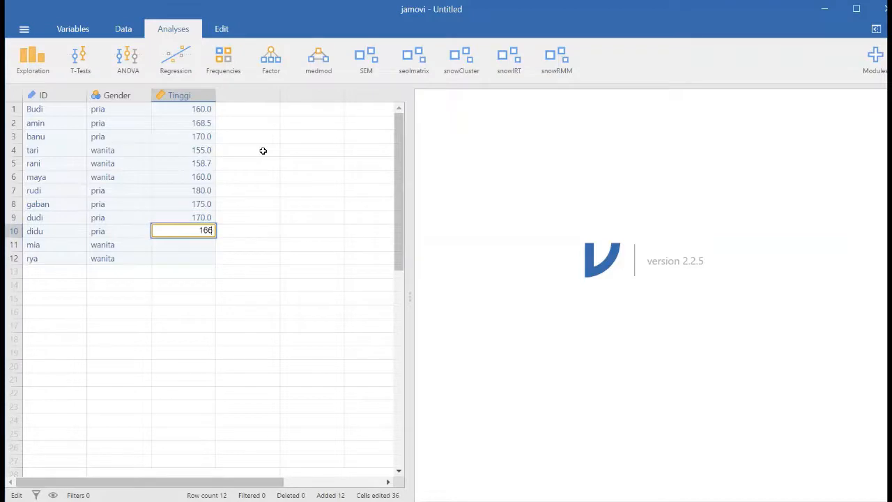
{"action": "type", "text": "6"}
{"action": "key", "text": "Return"}
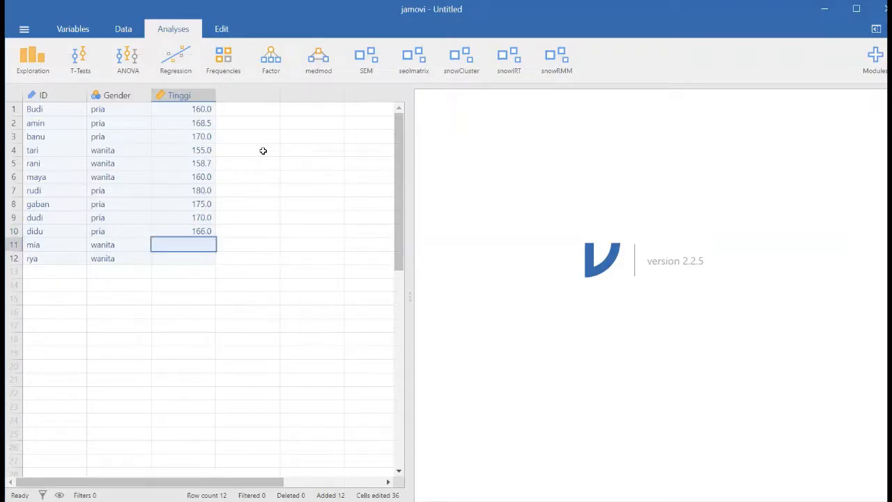
{"action": "type", "text": "160"}
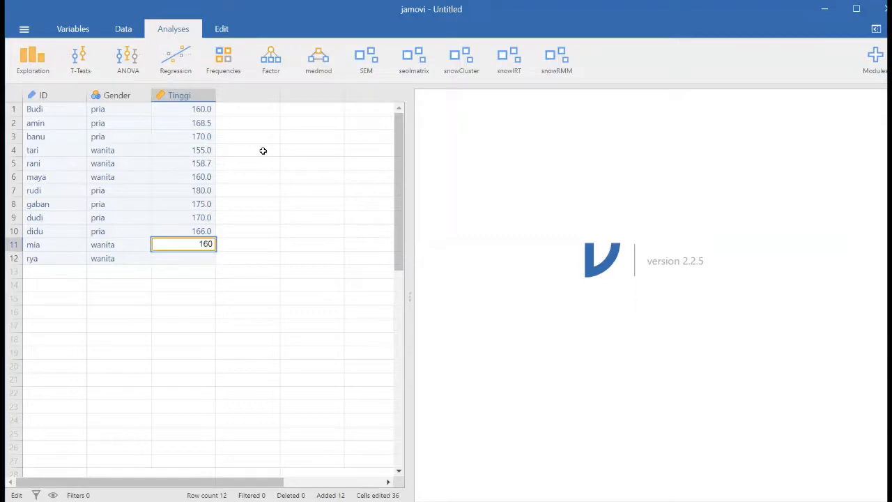
{"action": "key", "text": "Return"}
{"action": "type", "text": "1"}
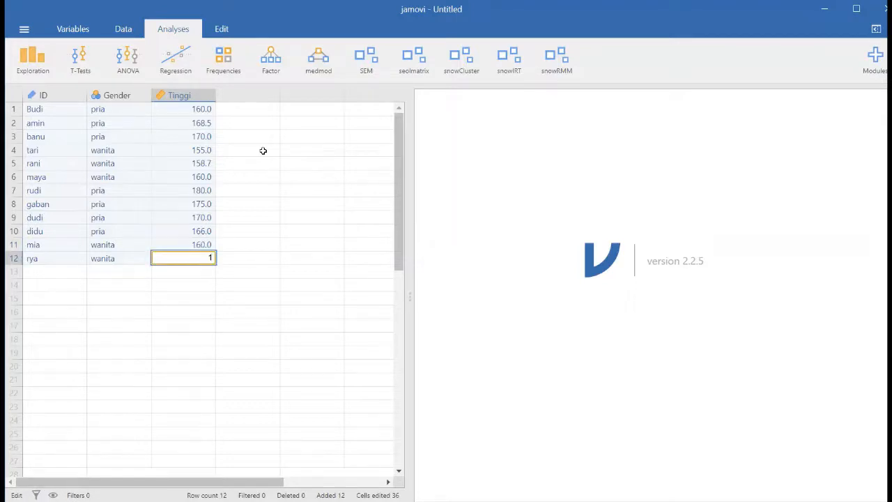
{"action": "type", "text": "62"}
{"action": "key", "text": "Return"}
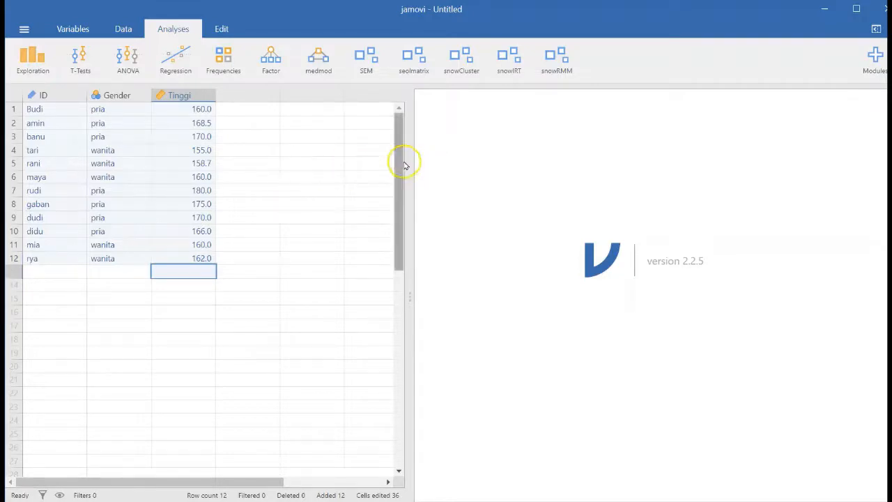
Start saving the data sheet and choose the jamovi folder inside C: > MateriKuliah > Statistik1 as its location.
{"action": "mouse_move", "coordinate": [402, 164]}
{"action": "left_mouse_down"}
{"action": "mouse_move", "coordinate": [394, 188]}
{"action": "mouse_move", "coordinate": [394, 164]}
{"action": "left_mouse_up"}
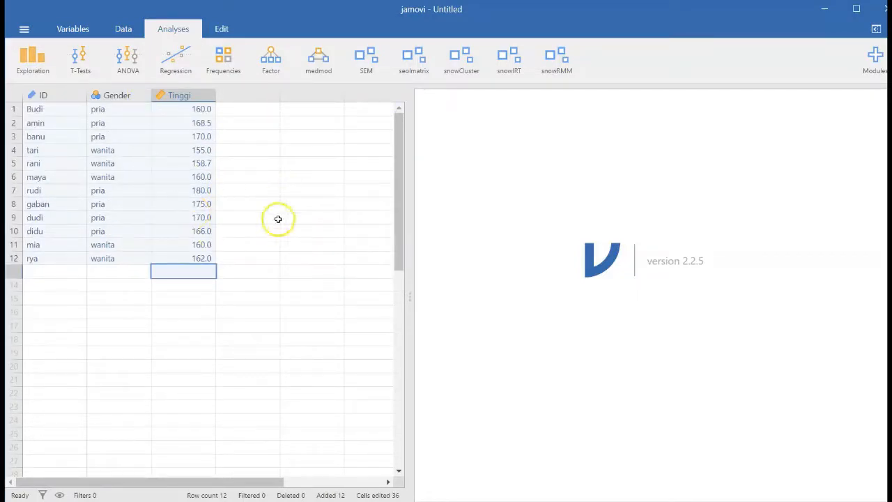
{"action": "left_click", "coordinate": [29, 34]}
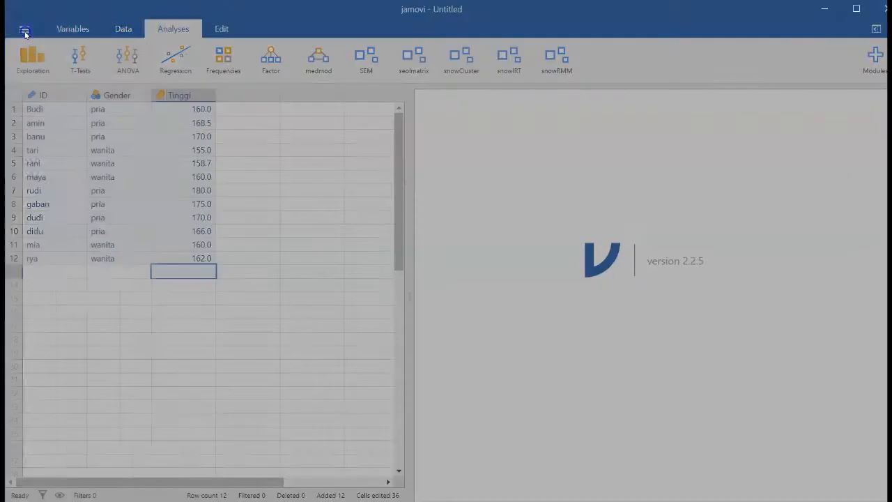
{"action": "left_click", "coordinate": [25, 33]}
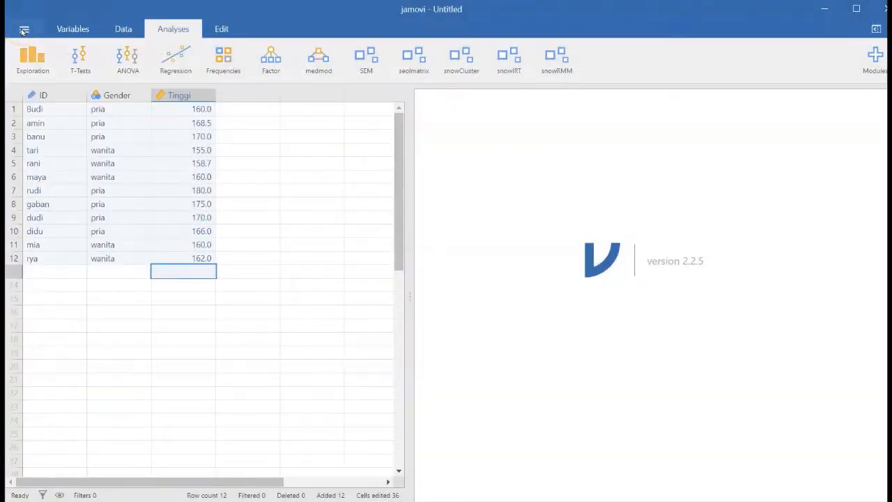
{"action": "left_click", "coordinate": [24, 30]}
{"action": "left_click", "coordinate": [52, 119]}
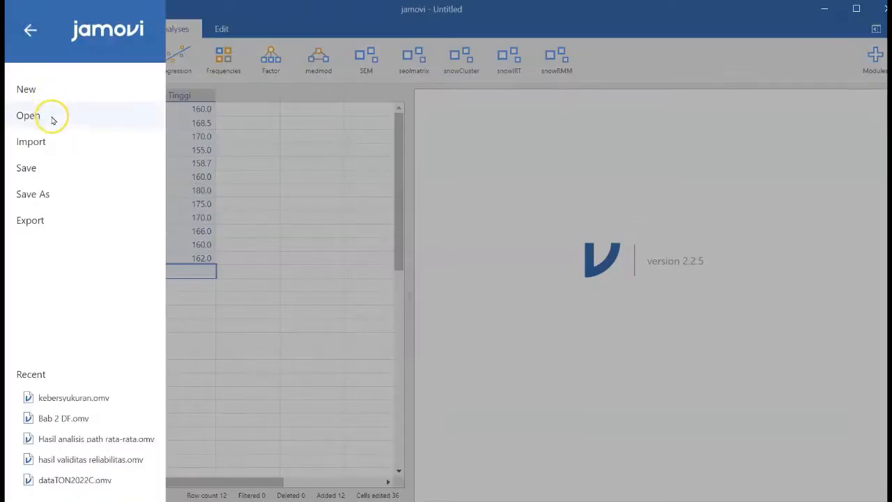
{"action": "left_click", "coordinate": [46, 175]}
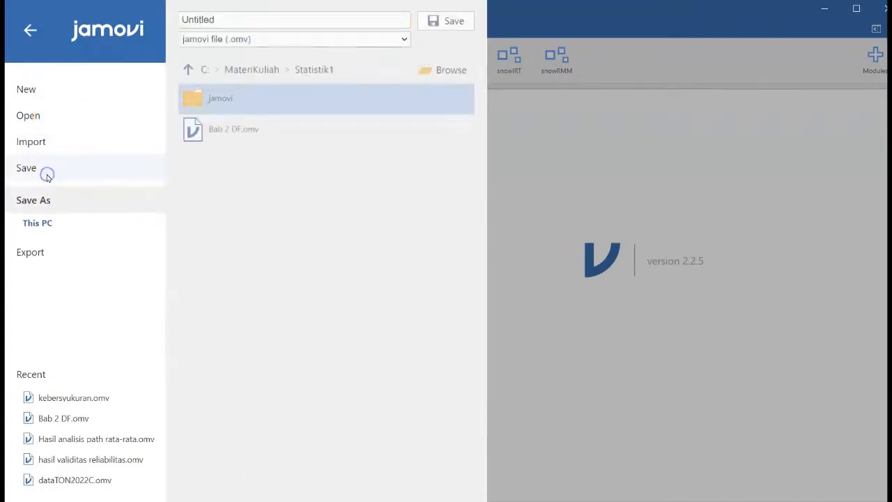
{"action": "left_click", "coordinate": [199, 97]}
Name the file "latihan1 2022" and save it as a jamovi file (.omv).
{"action": "left_click", "coordinate": [255, 24]}
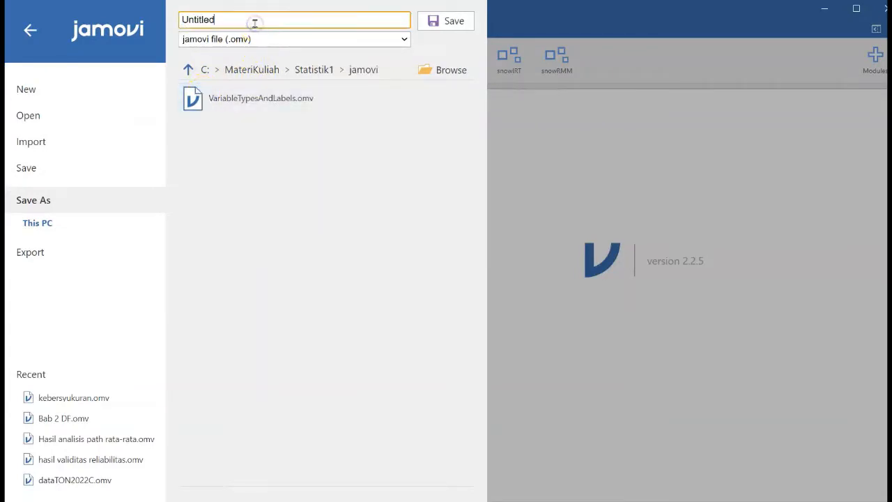
{"action": "key", "text": "BackSpace"}
{"action": "key", "text": "BackSpace"}
{"action": "key", "text": "BackSpace"}
{"action": "key", "text": "BackSpace"}
{"action": "key", "text": "BackSpace"}
{"action": "key", "text": "BackSpace"}
{"action": "key", "text": "BackSpace"}
{"action": "key", "text": "BackSpace"}
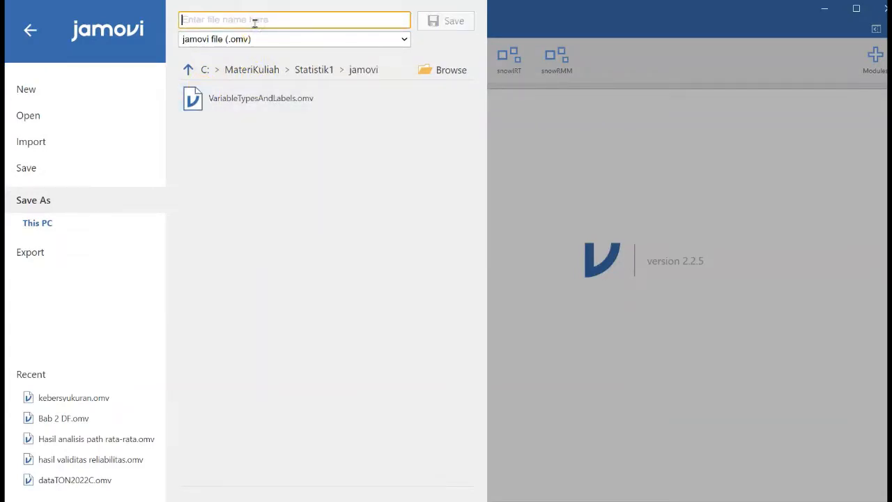
{"action": "type", "text": "latihan1"}
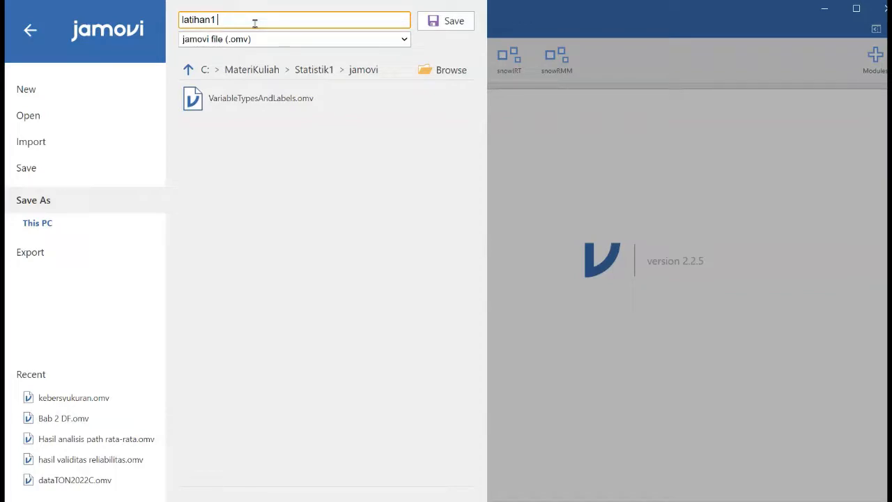
{"action": "type", "text": "2022"}
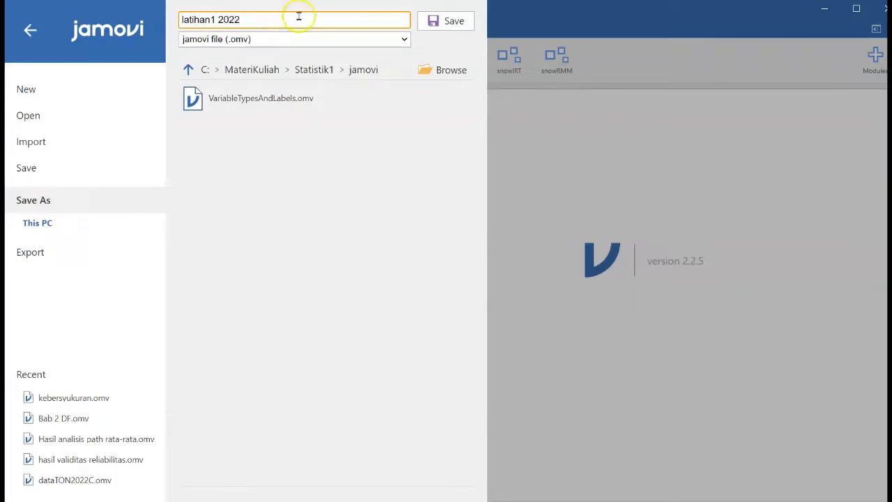
{"action": "left_click", "coordinate": [433, 27]}
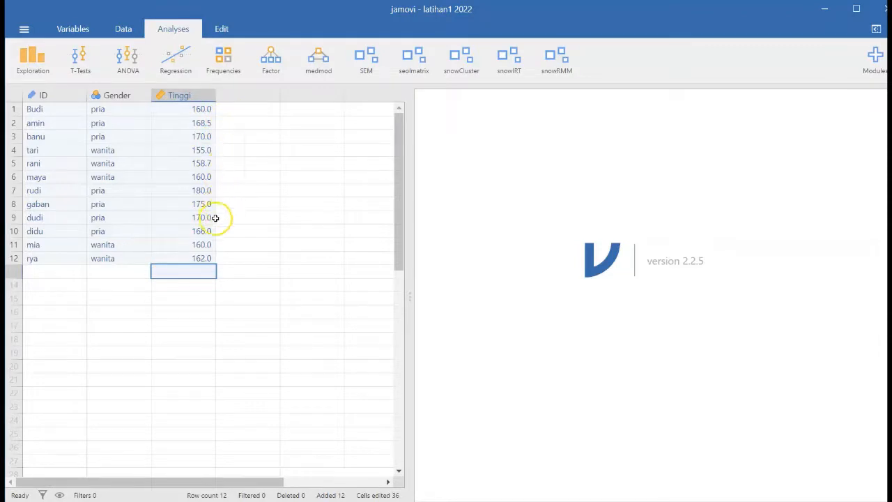
Change the Tinggi value in row 12 to 153.
{"action": "left_click", "coordinate": [204, 259]}
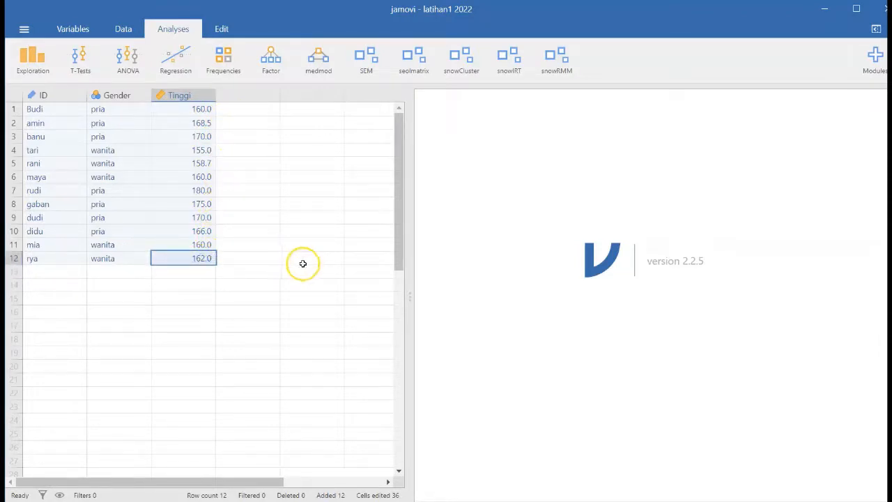
{"action": "type", "text": "153"}
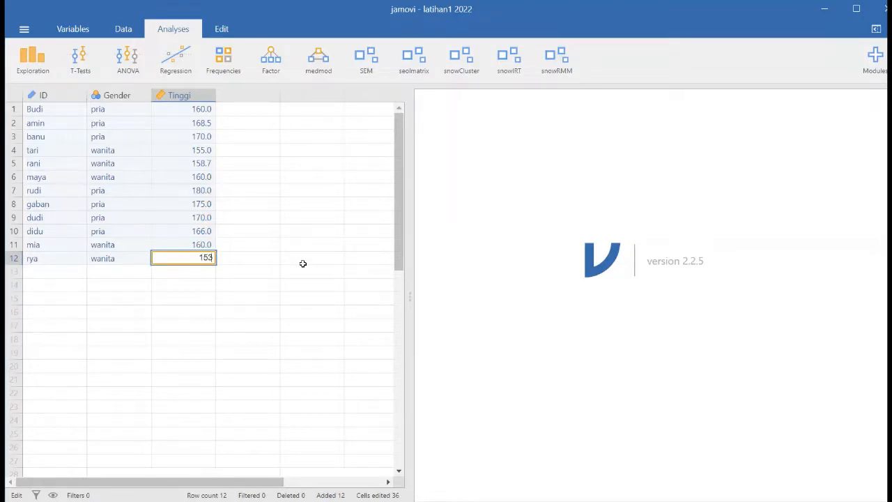
{"action": "key", "text": "Return"}
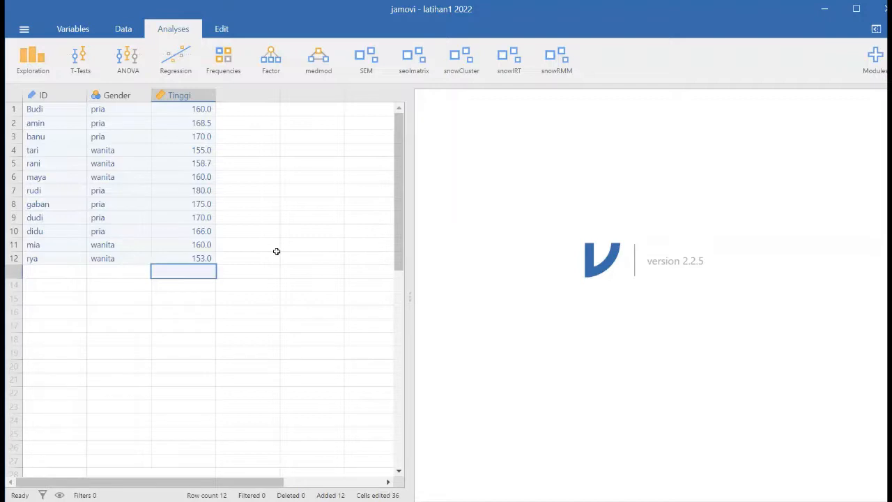
Create a new transformed variable in the empty fourth column, beside Tinggi.
{"action": "left_click", "coordinate": [260, 97]}
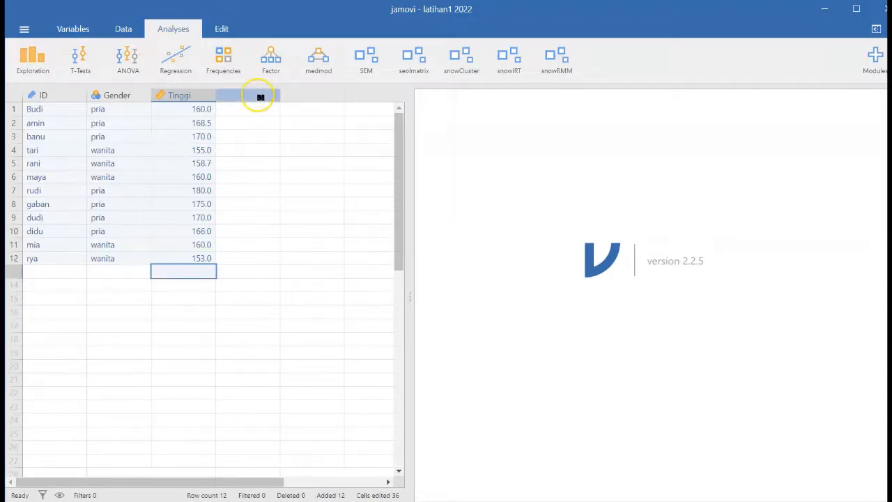
{"action": "double_click", "coordinate": [265, 92]}
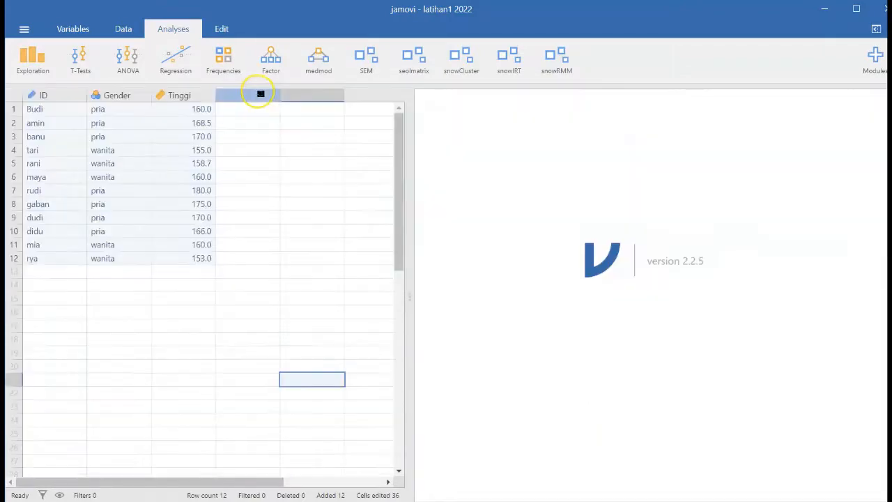
{"action": "left_click", "coordinate": [256, 93]}
{"action": "double_click", "coordinate": [257, 93]}
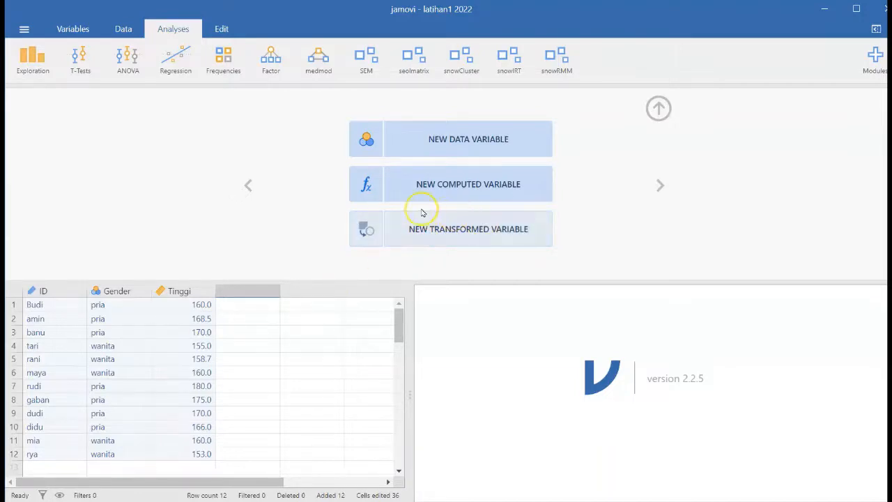
{"action": "left_click", "coordinate": [464, 230]}
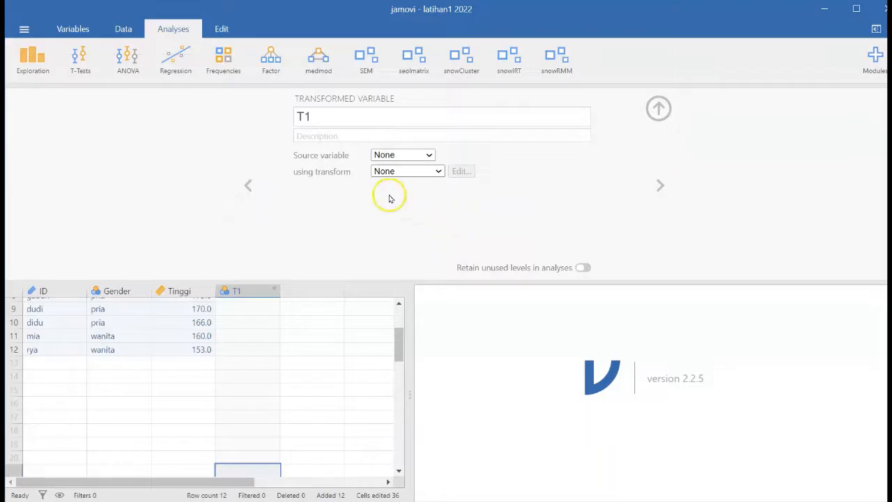
Name the transformed variable "tinggi2" and give it the description "tinggi klasifikasi".
{"action": "left_click", "coordinate": [366, 121]}
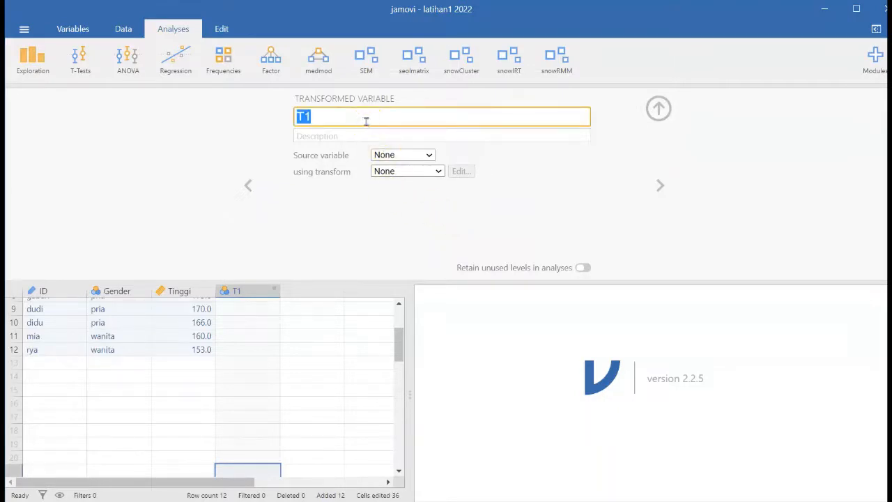
{"action": "key", "text": "BackSpace"}
{"action": "type", "text": "tinggi2"}
{"action": "left_click", "coordinate": [377, 120]}
{"action": "left_click", "coordinate": [374, 136]}
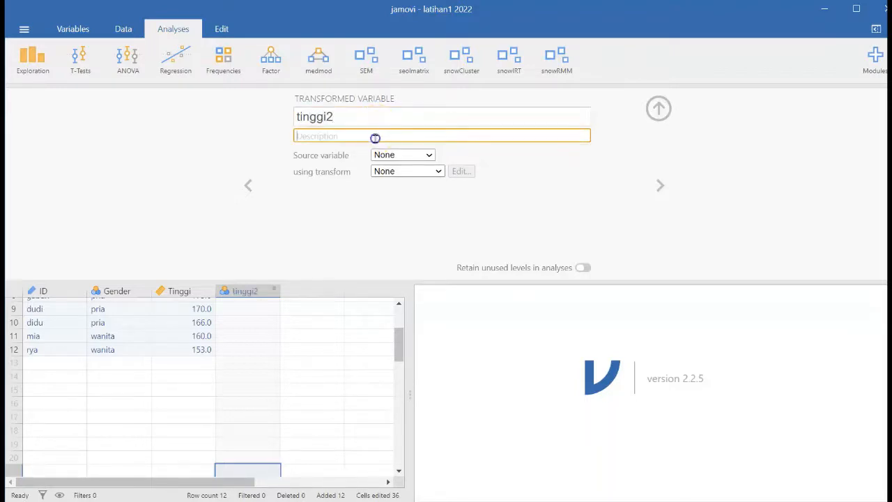
{"action": "type", "text": "tinggi klasifikasi"}
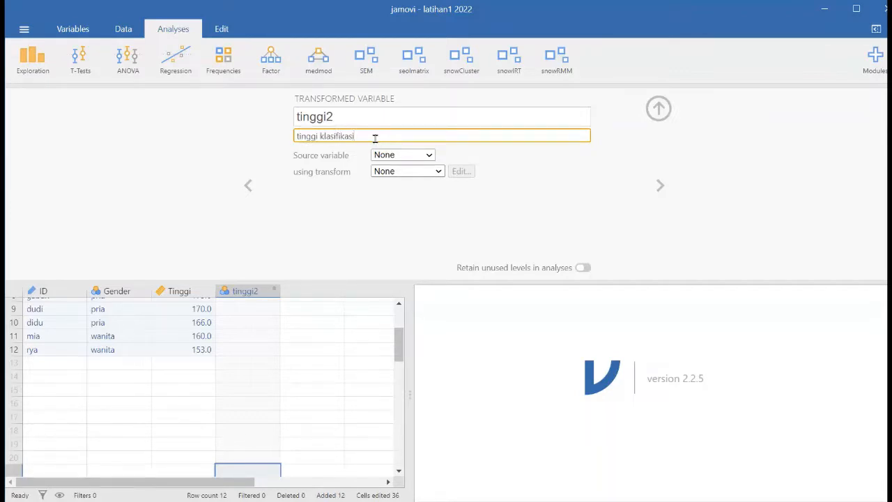
{"action": "left_click", "coordinate": [381, 203]}
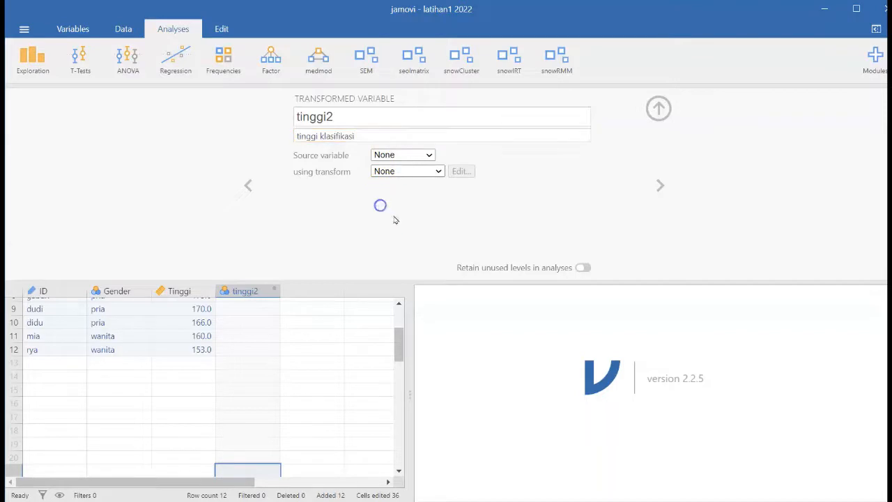
Delete the existing transforms "Transform 2 (2)" and "Transform 2" from the list of available transforms.
{"action": "left_click", "coordinate": [431, 172]}
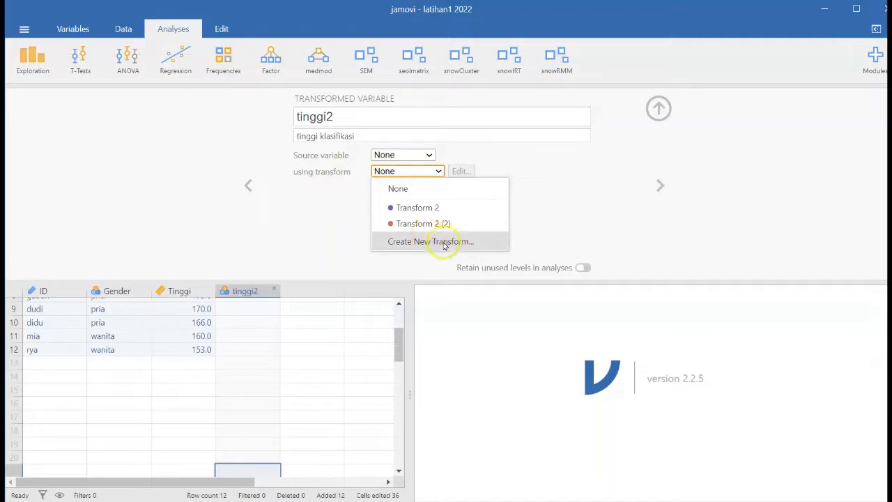
{"action": "left_click", "coordinate": [501, 223]}
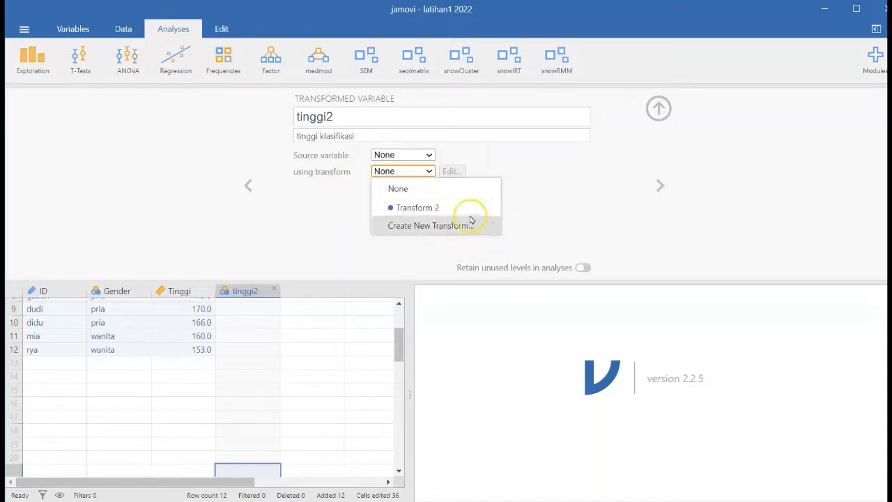
{"action": "left_click", "coordinate": [488, 206]}
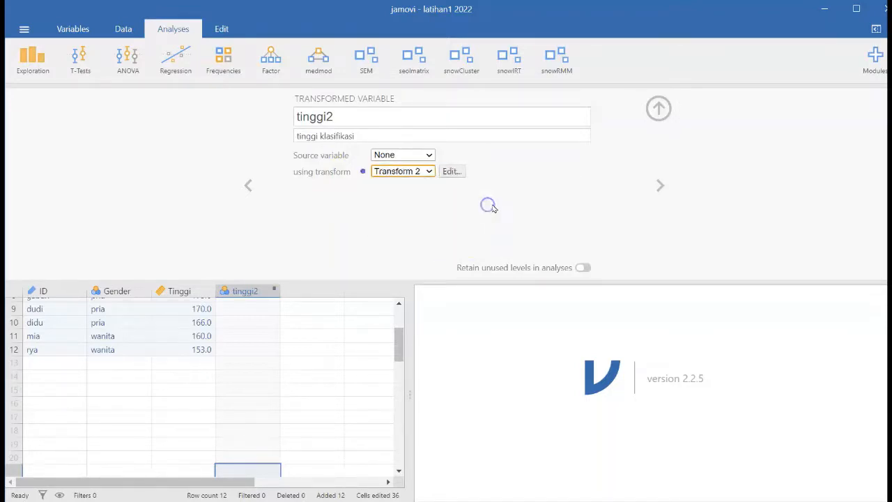
{"action": "left_click", "coordinate": [427, 172]}
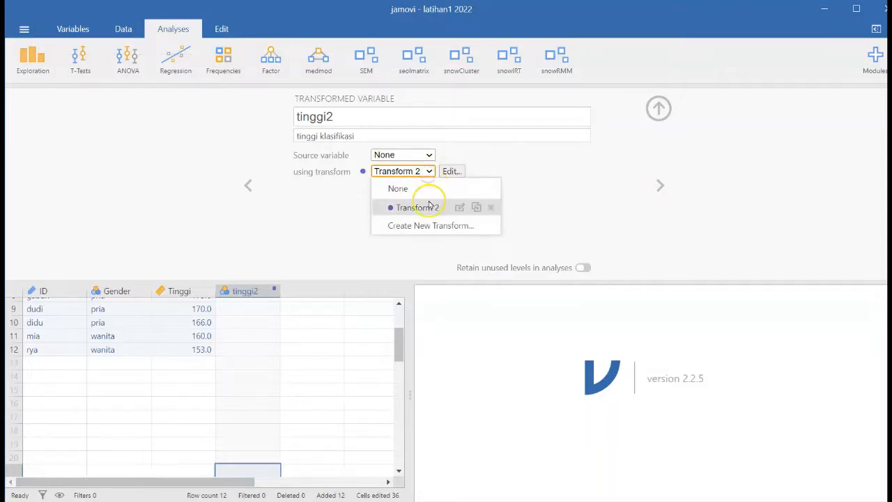
{"action": "left_click", "coordinate": [490, 207]}
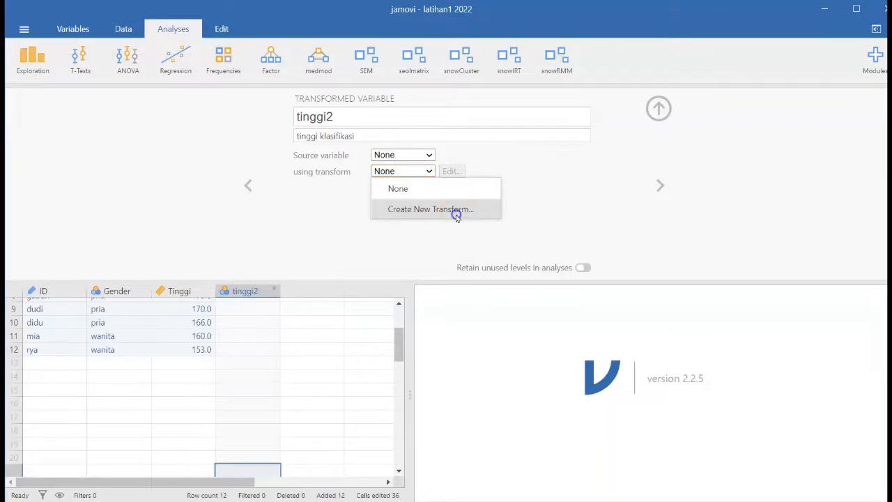
Create a new transform for tinggi2 with a recode condition that uses 'pendek' if the source is < 160.
{"action": "left_click", "coordinate": [457, 217]}
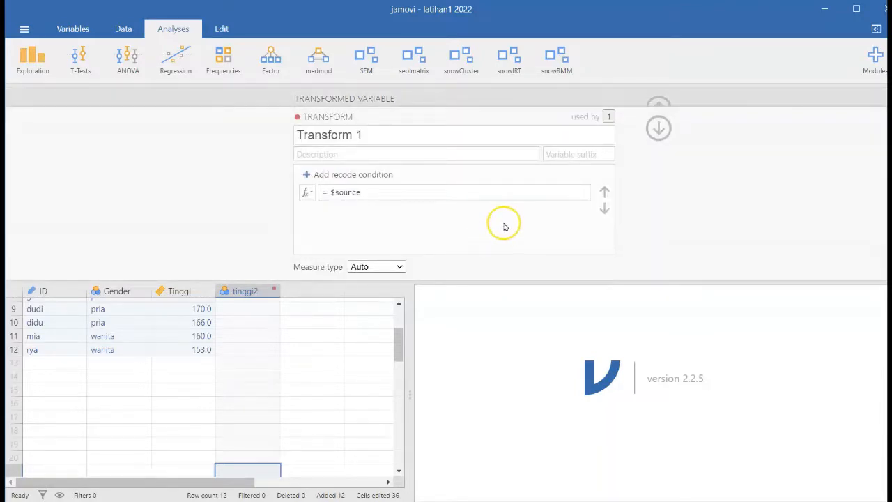
{"action": "left_click", "coordinate": [311, 177]}
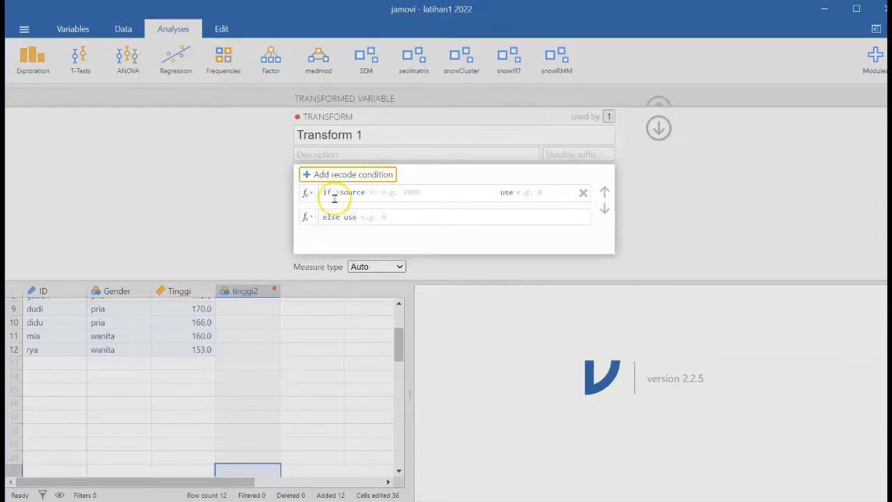
{"action": "left_click", "coordinate": [369, 193]}
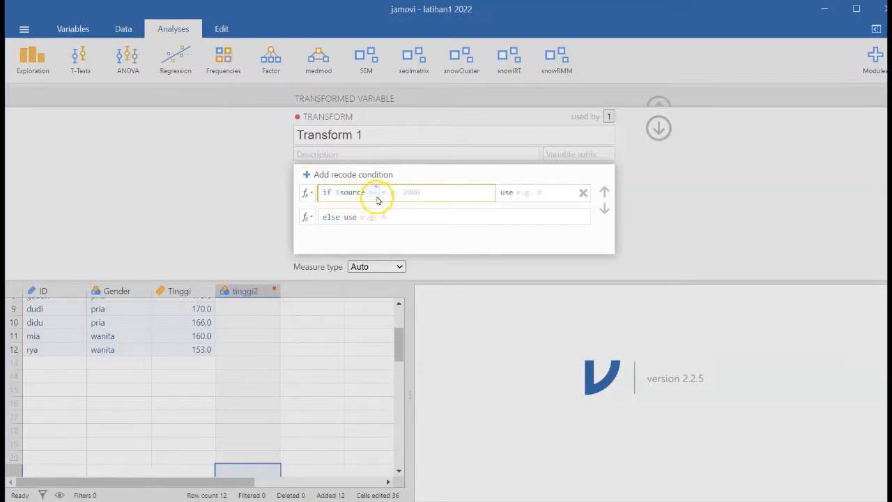
{"action": "left_click", "coordinate": [376, 198]}
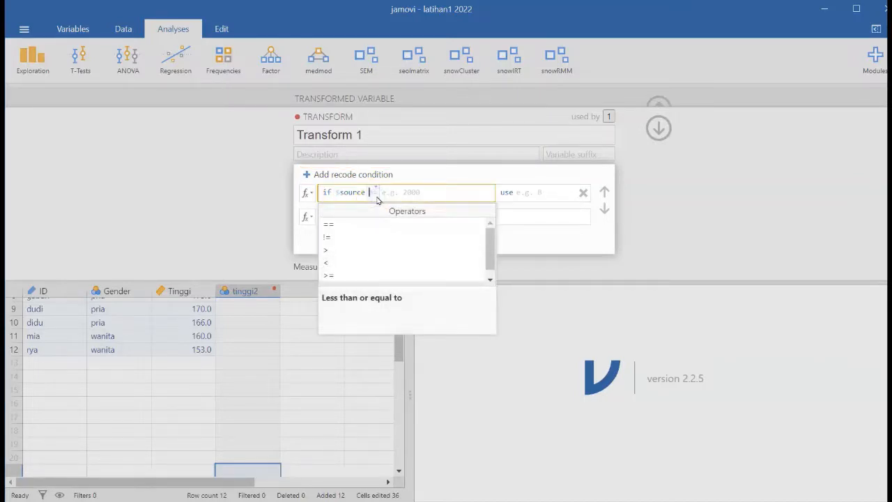
{"action": "left_click", "coordinate": [342, 260]}
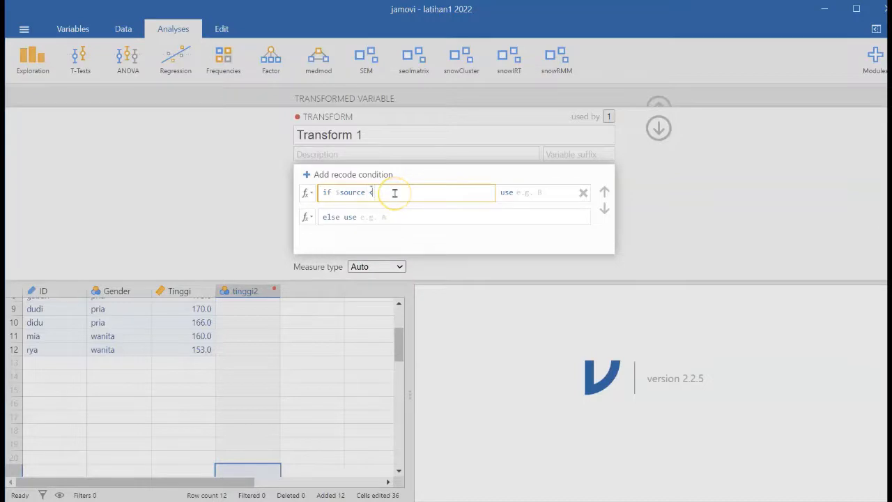
{"action": "type", "text": "160"}
{"action": "left_click", "coordinate": [523, 194]}
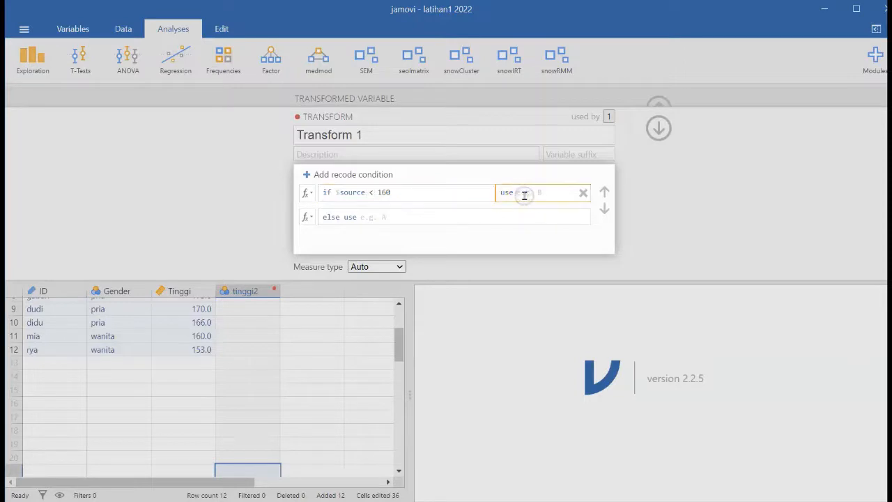
{"action": "type", "text": "'pendek'"}
{"action": "left_click", "coordinate": [569, 219]}
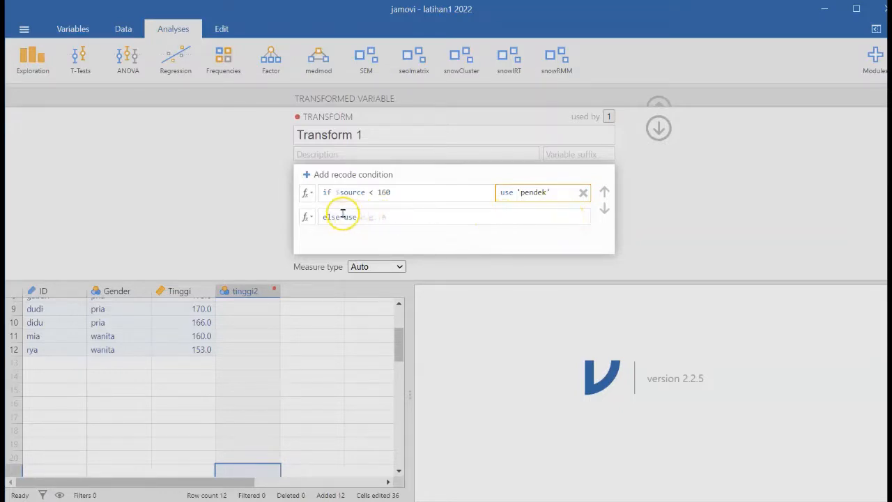
Add a second recode condition to Transform 1 that uses 'tinggi' if the source is >= 160, and close the transform editor.
{"action": "left_click", "coordinate": [322, 179]}
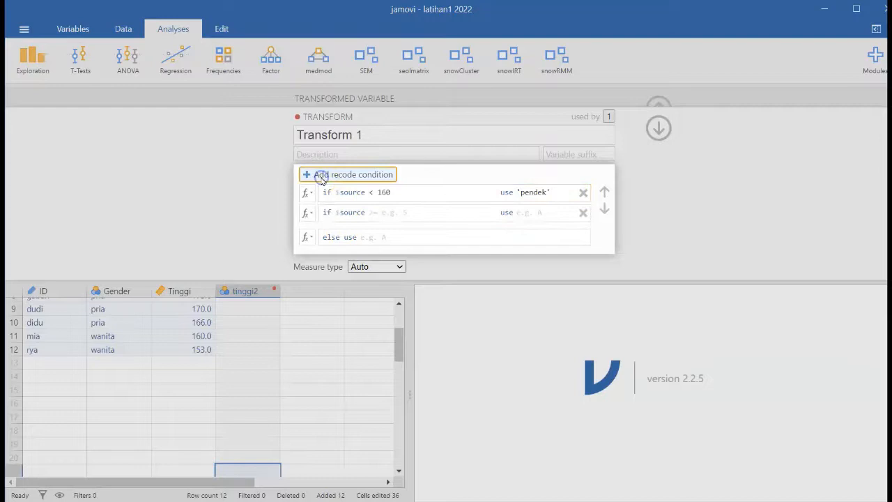
{"action": "left_click", "coordinate": [372, 214]}
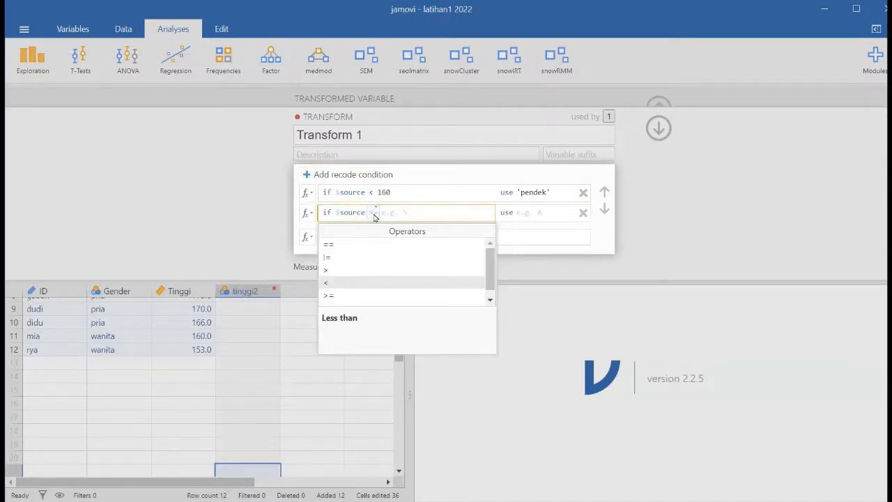
{"action": "left_click_drag", "start_coordinate": [489, 264], "coordinate": [487, 278]}
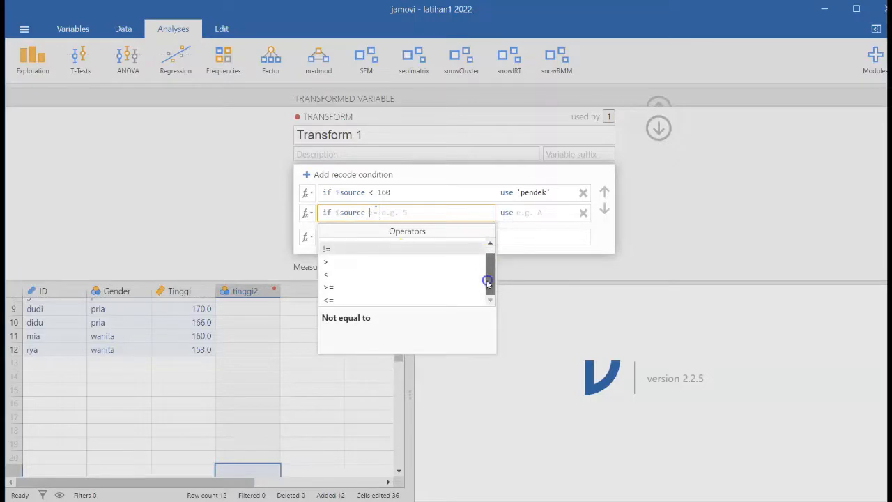
{"action": "left_click", "coordinate": [405, 287]}
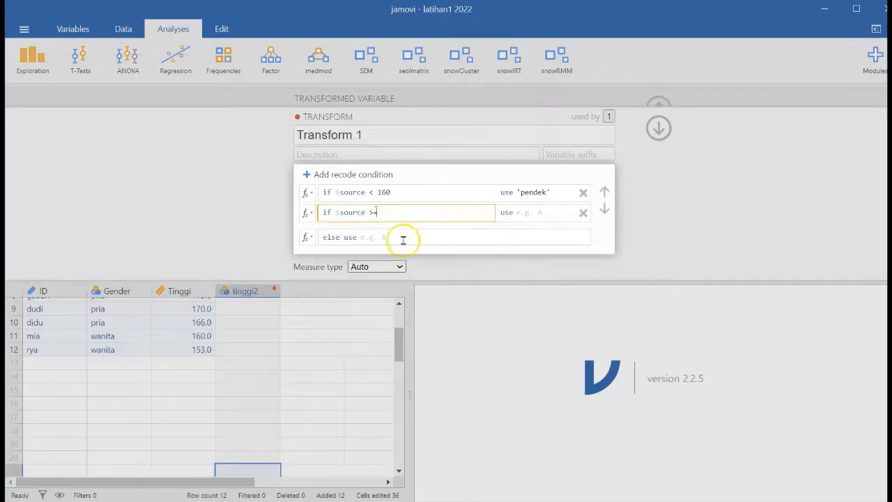
{"action": "type", "text": "160"}
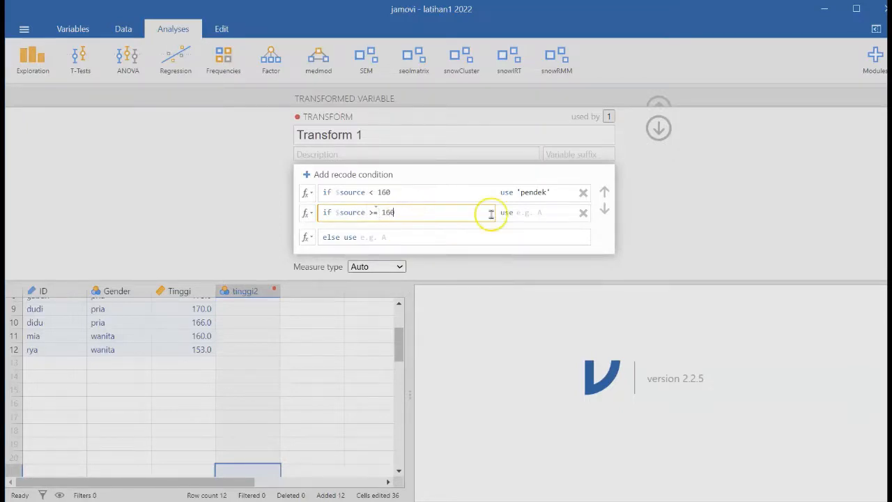
{"action": "left_click", "coordinate": [540, 213]}
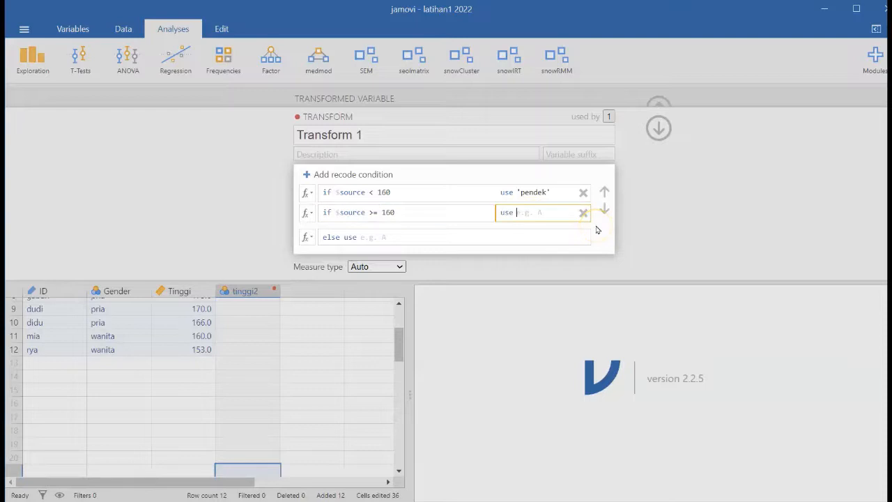
{"action": "type", "text": "'tinggi"}
{"action": "left_click", "coordinate": [649, 136]}
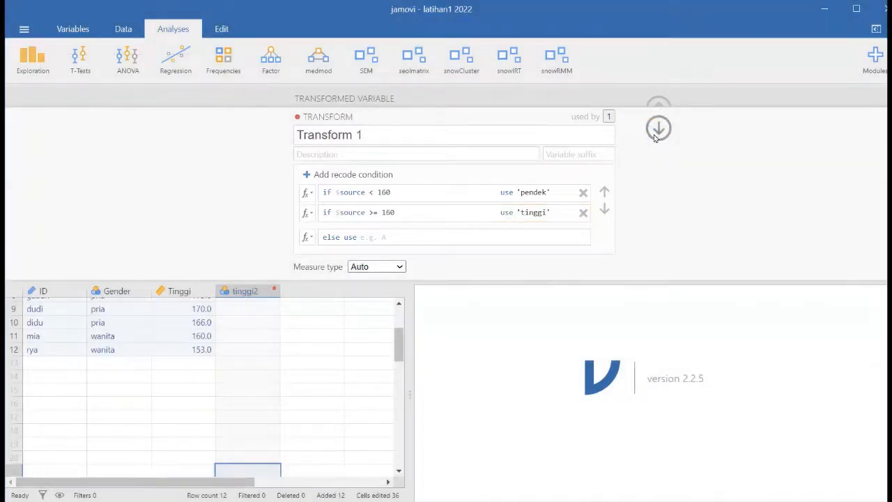
{"action": "left_click", "coordinate": [652, 136]}
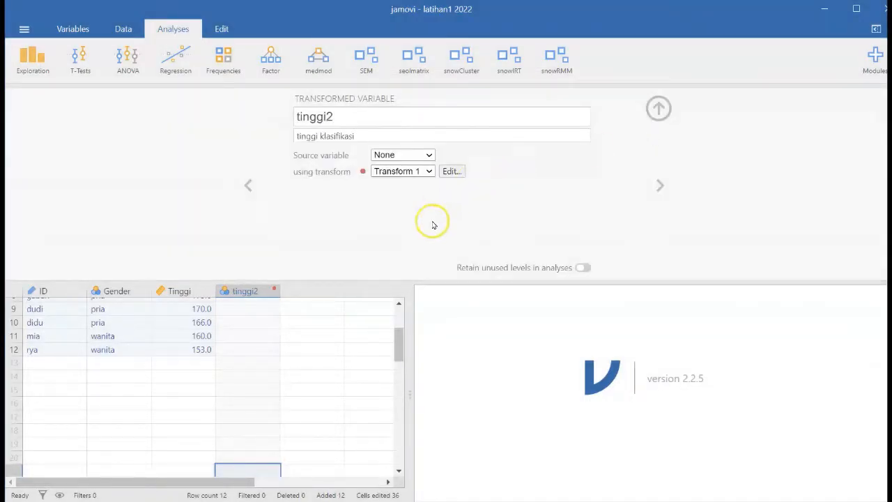
Set Tinggi as the source variable of tinggi2 and close the variable setup to show the recoded rows.
{"action": "left_click", "coordinate": [426, 156]}
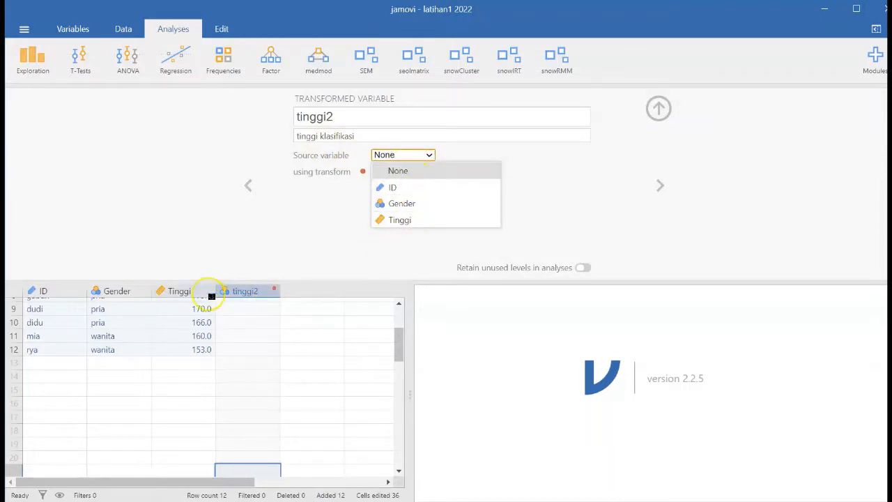
{"action": "left_click", "coordinate": [394, 220]}
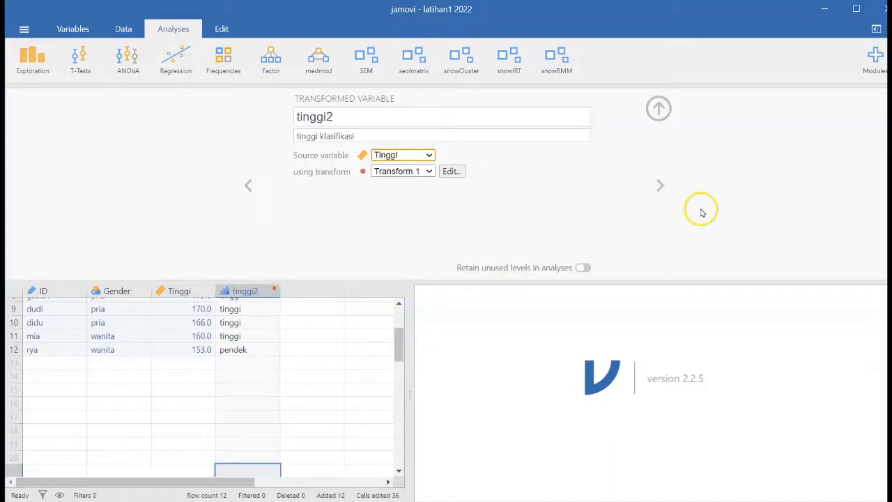
{"action": "left_click", "coordinate": [660, 109]}
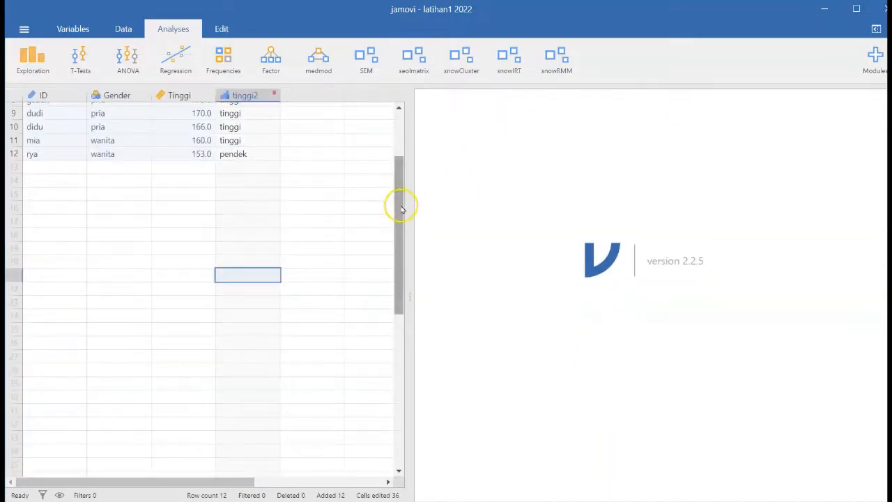
{"action": "left_click_drag", "start_coordinate": [398, 205], "coordinate": [406, 123]}
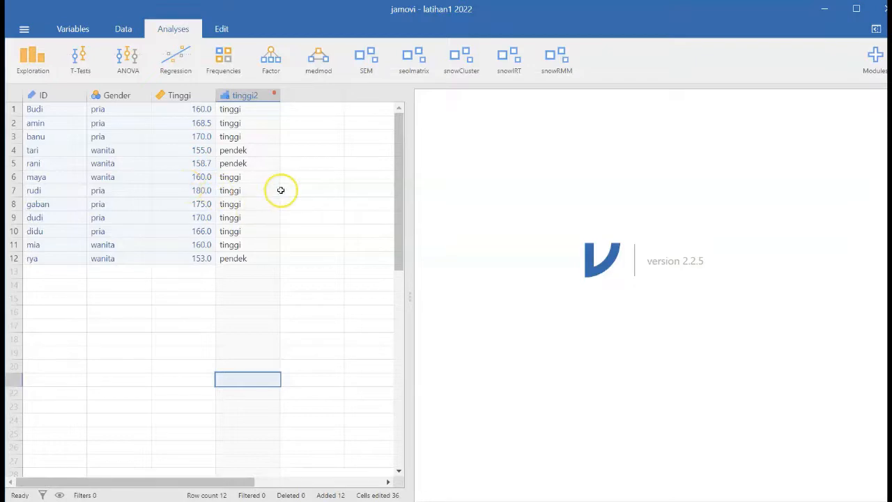
{"action": "scroll", "coordinate": [281, 190], "scroll_direction": "down", "scroll_amount": 2}
{"action": "scroll", "coordinate": [286, 191], "scroll_direction": "up", "scroll_amount": 2}
{"action": "scroll", "coordinate": [332, 190], "scroll_direction": "down", "scroll_amount": 2}
{"action": "scroll", "coordinate": [333, 191], "scroll_direction": "up", "scroll_amount": 2}
Create a transformed variable in the empty column beside tinggi2, named "tinggi3" with the description "klasifikasi tinggi".
{"action": "double_click", "coordinate": [321, 98]}
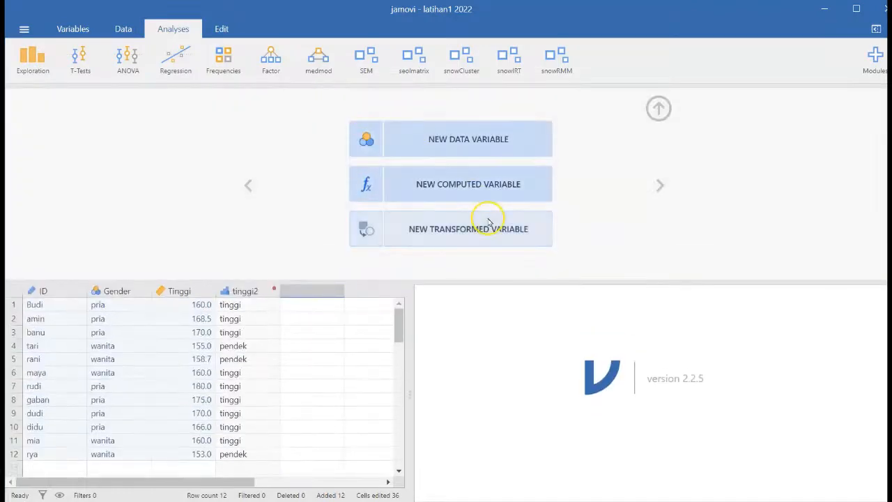
{"action": "left_click", "coordinate": [488, 221]}
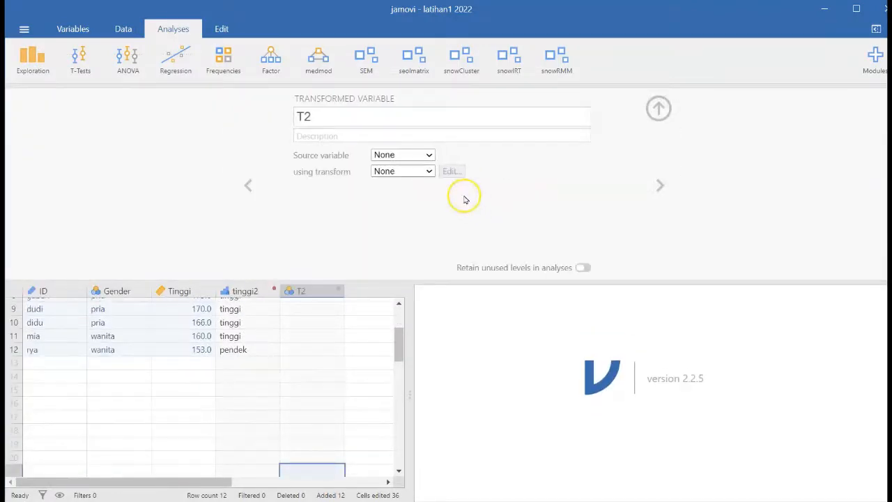
{"action": "left_click", "coordinate": [400, 111]}
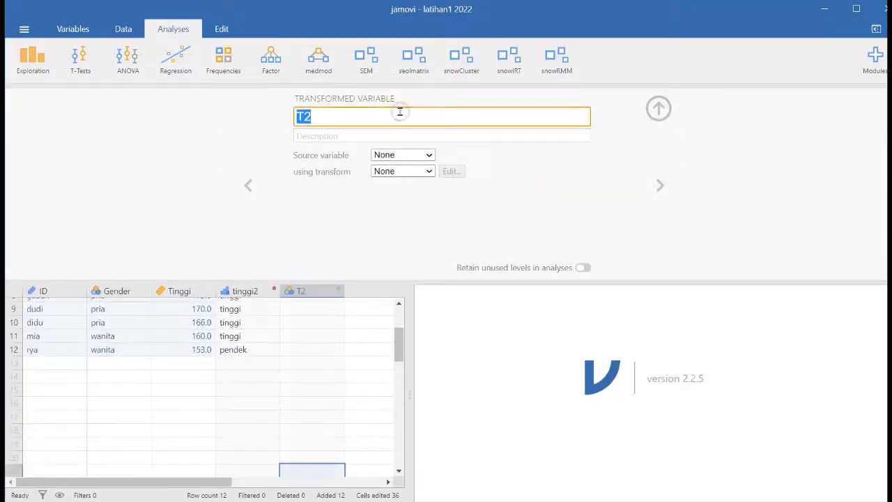
{"action": "key", "text": "BackSpace"}
{"action": "type", "text": "tinggi3"}
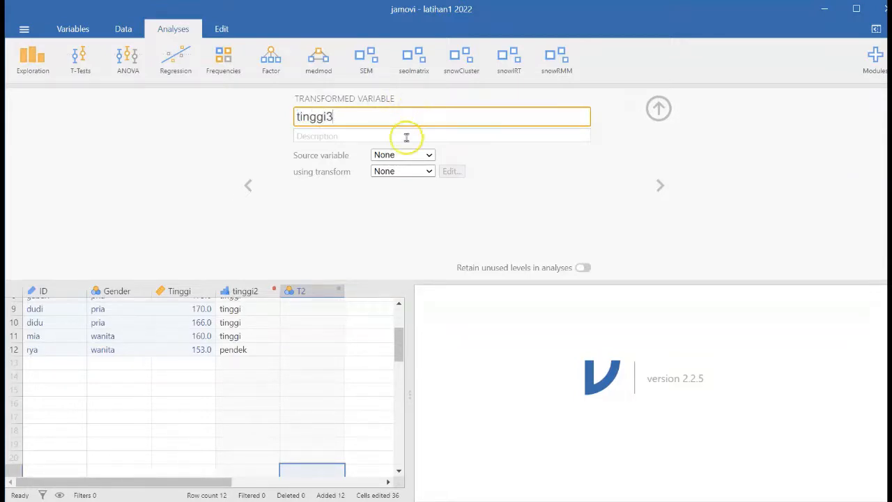
{"action": "left_click", "coordinate": [406, 136]}
{"action": "type", "text": "klas"}
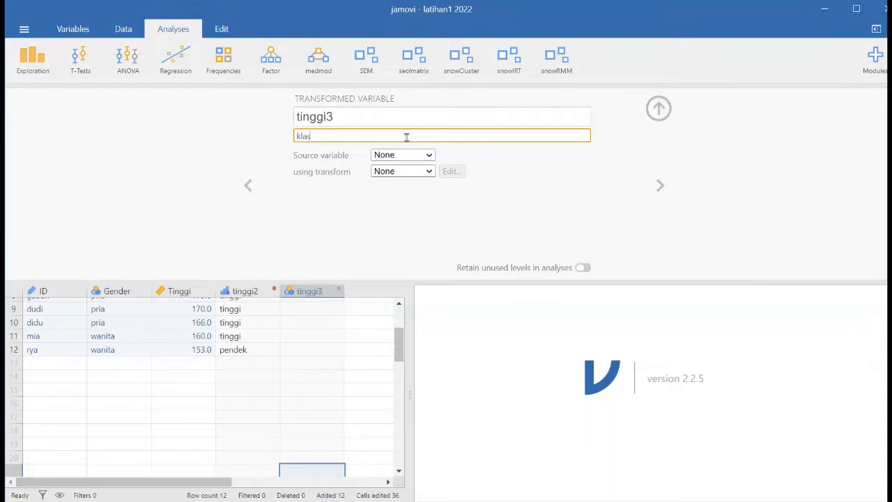
{"action": "type", "text": "ifikasi tinggi"}
Delete the existing transform "Transform 1" from the list of available transforms.
{"action": "left_click", "coordinate": [428, 172]}
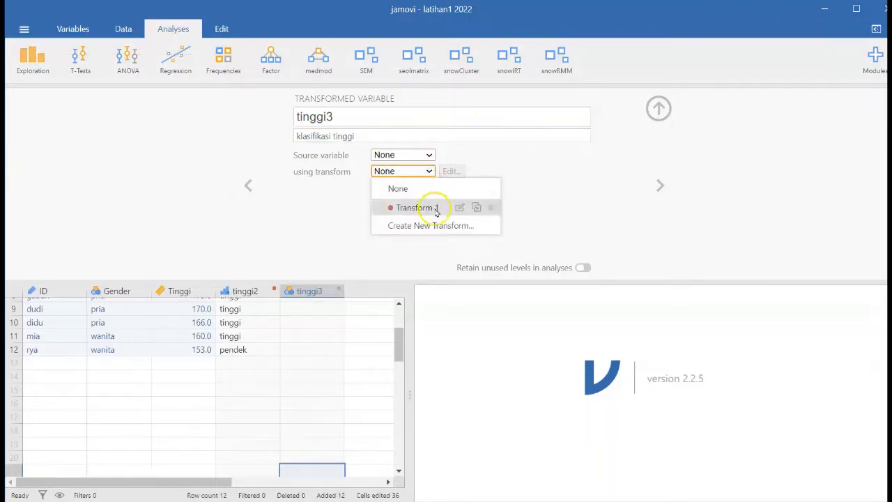
{"action": "left_click", "coordinate": [486, 207]}
{"action": "left_click", "coordinate": [429, 177]}
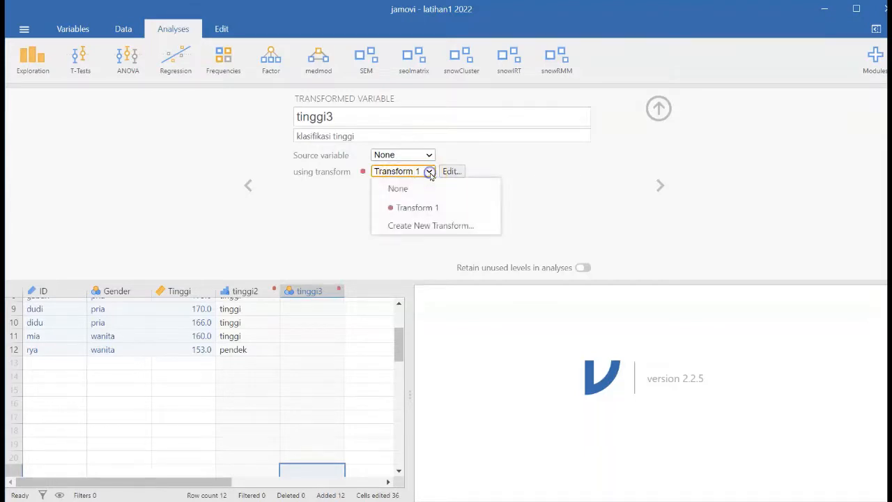
{"action": "left_click", "coordinate": [490, 206]}
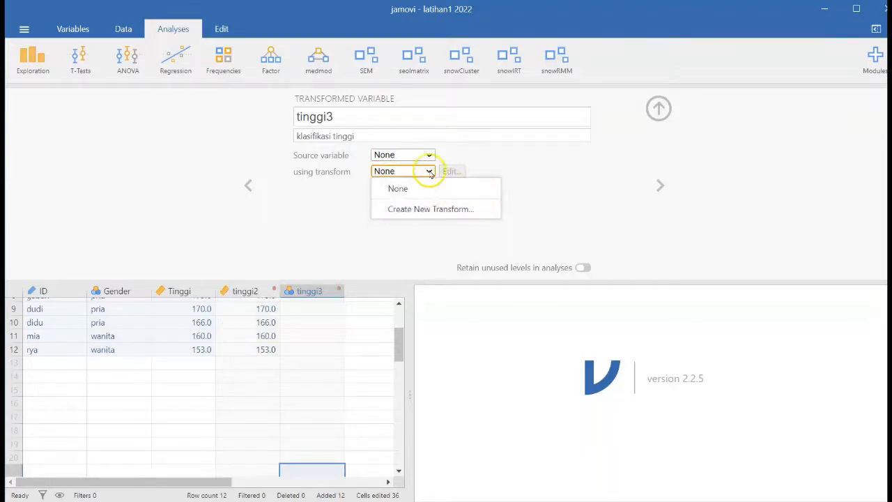
Create a new transform for tinggi3 with a recode condition that uses 'pendek' if the source is < 160.
{"action": "left_click", "coordinate": [430, 209]}
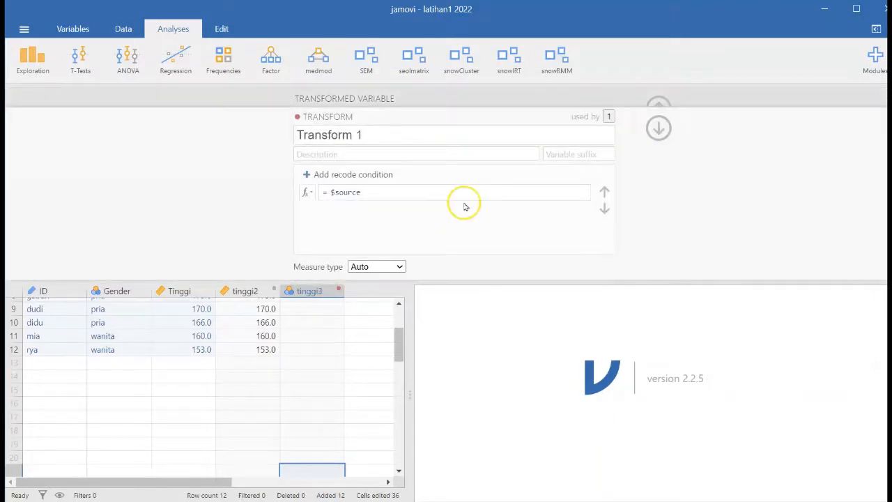
{"action": "left_click", "coordinate": [356, 176]}
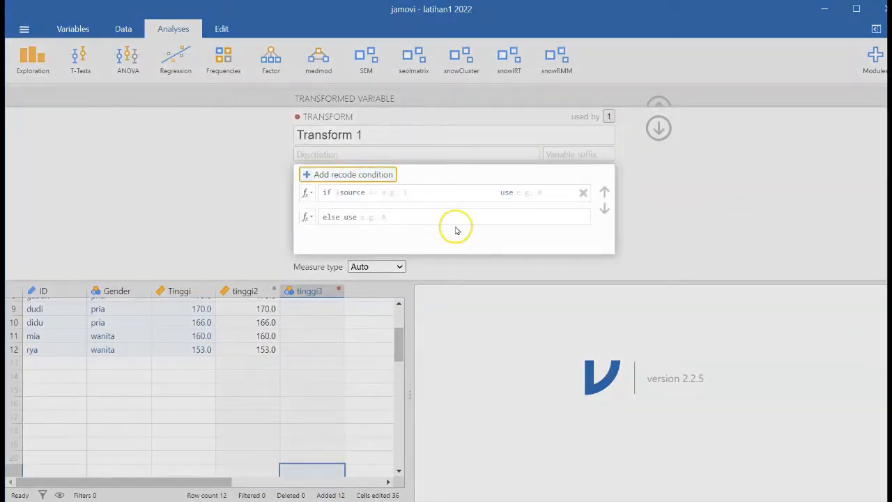
{"action": "left_click", "coordinate": [414, 195]}
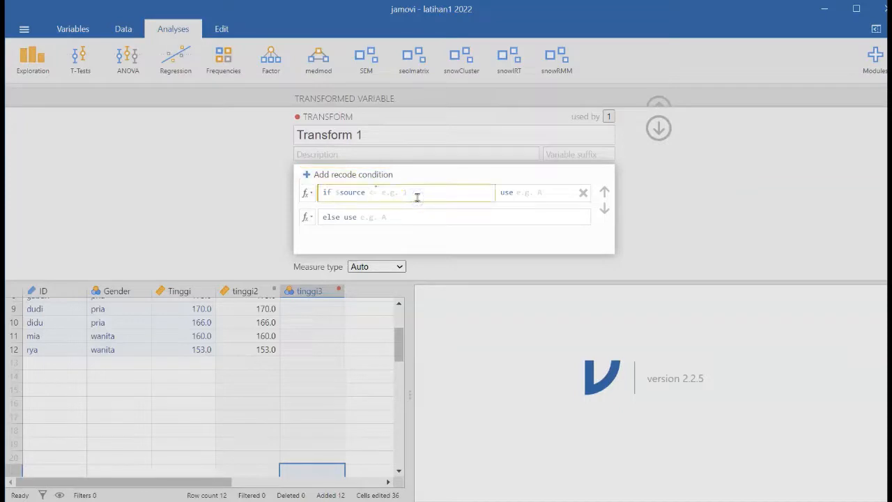
{"action": "left_click", "coordinate": [371, 194]}
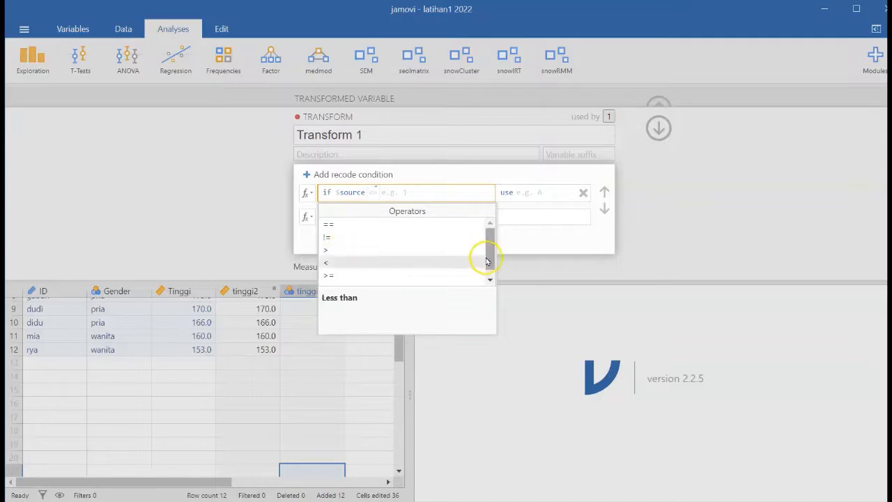
{"action": "left_click_drag", "start_coordinate": [488, 256], "coordinate": [484, 278]}
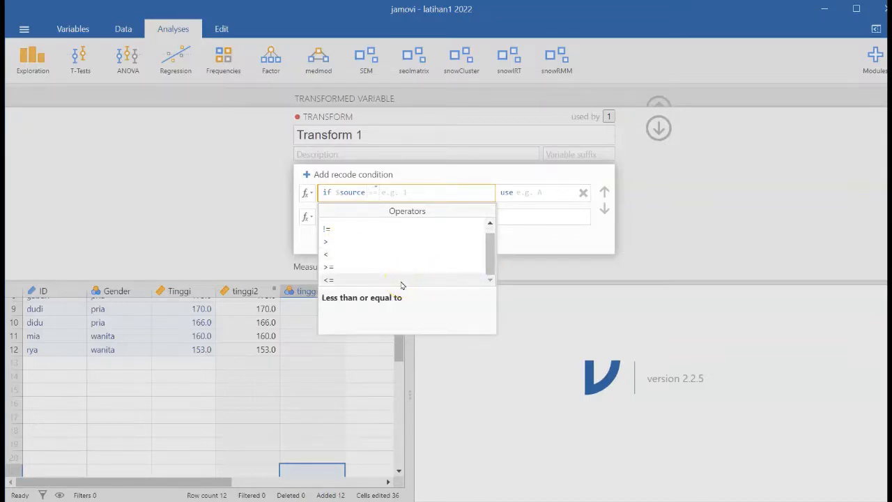
{"action": "left_click", "coordinate": [375, 255]}
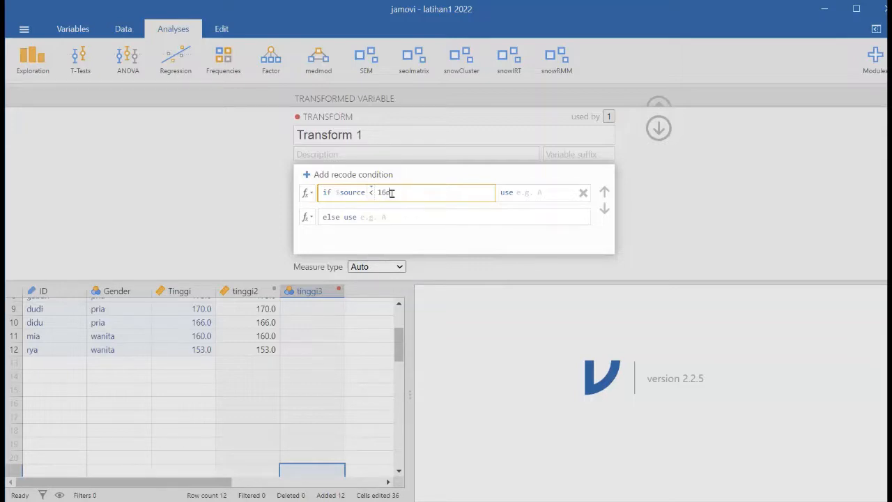
{"action": "left_click", "coordinate": [427, 193]}
{"action": "key", "text": "BackSpace"}
{"action": "left_click", "coordinate": [543, 194]}
{"action": "type", "text": "1"}
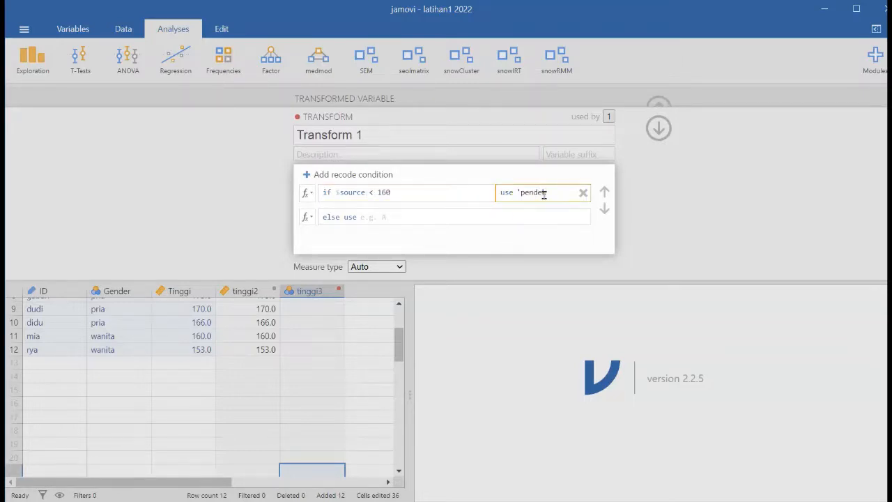
{"action": "left_click_drag", "start_coordinate": [545, 195], "coordinate": [551, 193]}
{"action": "left_click", "coordinate": [688, 187]}
Add a second recode condition to the tinggi3 transform that uses 'tinggi' if the source is >= 175.
{"action": "left_click", "coordinate": [340, 180]}
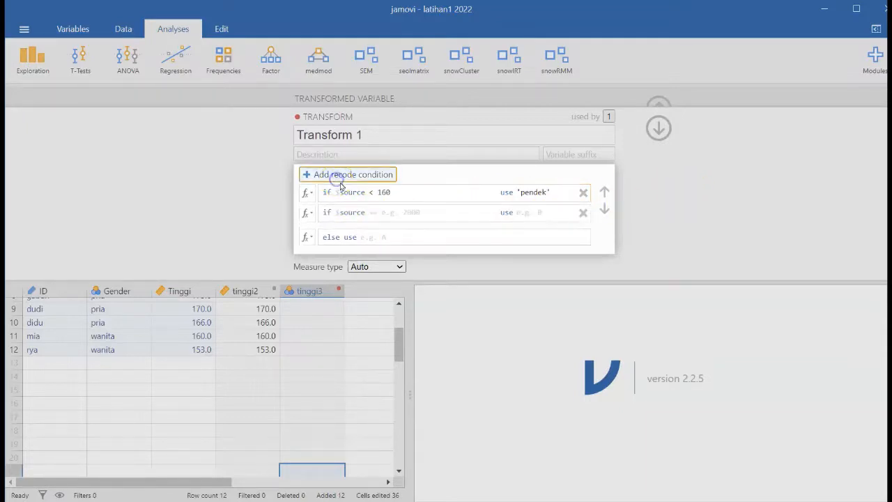
{"action": "left_click", "coordinate": [396, 212]}
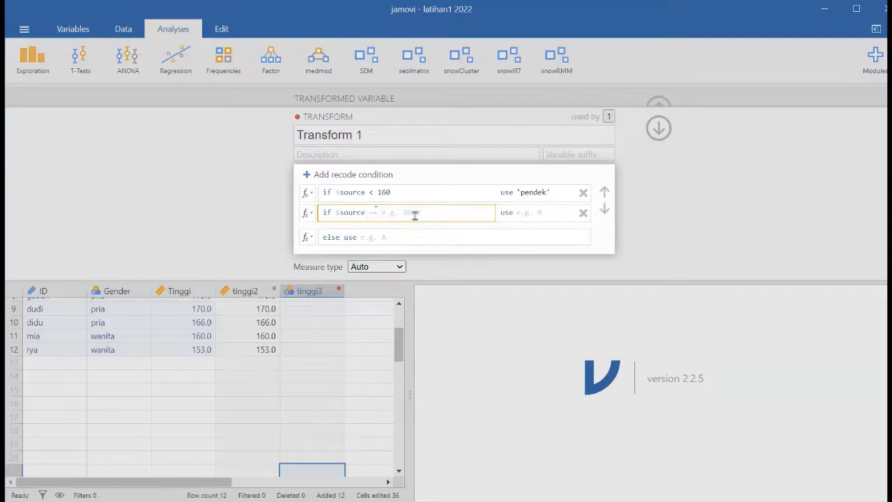
{"action": "left_click", "coordinate": [374, 212]}
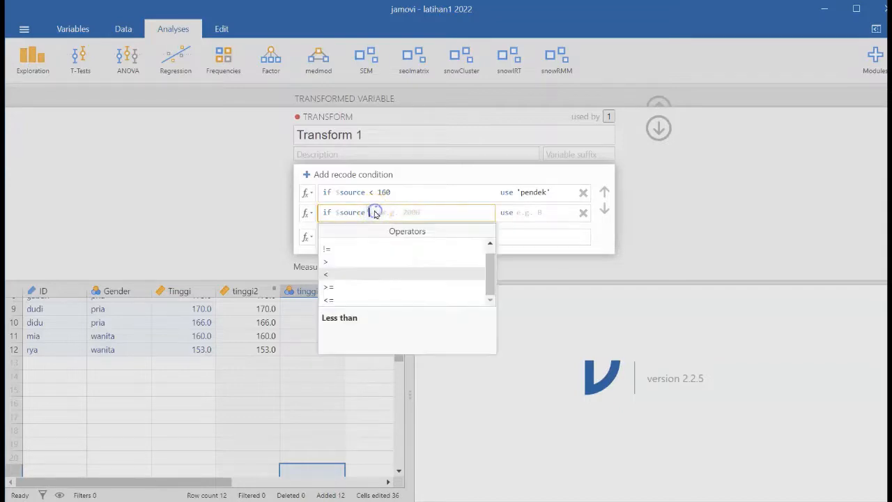
{"action": "scroll", "coordinate": [446, 268], "scroll_direction": "down", "scroll_amount": 2}
{"action": "left_click_drag", "start_coordinate": [489, 272], "coordinate": [491, 289]}
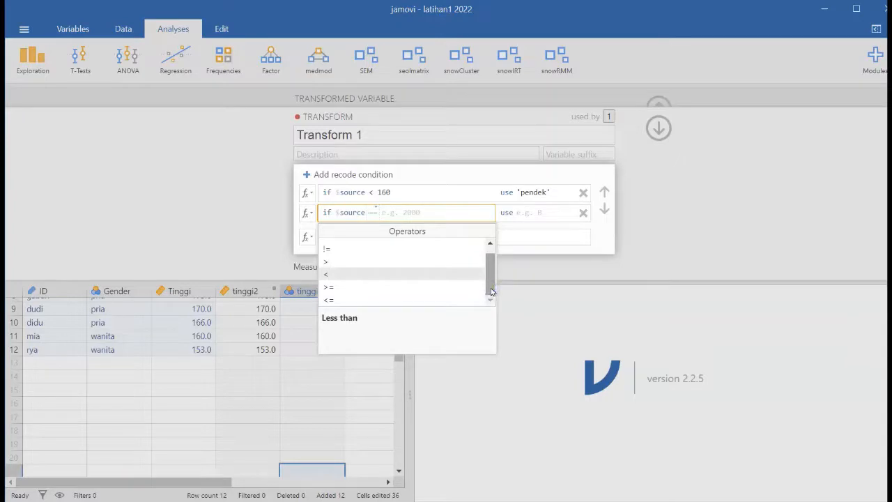
{"action": "left_click", "coordinate": [447, 295]}
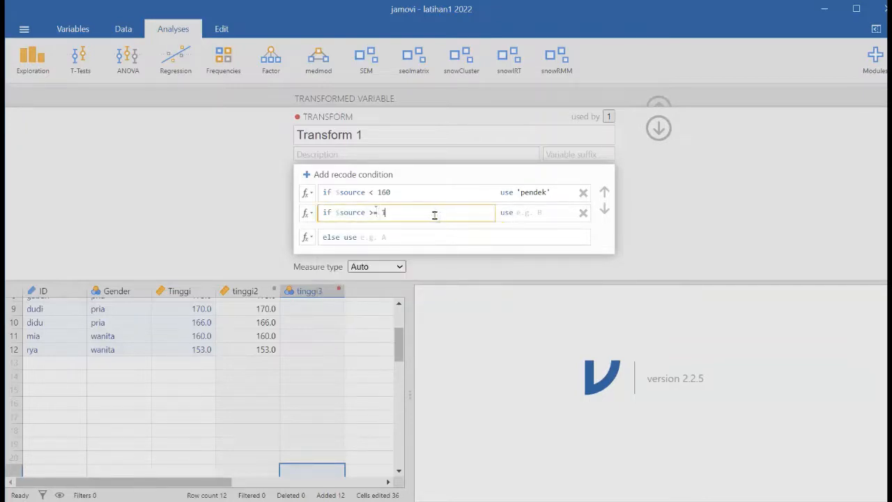
{"action": "type", "text": "175"}
{"action": "left_click", "coordinate": [509, 214]}
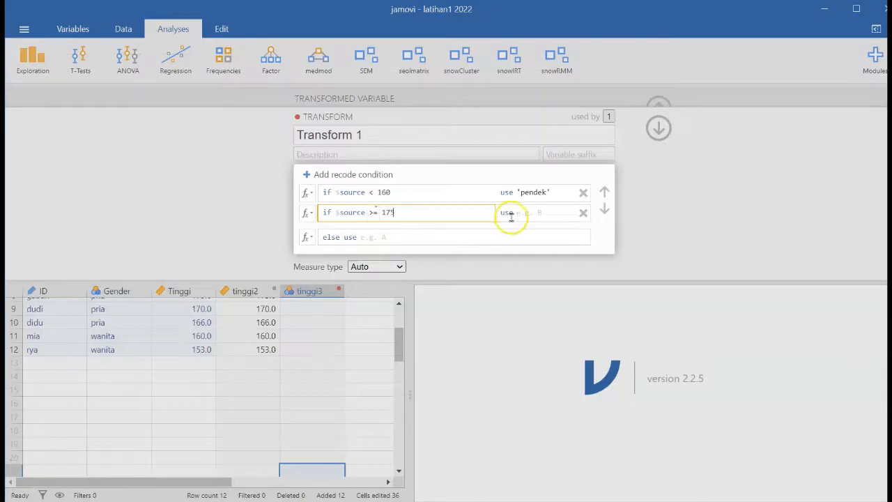
{"action": "type", "text": "'tinggi"}
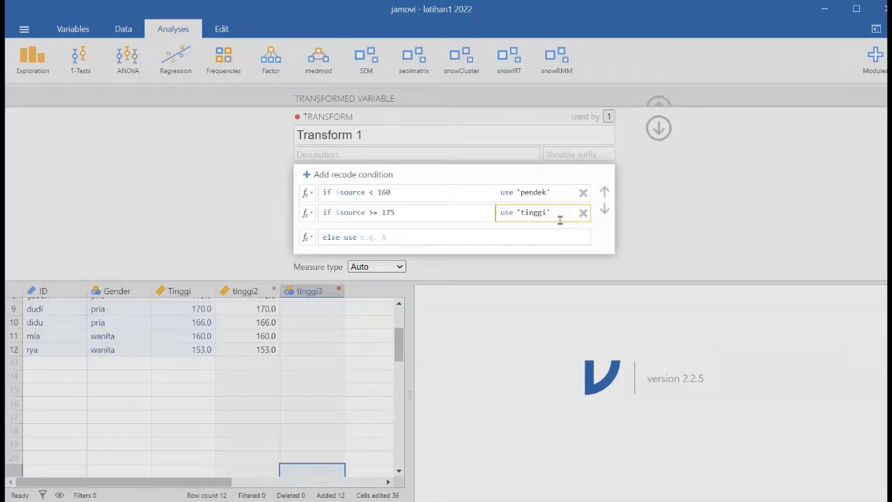
{"action": "left_click", "coordinate": [556, 261]}
Change the first recode condition of the tinggi3 transform so 'pendek' applies when the source is <= 160.
{"action": "left_click", "coordinate": [374, 195]}
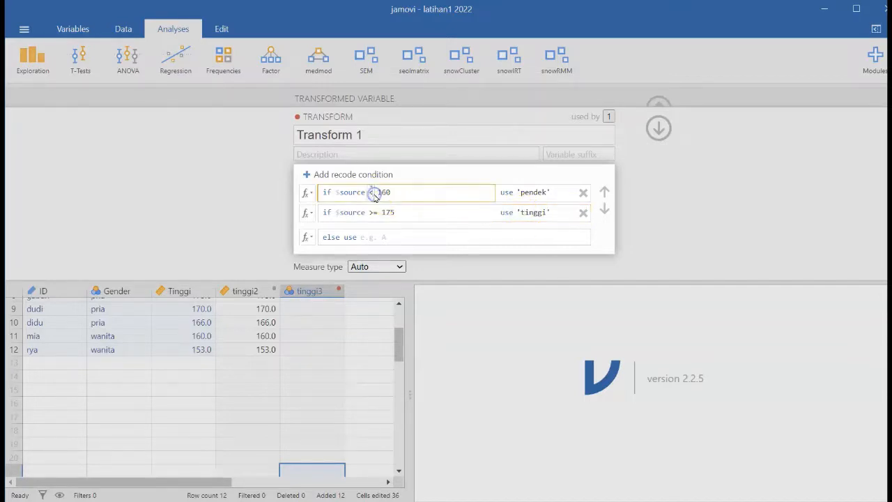
{"action": "double_click", "coordinate": [370, 192]}
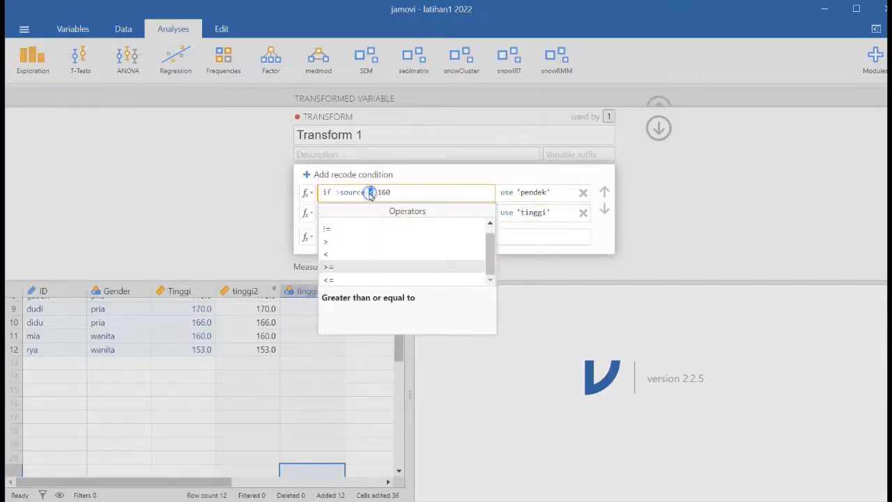
{"action": "left_click", "coordinate": [354, 278]}
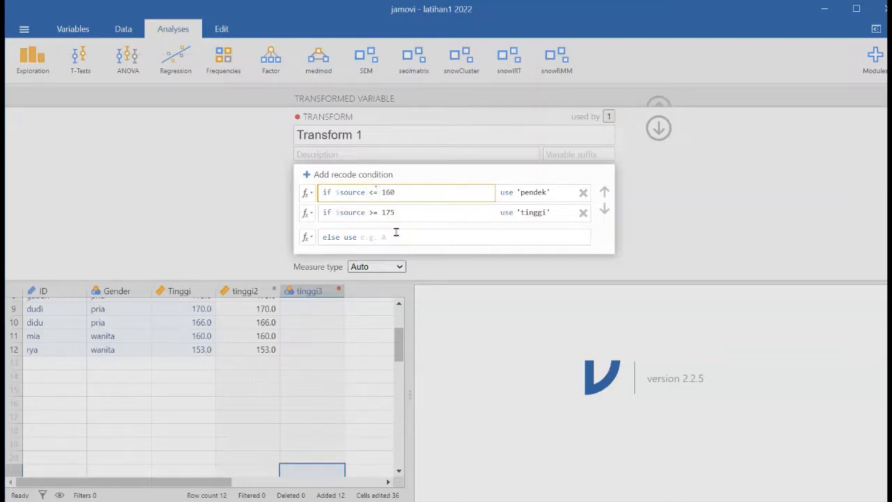
{"action": "left_click", "coordinate": [373, 214]}
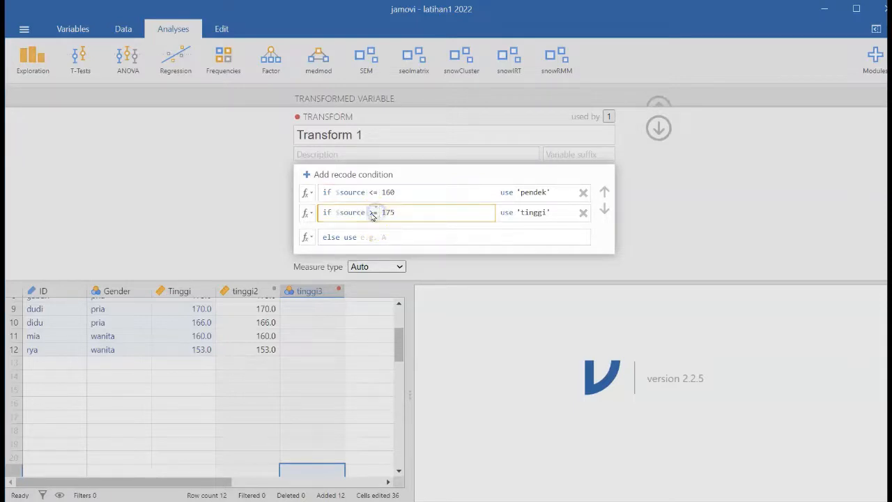
{"action": "double_click", "coordinate": [373, 214]}
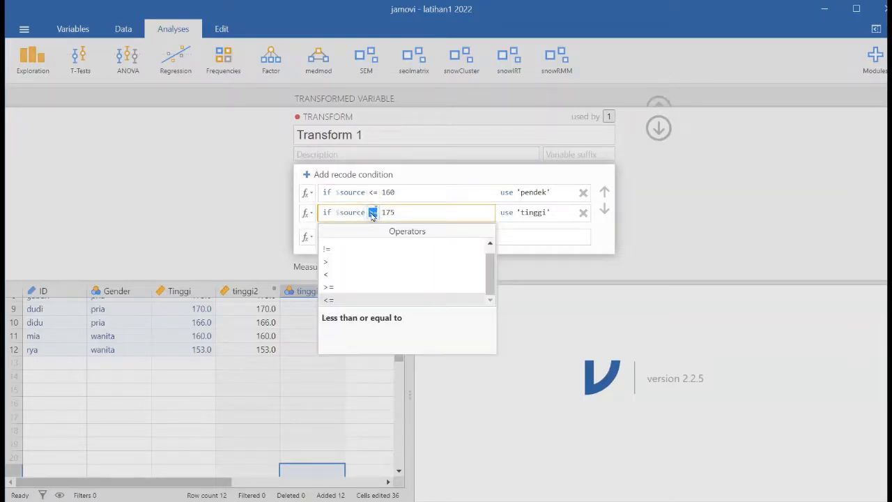
{"action": "left_click", "coordinate": [427, 198]}
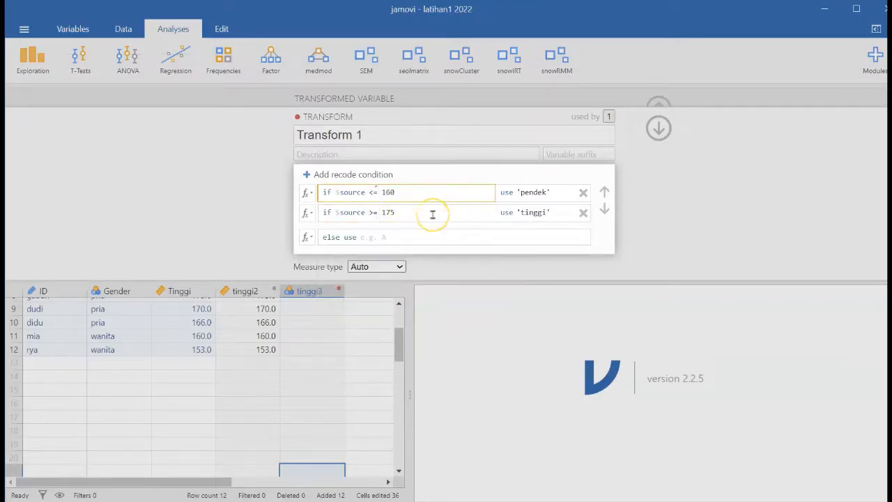
Set the transform's else value to 'sedang' and return to the tinggi3 variable settings.
{"action": "left_click", "coordinate": [416, 237]}
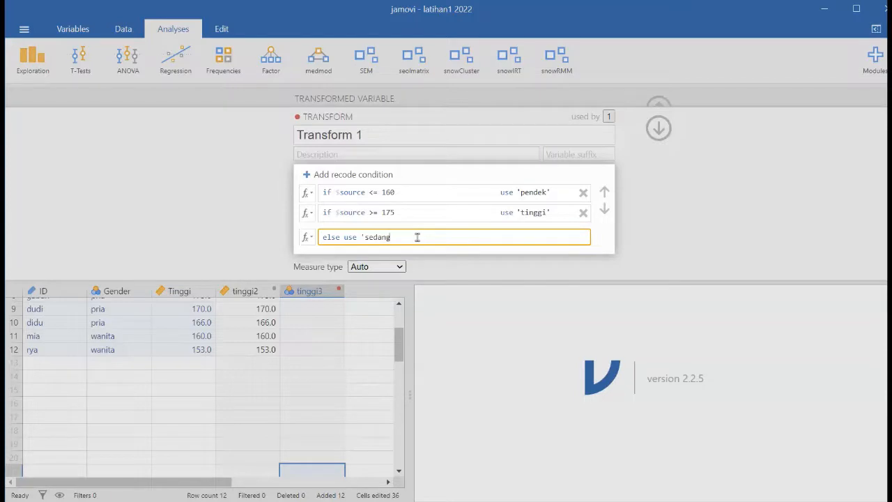
{"action": "left_click", "coordinate": [702, 234]}
{"action": "left_click", "coordinate": [655, 130]}
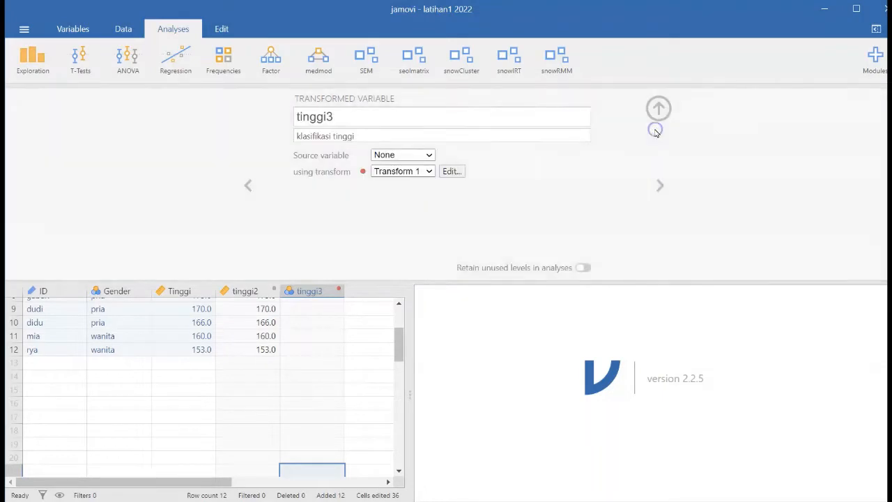
Set Tinggi as the source variable of tinggi3 and close the variable settings.
{"action": "left_click", "coordinate": [429, 155]}
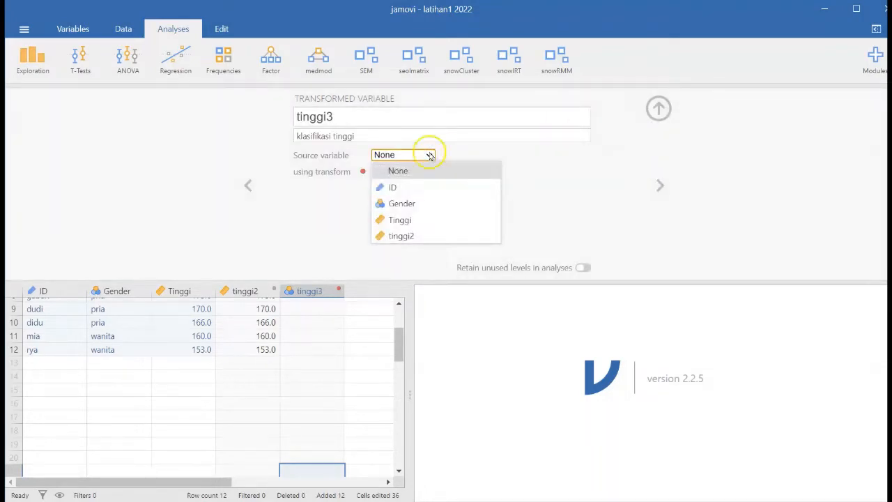
{"action": "left_click", "coordinate": [399, 219]}
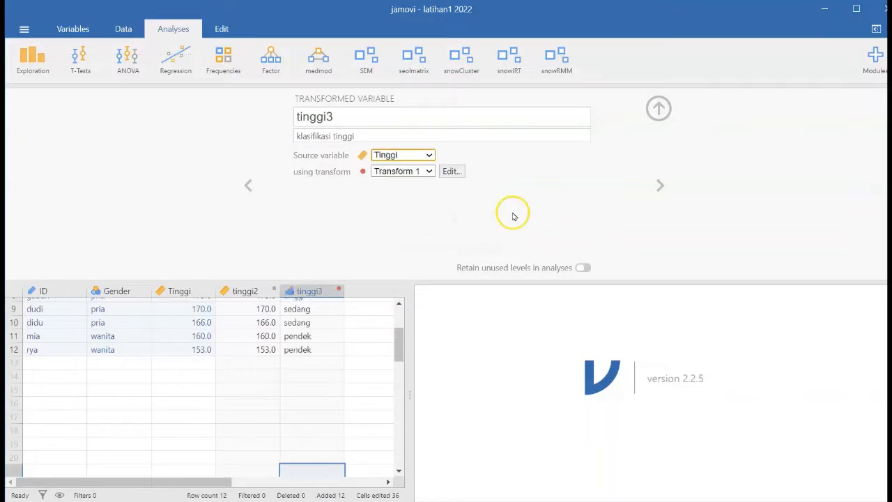
{"action": "left_click", "coordinate": [658, 110]}
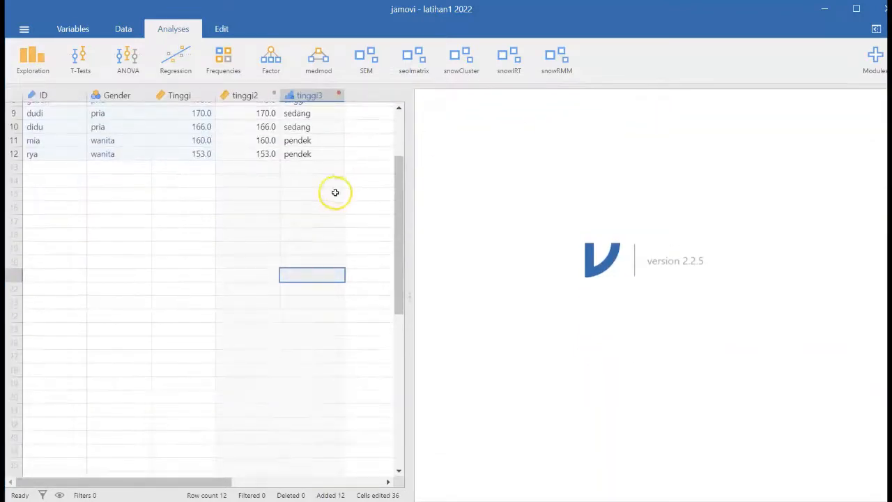
Compare the tinggi3 categories with the Tinggi heights row by row to check the classification.
{"action": "scroll", "coordinate": [335, 189], "scroll_direction": "up", "scroll_amount": 3}
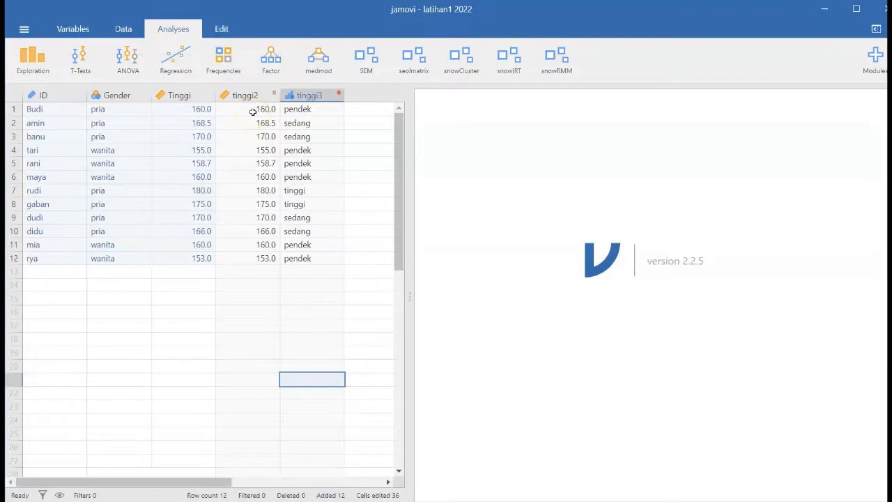
{"action": "left_click", "coordinate": [307, 95]}
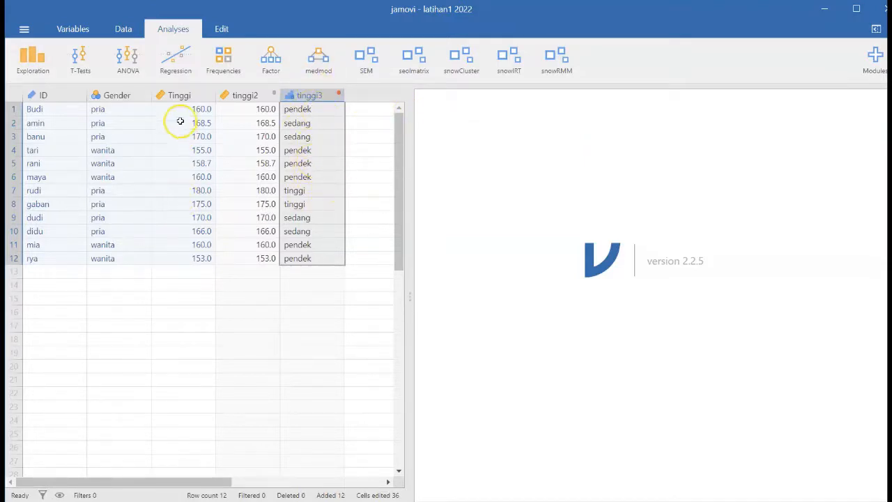
{"action": "left_click", "coordinate": [186, 190]}
{"action": "left_click", "coordinate": [186, 204]}
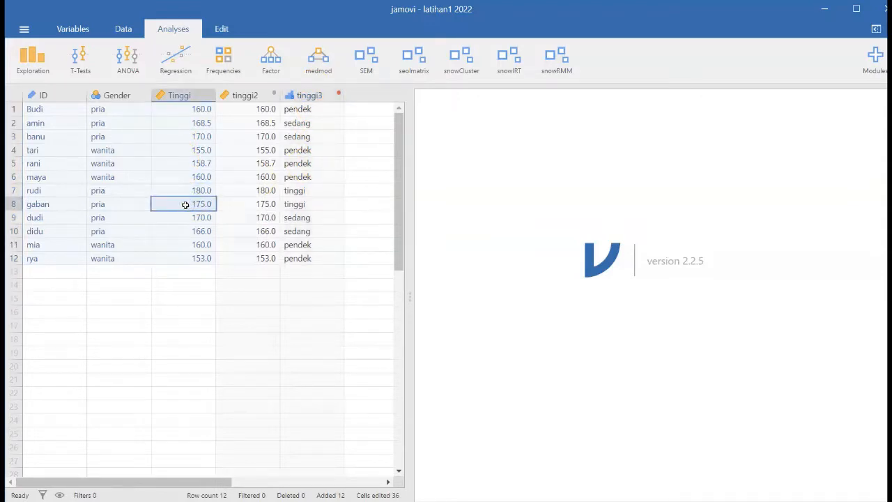
{"action": "left_click", "coordinate": [185, 219]}
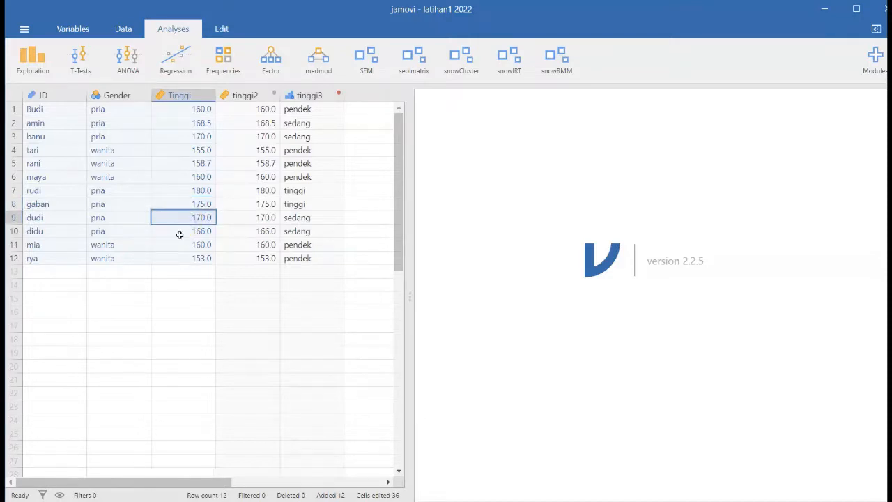
{"action": "left_click", "coordinate": [179, 235]}
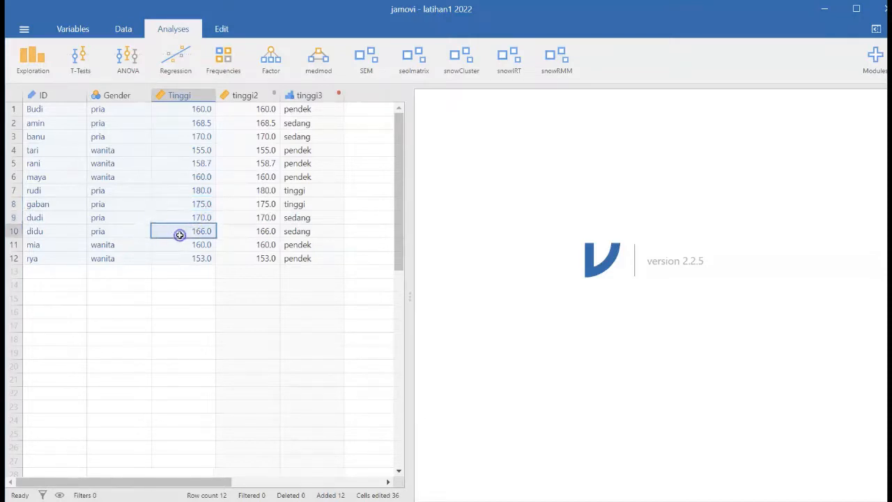
{"action": "left_click", "coordinate": [185, 271]}
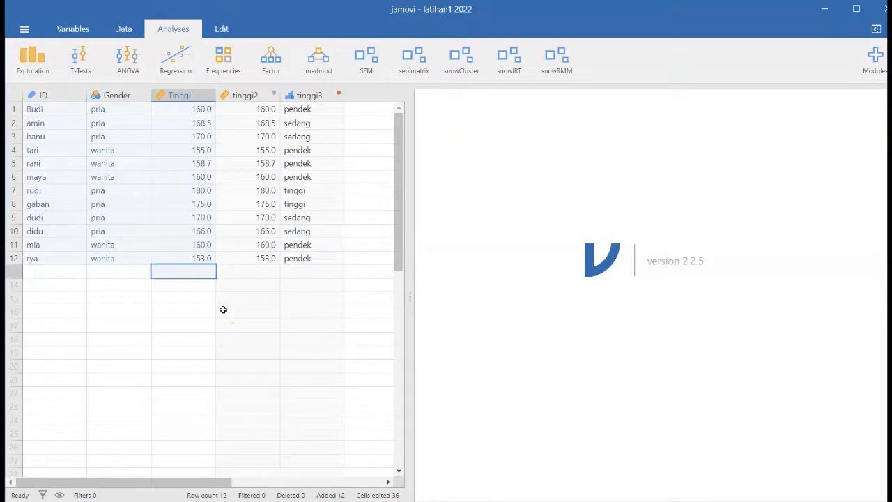
{"action": "left_click", "coordinate": [222, 310]}
{"action": "left_click", "coordinate": [193, 273]}
{"action": "left_click", "coordinate": [252, 266]}
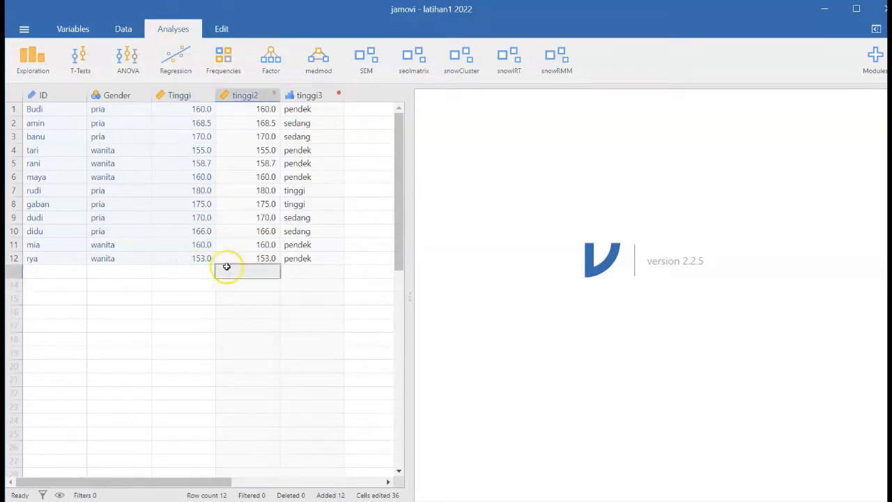
{"action": "left_click", "coordinate": [200, 271]}
{"action": "left_click", "coordinate": [251, 275]}
{"action": "left_click", "coordinate": [209, 299]}
{"action": "left_click", "coordinate": [62, 272]}
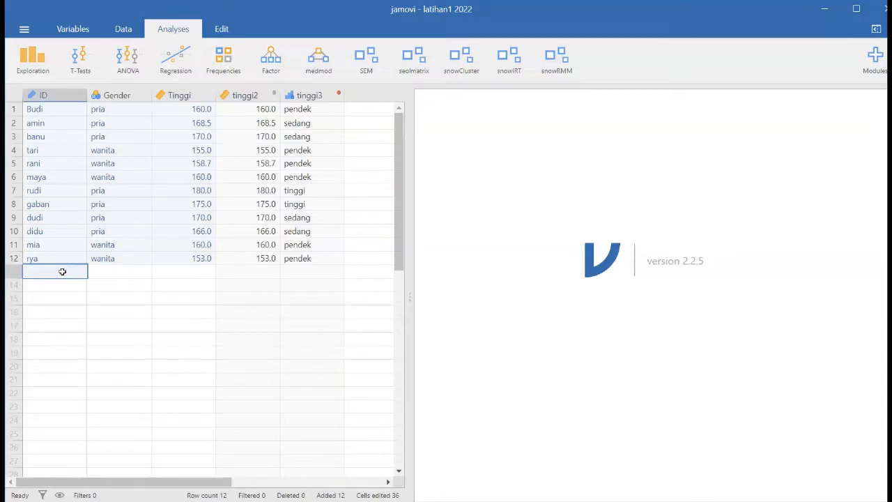
{"action": "left_click", "coordinate": [131, 285]}
{"action": "left_click", "coordinate": [202, 259]}
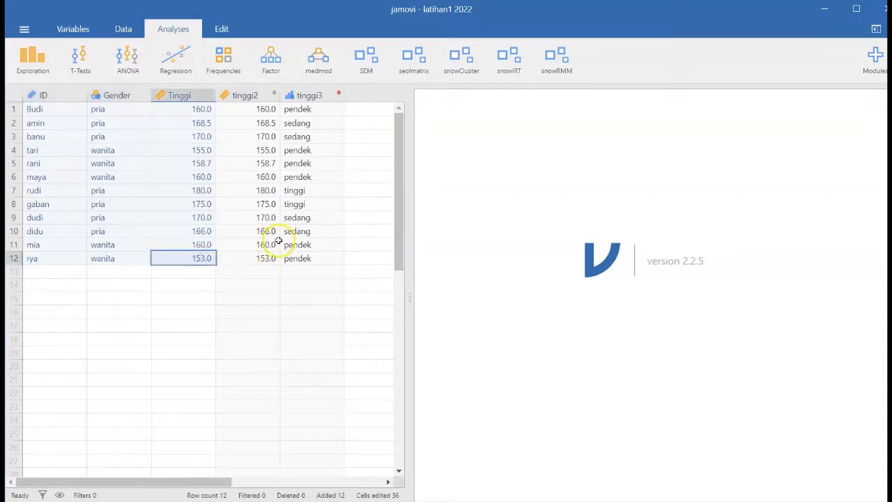
{"action": "scroll", "coordinate": [276, 240], "scroll_direction": "down", "scroll_amount": 1}
{"action": "scroll", "coordinate": [277, 239], "scroll_direction": "up", "scroll_amount": 1}
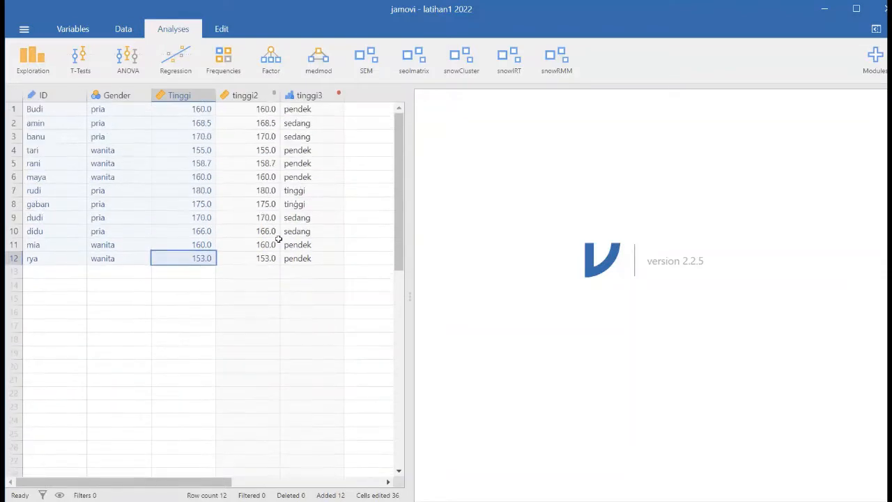